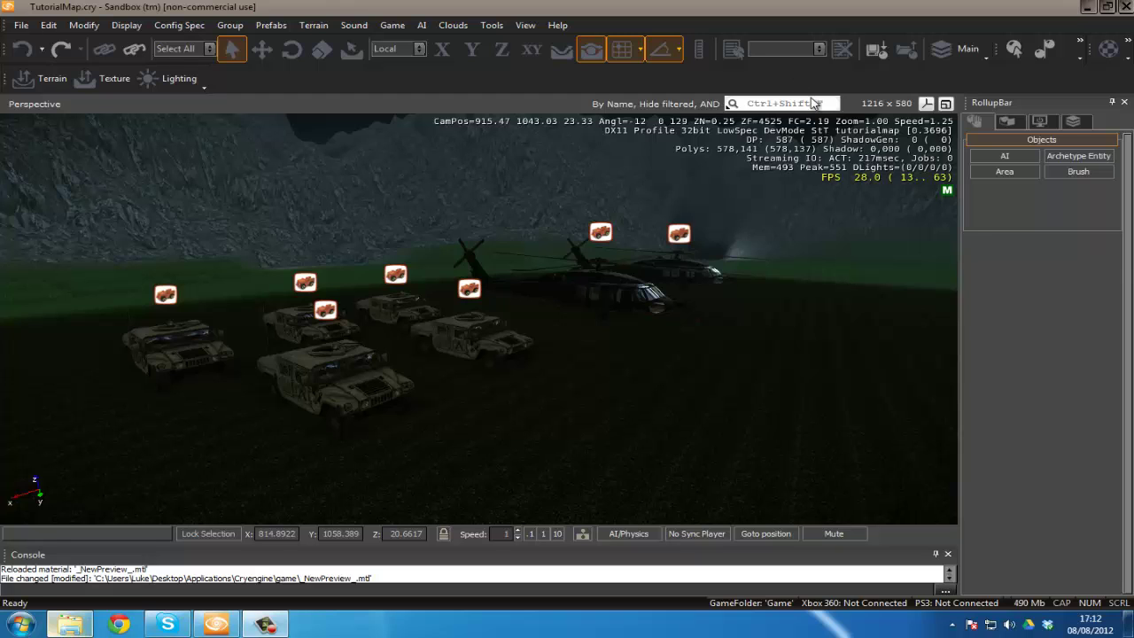
right_click_drag(586, 371, 590, 373)
key("w")
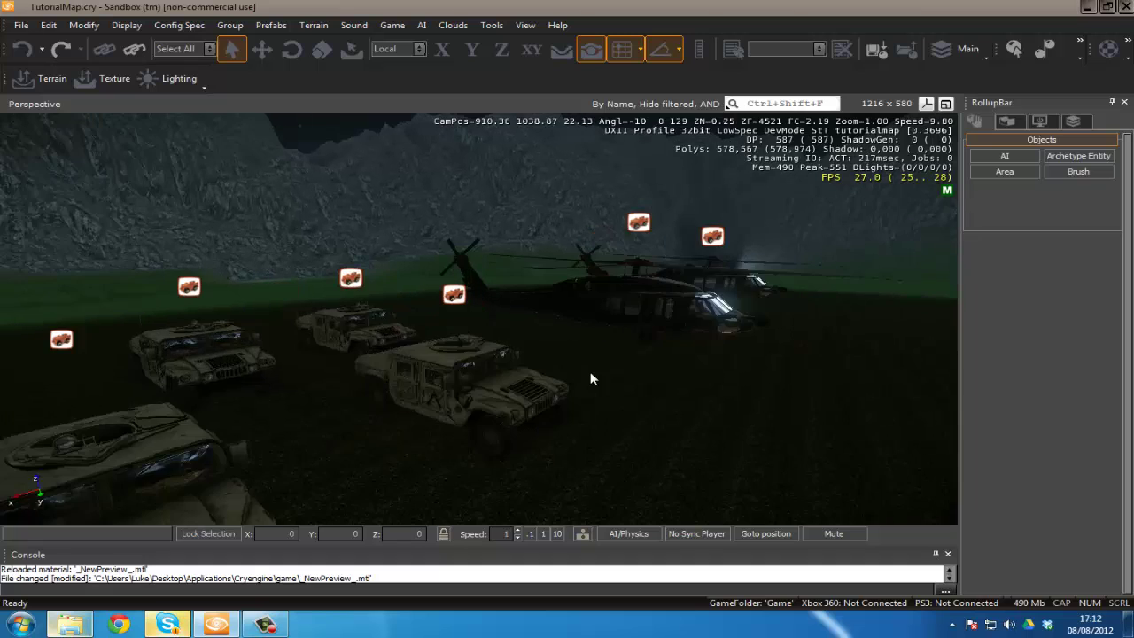
key("s")
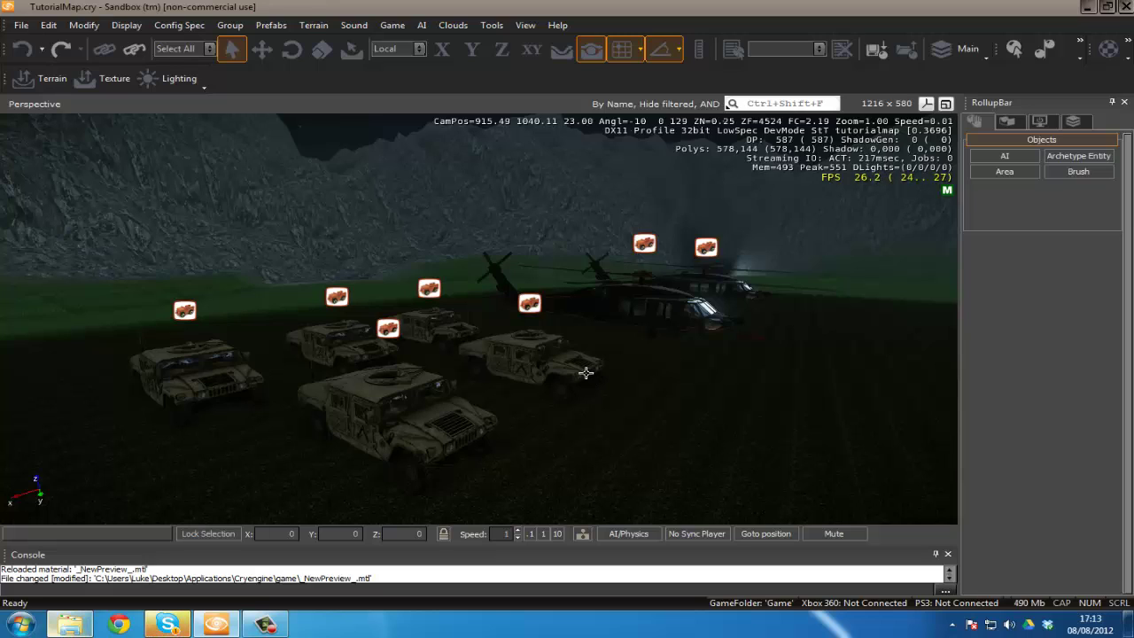
left_click(586, 373)
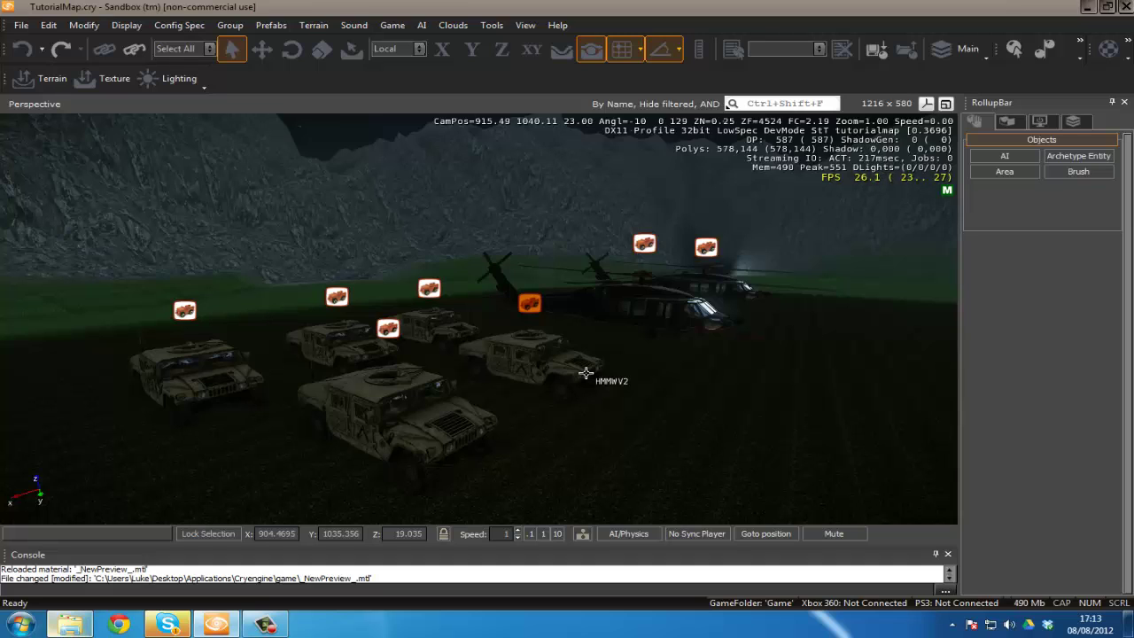
right_click_drag(635, 315, 634, 314)
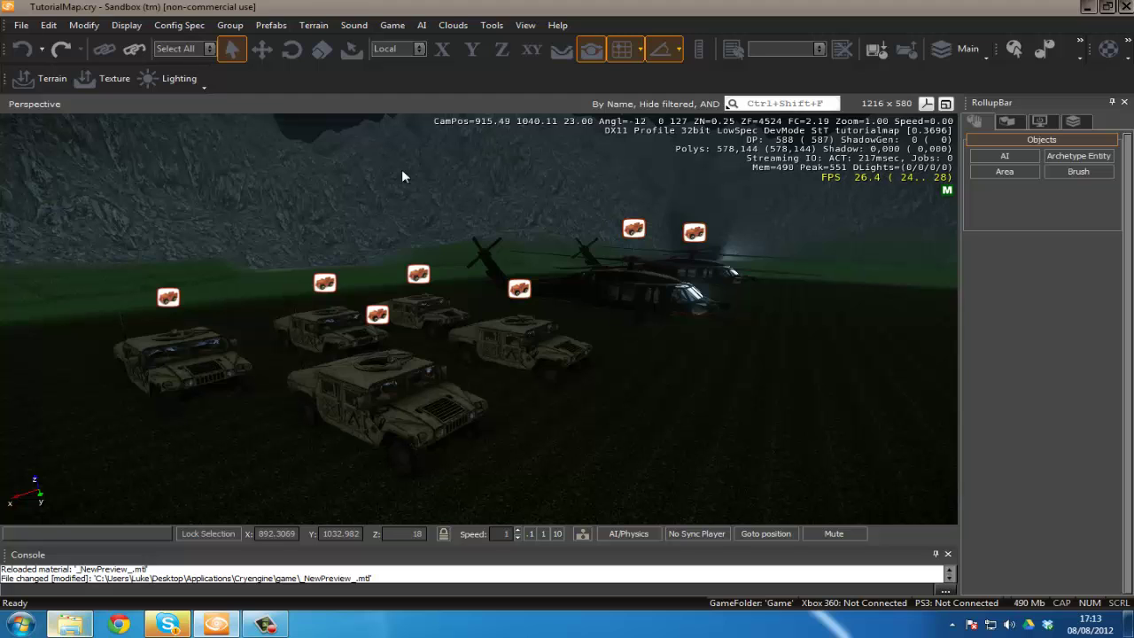
Clear the object selection and open the terrain's Time Of Day editor.
key("ctrl+a")
left_click(313, 25)
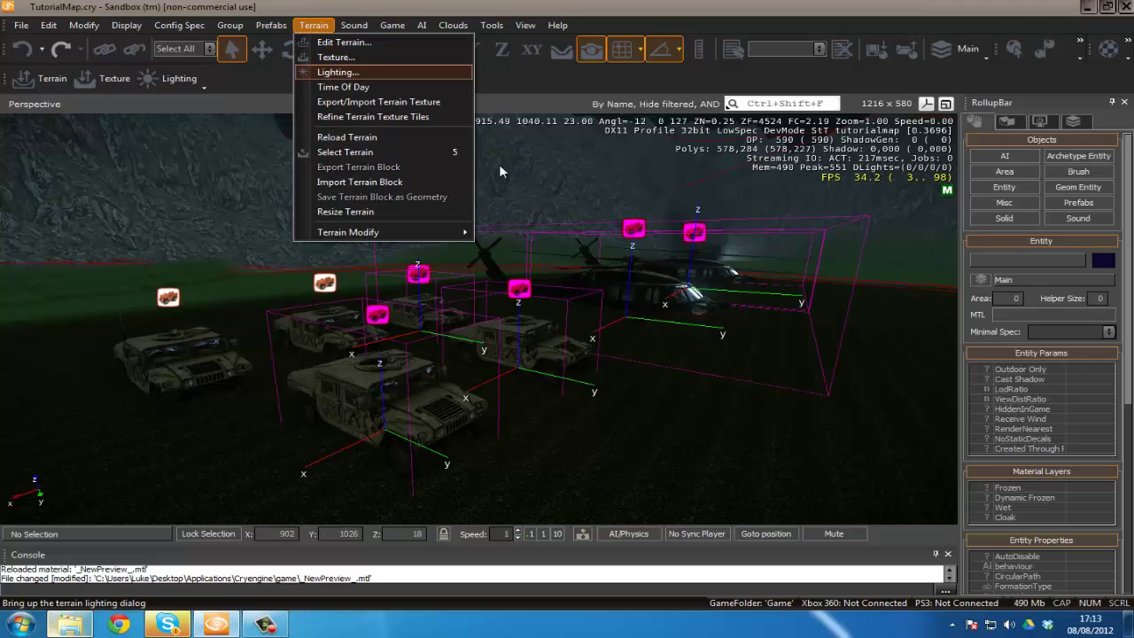
left_click(643, 358)
left_click(313, 25)
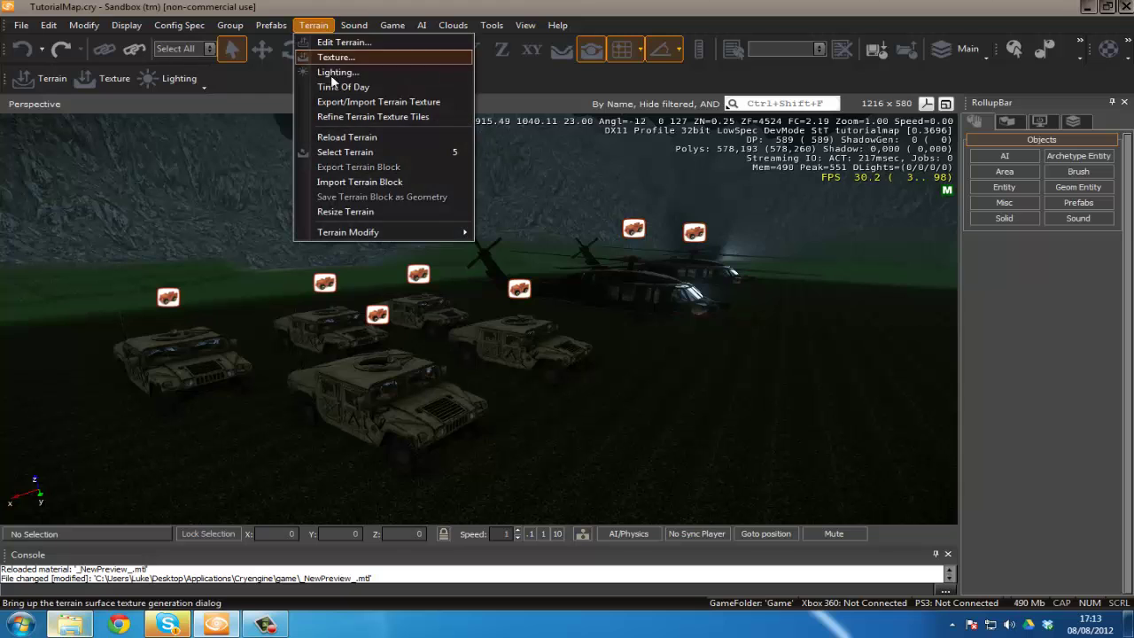
left_click(339, 87)
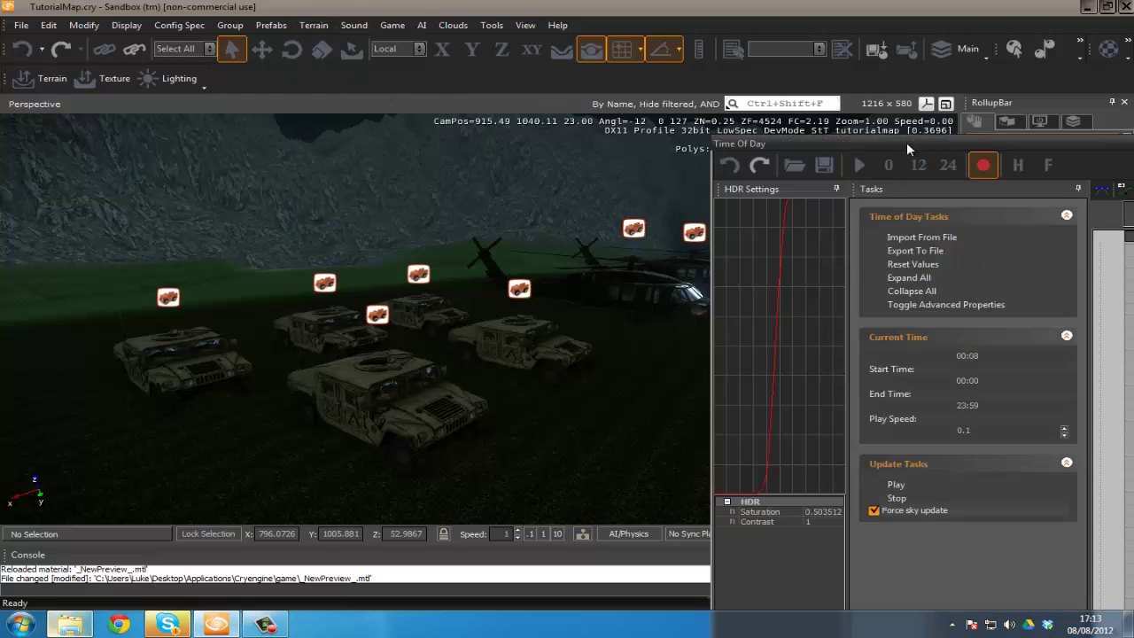
Reposition the Time Of Day window so that the vehicles in the perspective view are uncovered.
left_click_drag(907, 148, 266, 150)
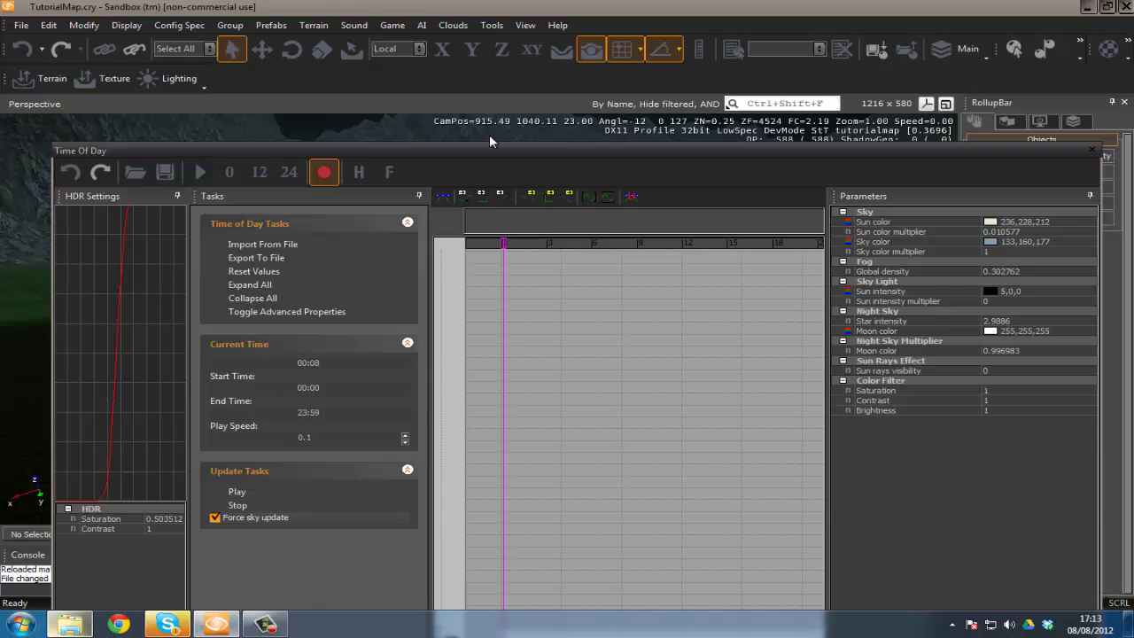
left_click_drag(452, 155, 565, 153)
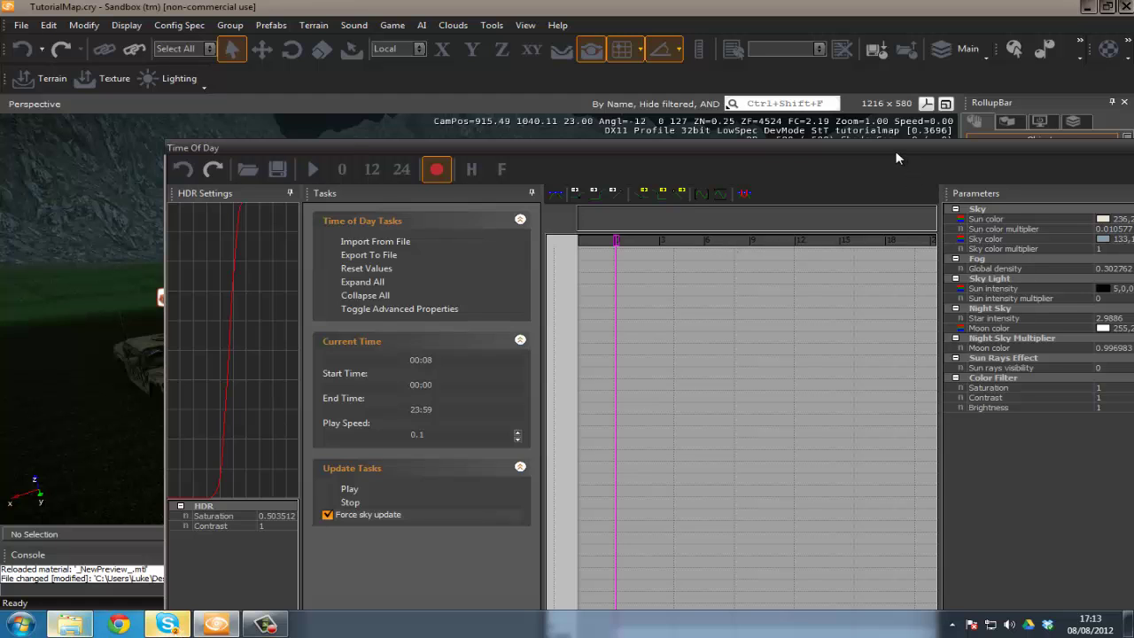
left_click_drag(897, 151, 765, 139)
left_click_drag(807, 219, 861, 218)
left_click_drag(738, 139, 699, 212)
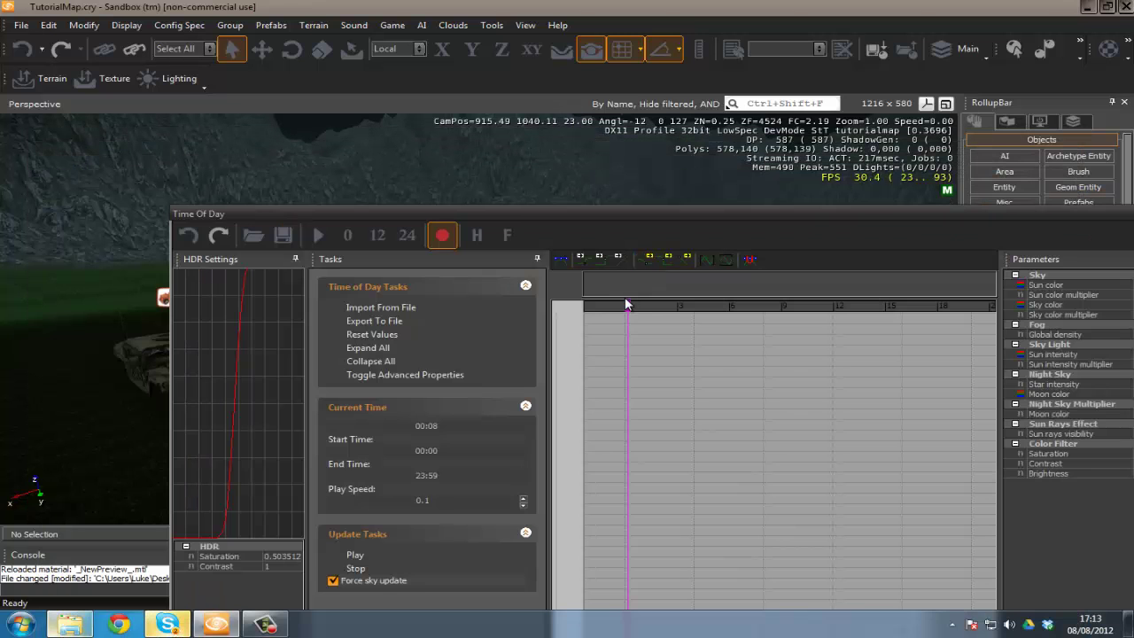
left_click_drag(613, 233, 639, 280)
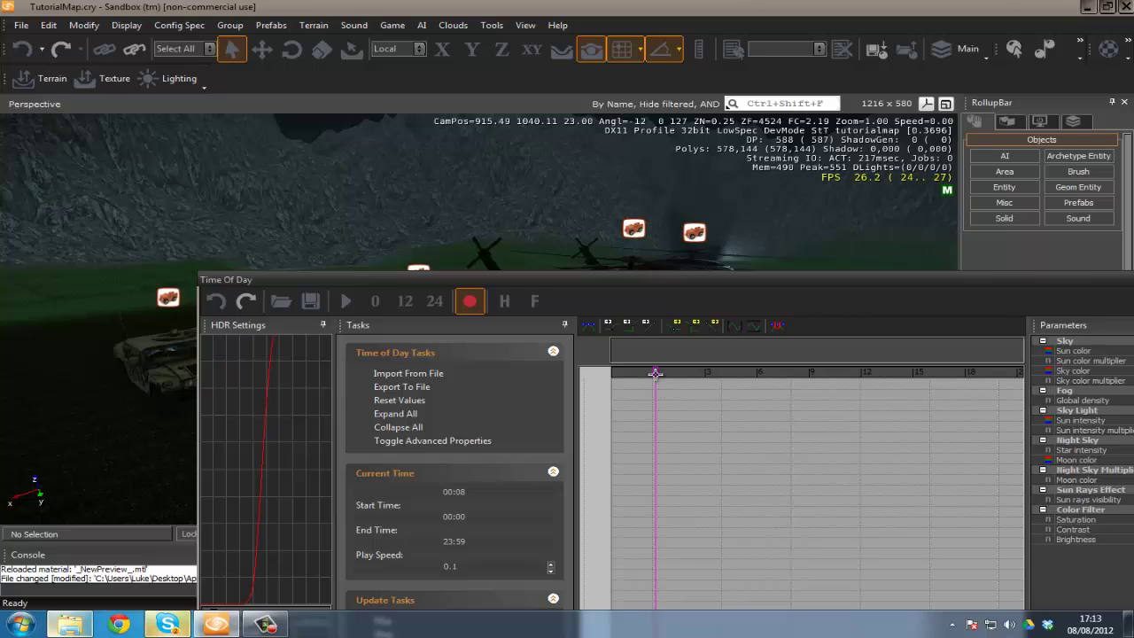
right_click_drag(713, 214, 712, 215)
left_click_drag(641, 282, 1133, 298)
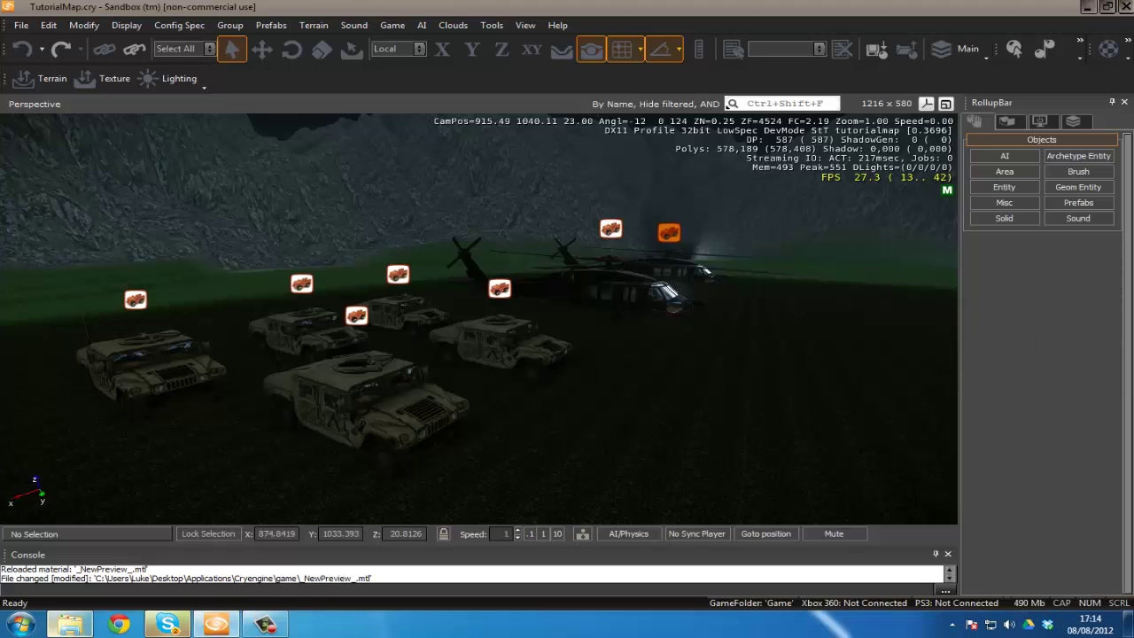
Scrub the time of day through 02:41 to 21:17 with the camera facing the open sky behind the helicopters.
mouse_move(1118, 372)
left_mouse_down()
mouse_move(842, 362)
mouse_move(881, 454)
mouse_move(913, 454)
left_mouse_up()
key("s")
mouse_move(639, 290)
right_mouse_down()
mouse_move(611, 291)
mouse_move(650, 289)
mouse_move(615, 283)
mouse_move(592, 302)
mouse_move(619, 284)
right_mouse_up()
key("a")
key("w")
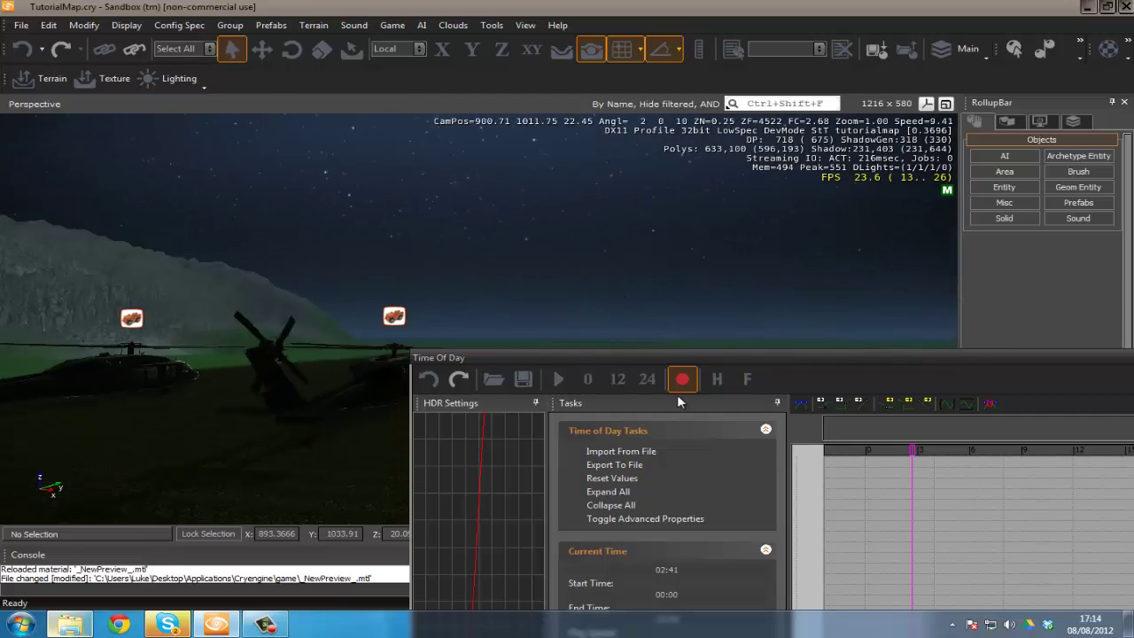
left_click_drag(918, 454, 1132, 455)
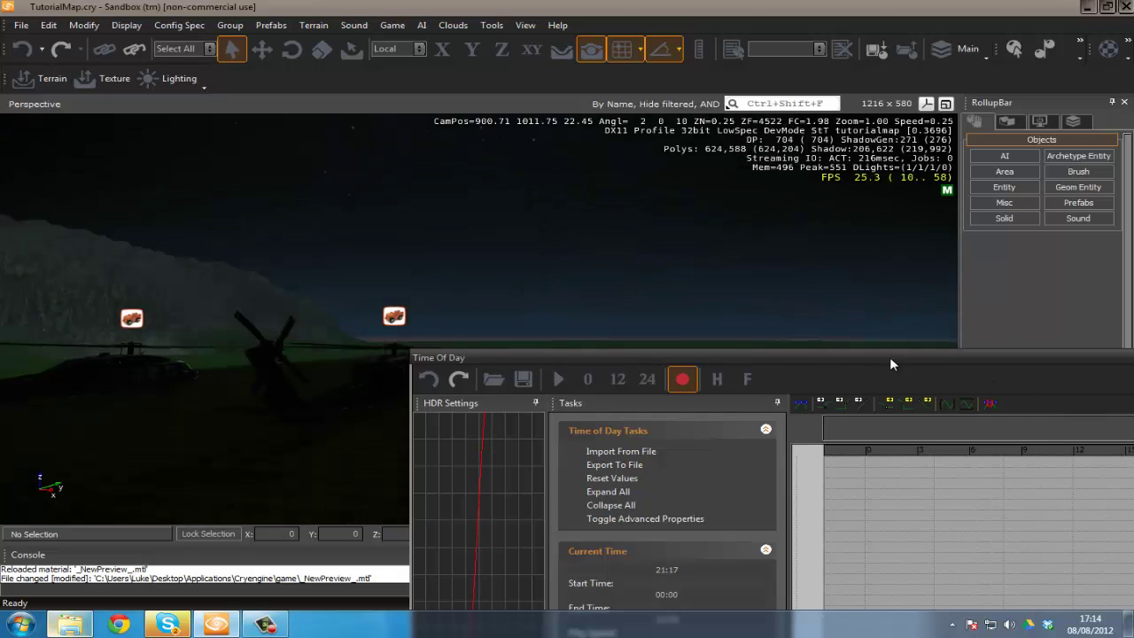
Set the time of day to 00:03 and place the Time Of Day window clear of the helicopter.
left_click_drag(889, 364, 704, 361)
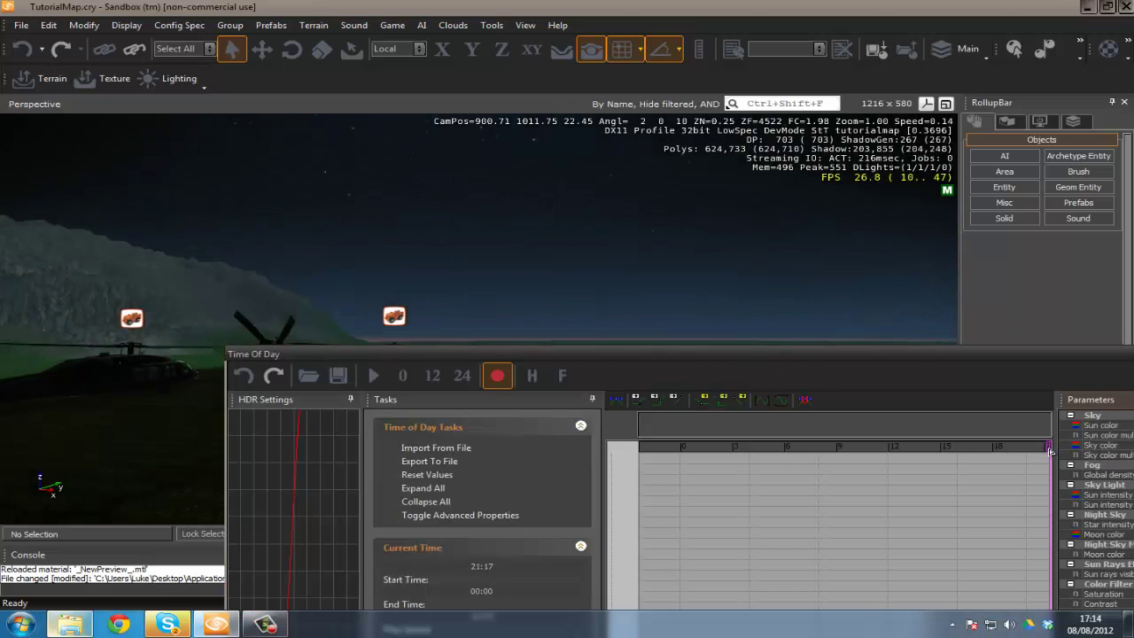
mouse_move(1049, 452)
left_mouse_down()
mouse_move(645, 449)
mouse_move(674, 449)
left_mouse_up()
left_click_drag(635, 357, 707, 192)
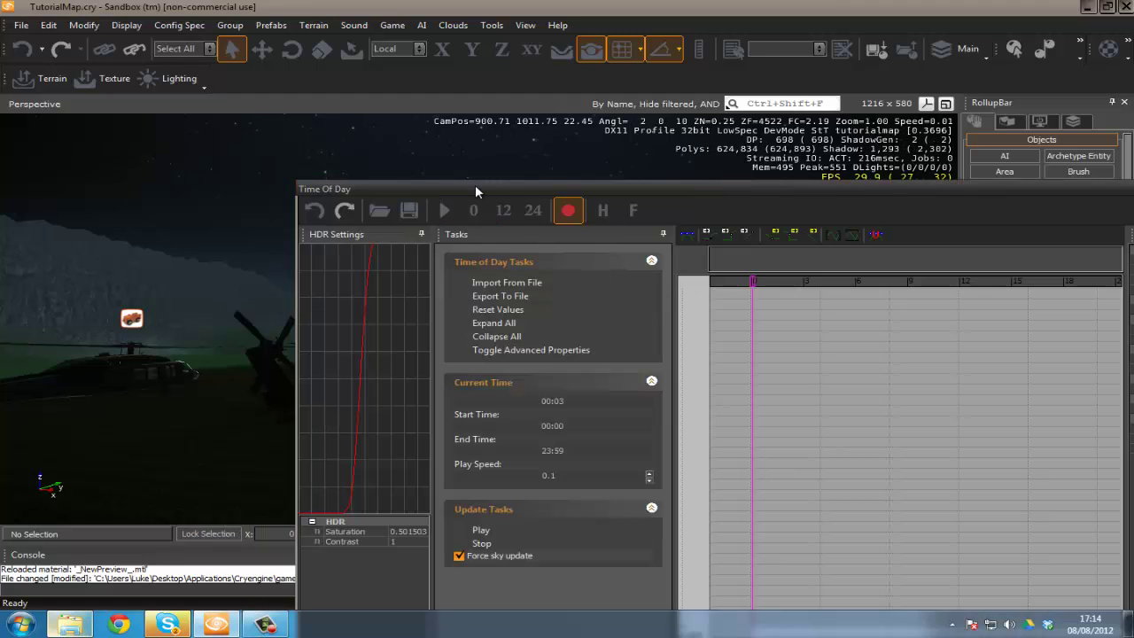
left_click_drag(475, 187, 839, 164)
right_click_drag(435, 328, 434, 320)
key("w")
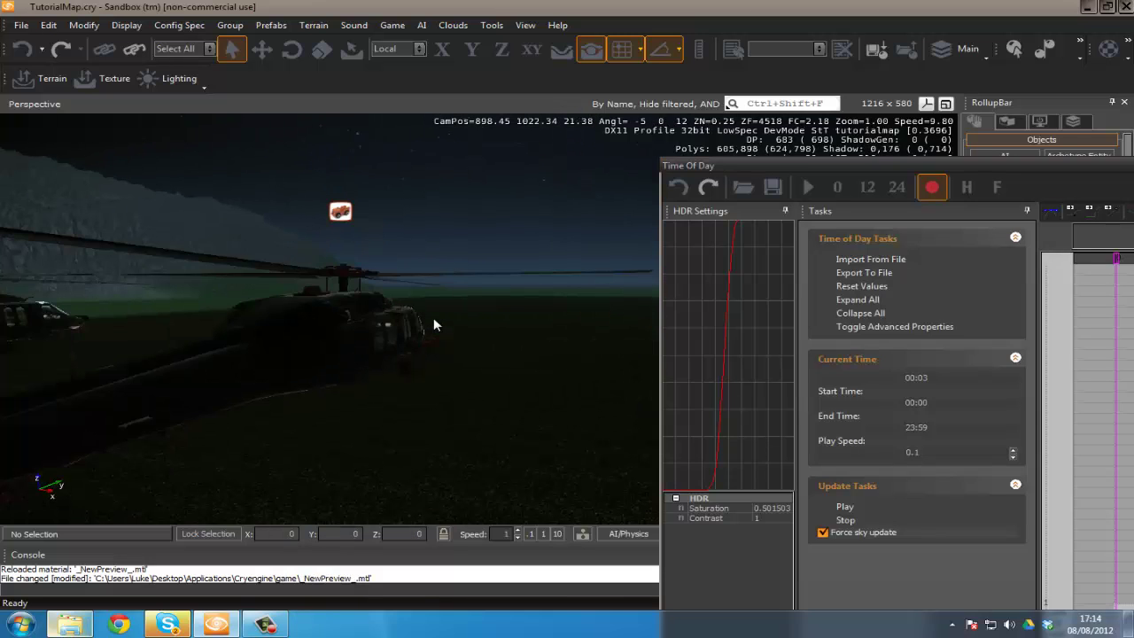
Test the level in game mode, walking around the helicopters under the night sky, and return to editing.
key("ctrl+g")
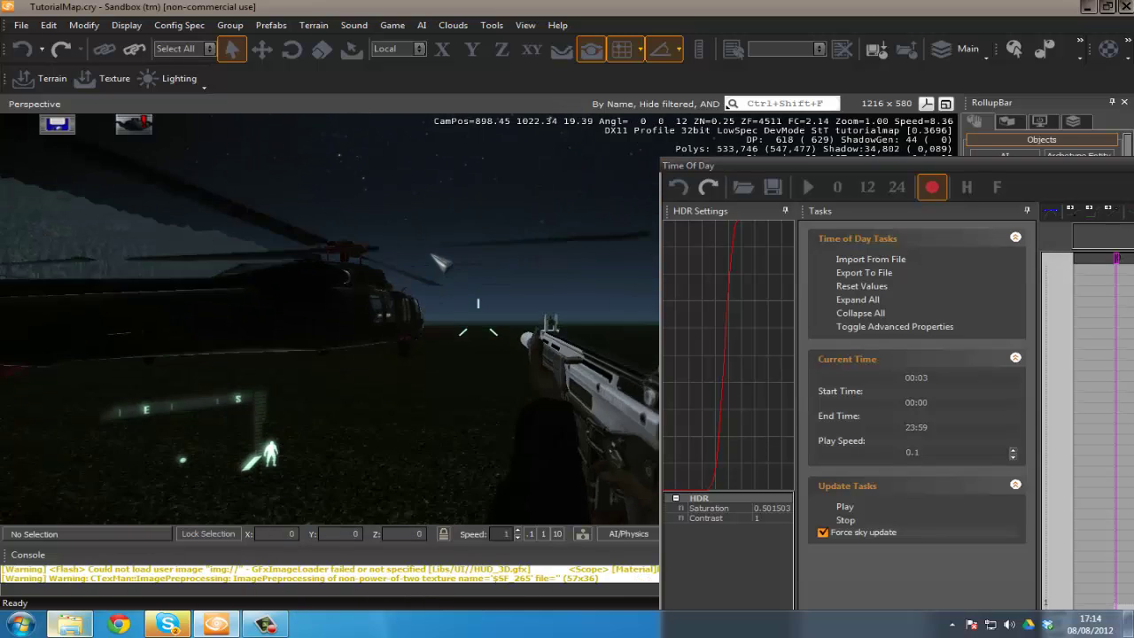
key("w")
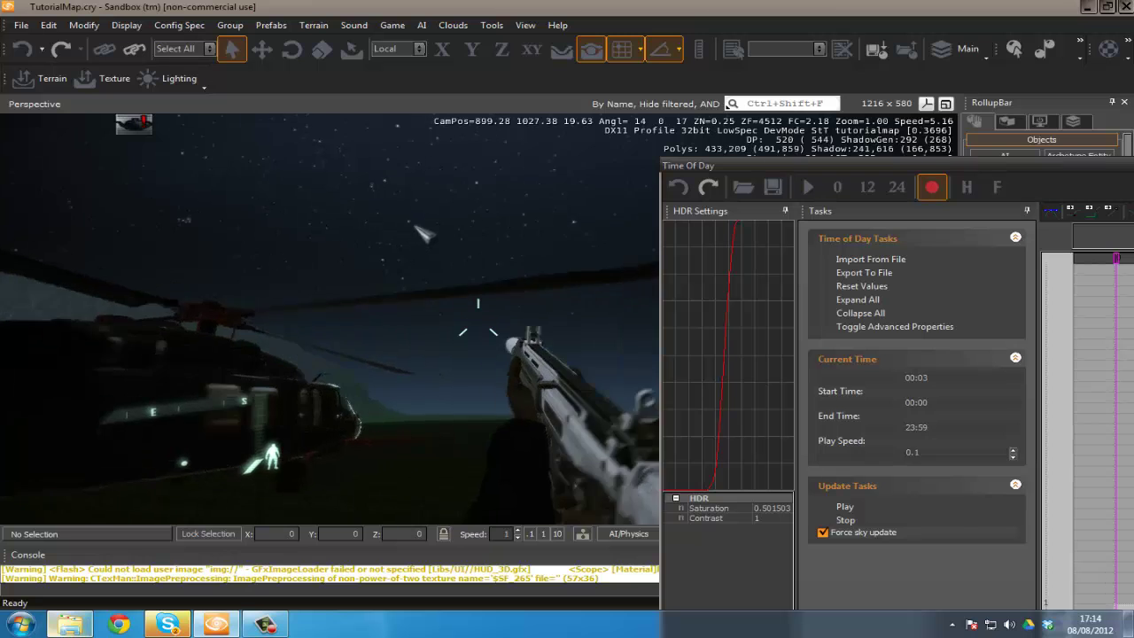
key("w")
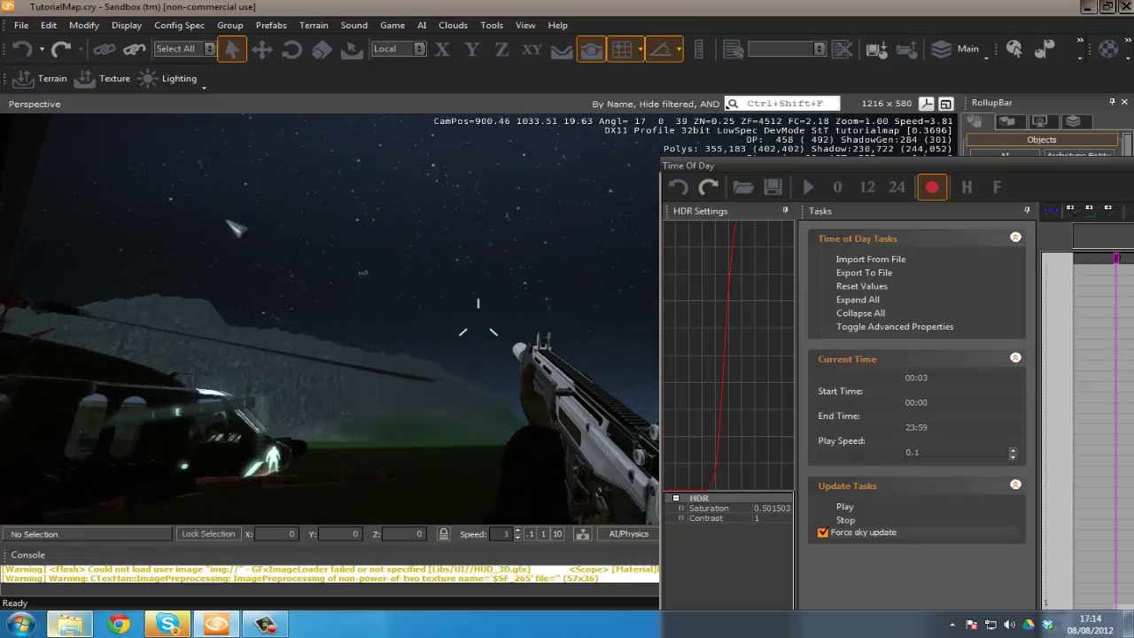
key("w")
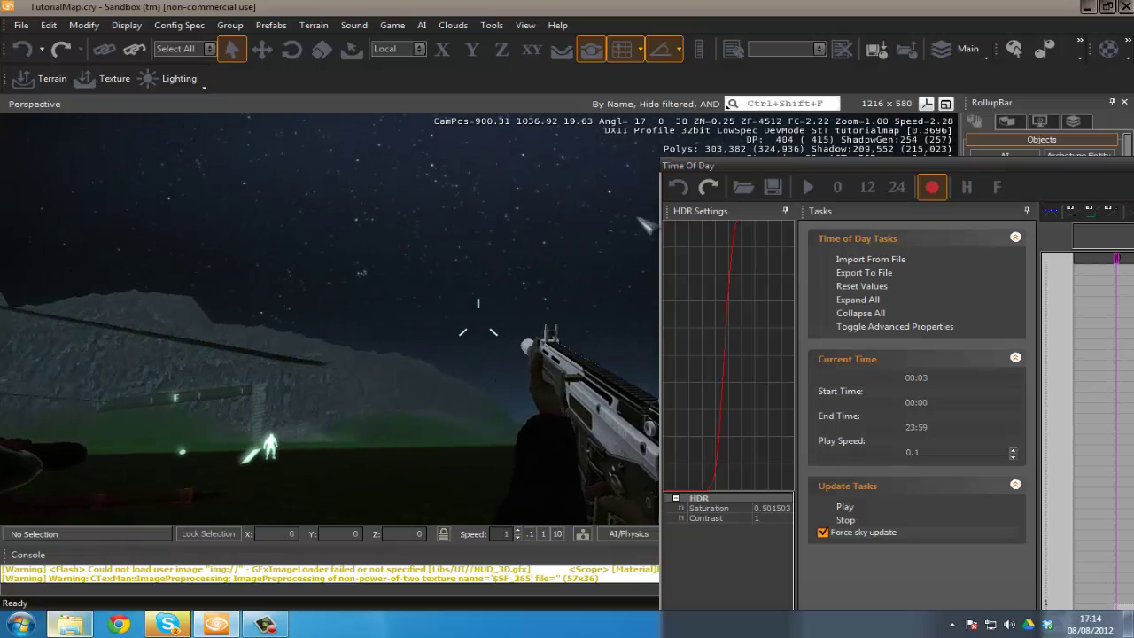
key("w")
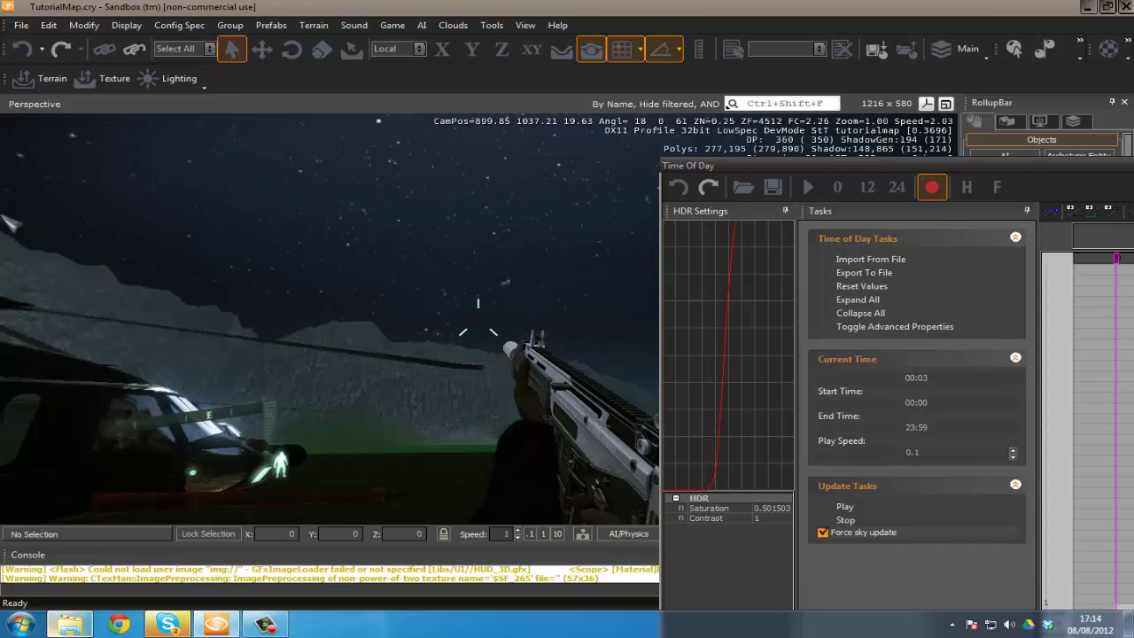
key("w")
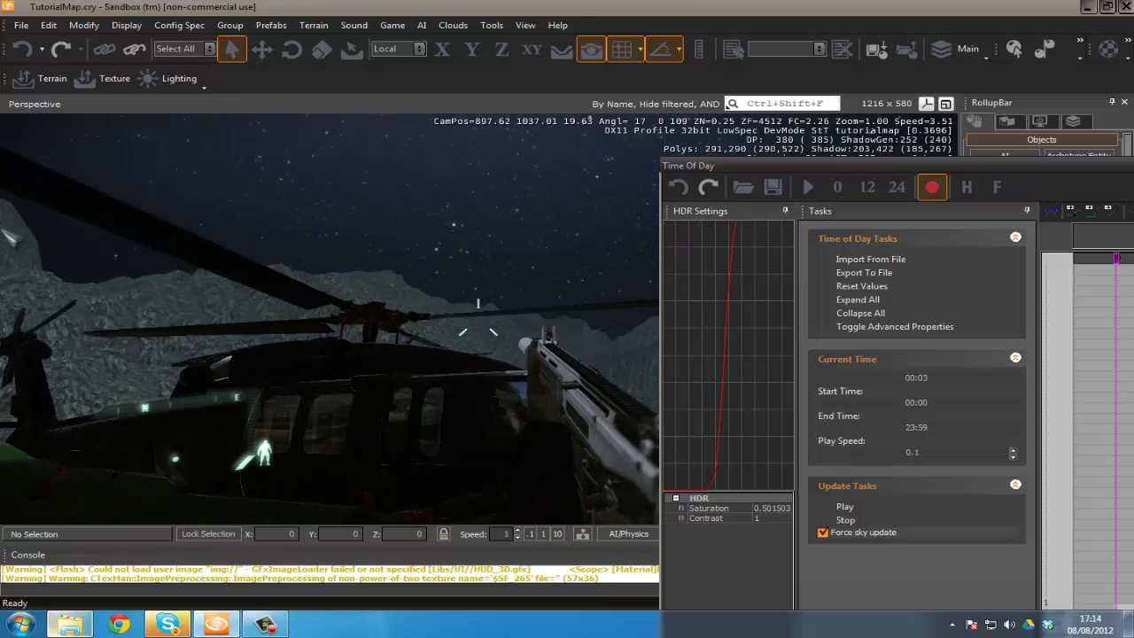
key("w")
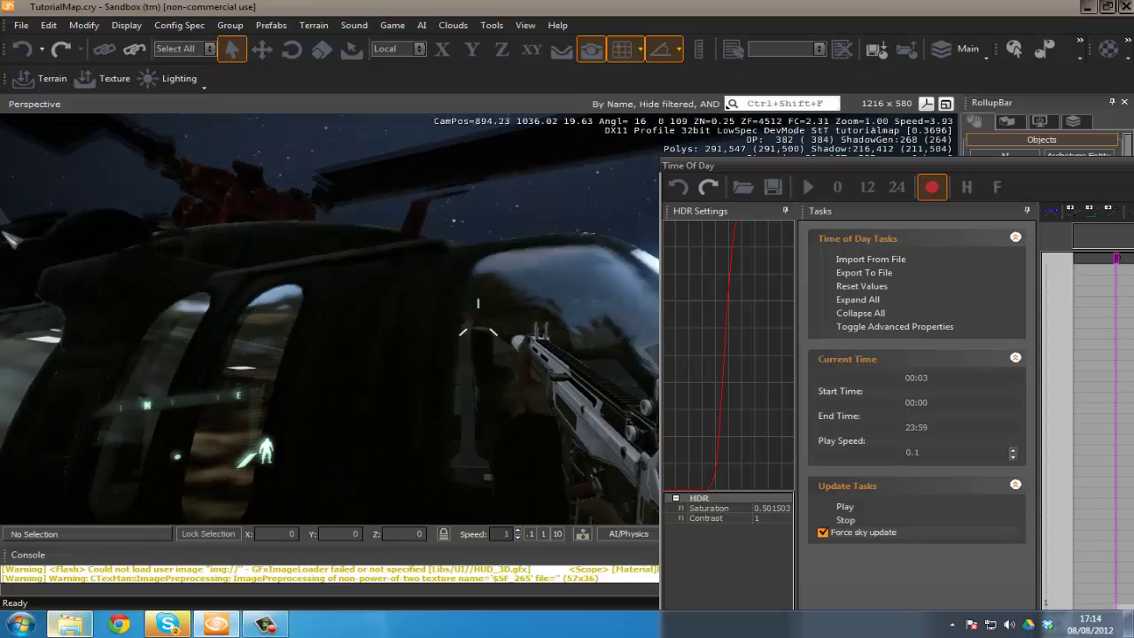
key("Escape")
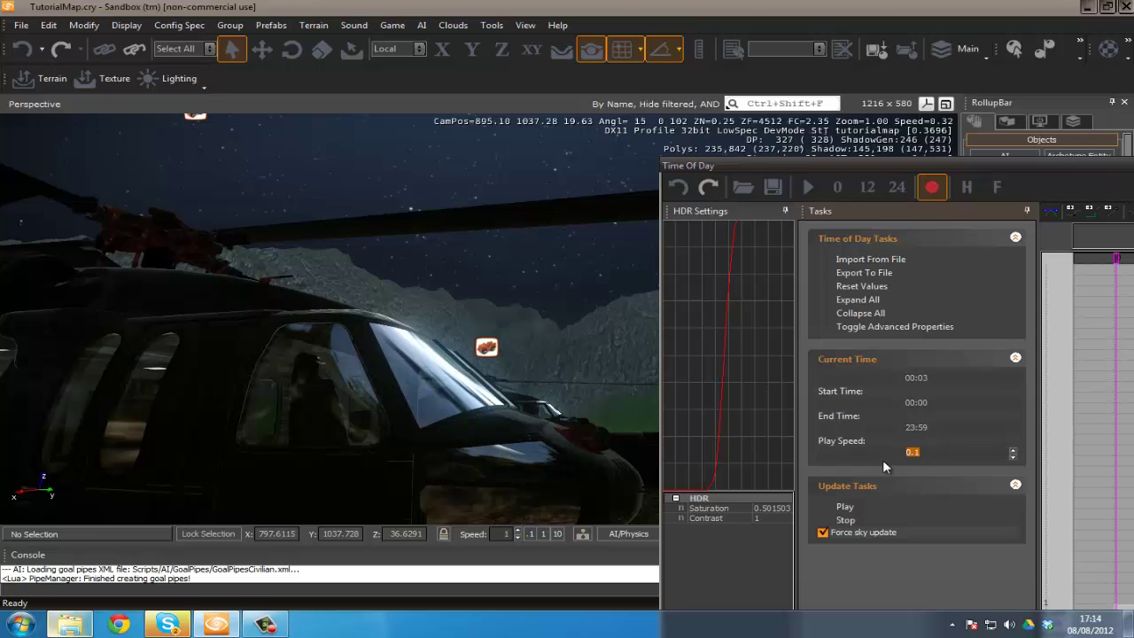
Set the time of day play speed to 1 and test the day cycle in game mode.
type("1")
right_click_drag(521, 332, 522, 332)
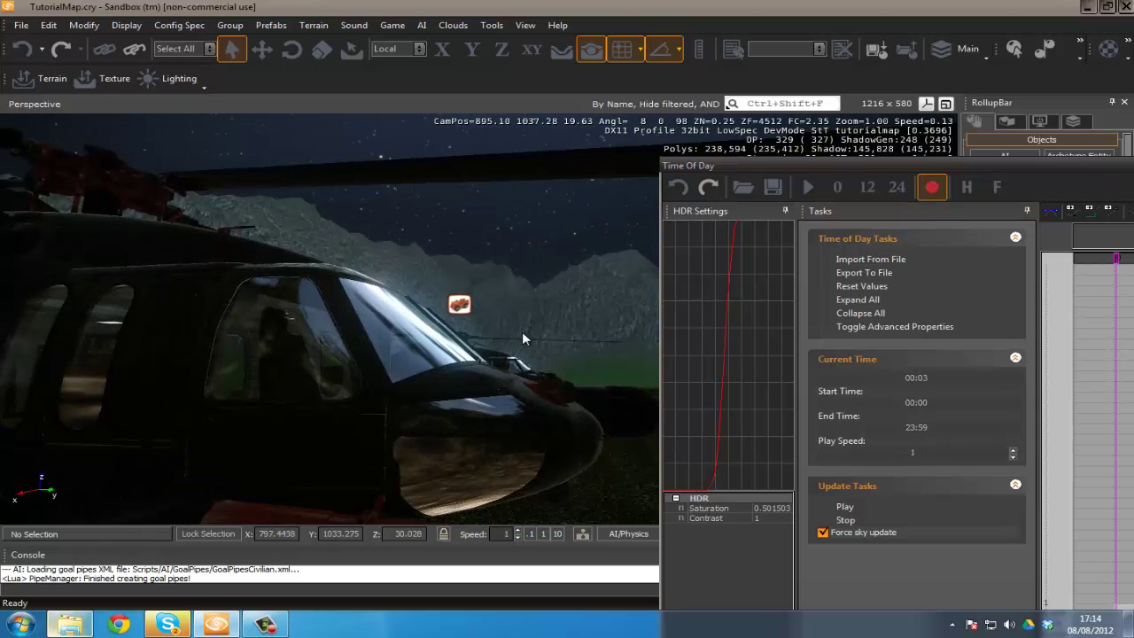
key("ctrl+g")
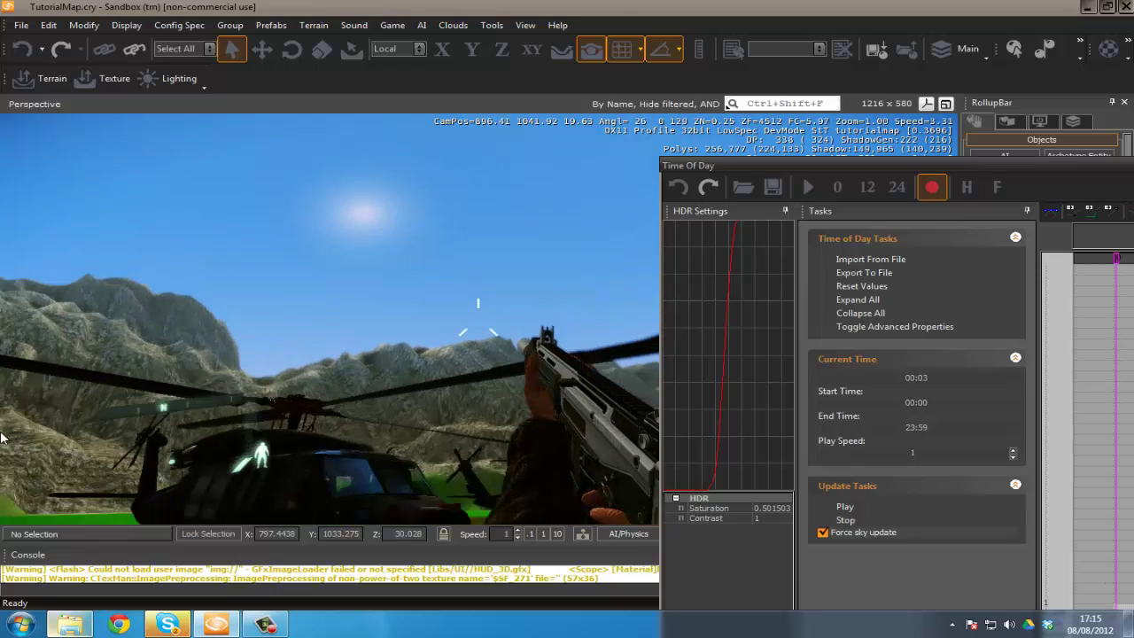
key("Escape")
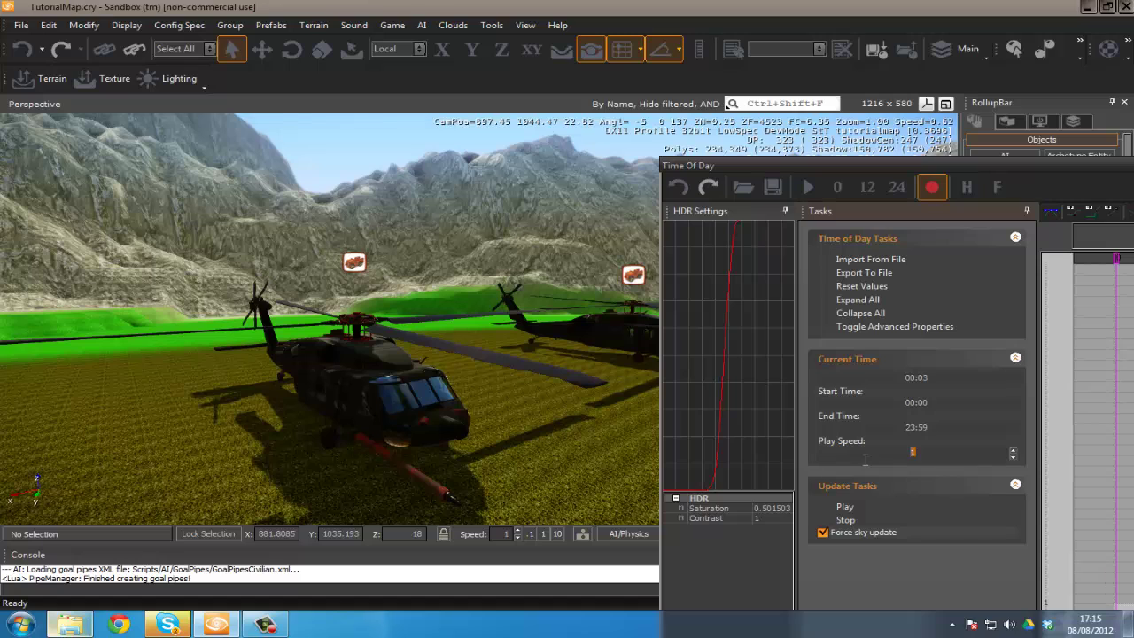
Set the play speed to 0.5 and test the day cycle in game mode while walking across the field.
key("w")
mouse_move(211, 305)
right_mouse_down()
mouse_move(190, 291)
mouse_move(206, 296)
right_mouse_up()
key("ctrl+g")
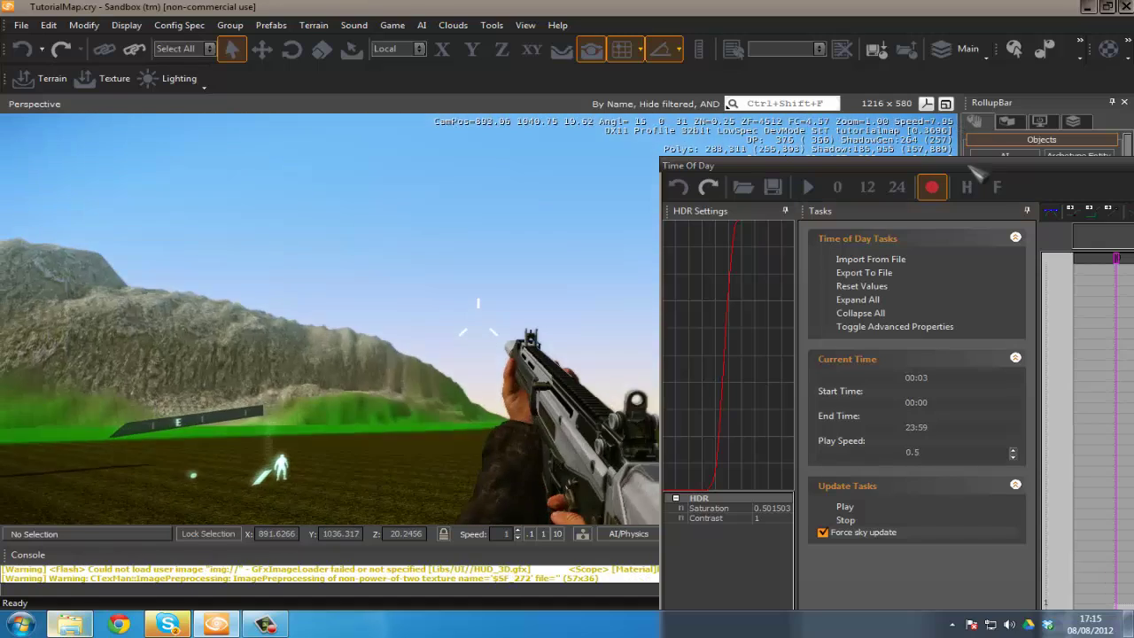
key("w")
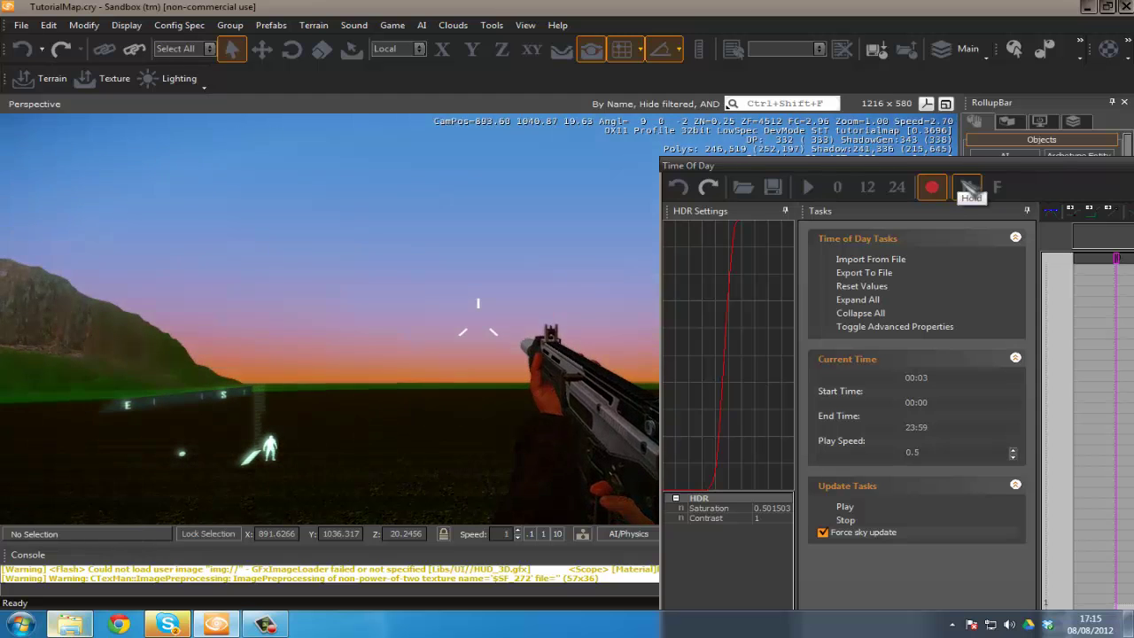
key("a")
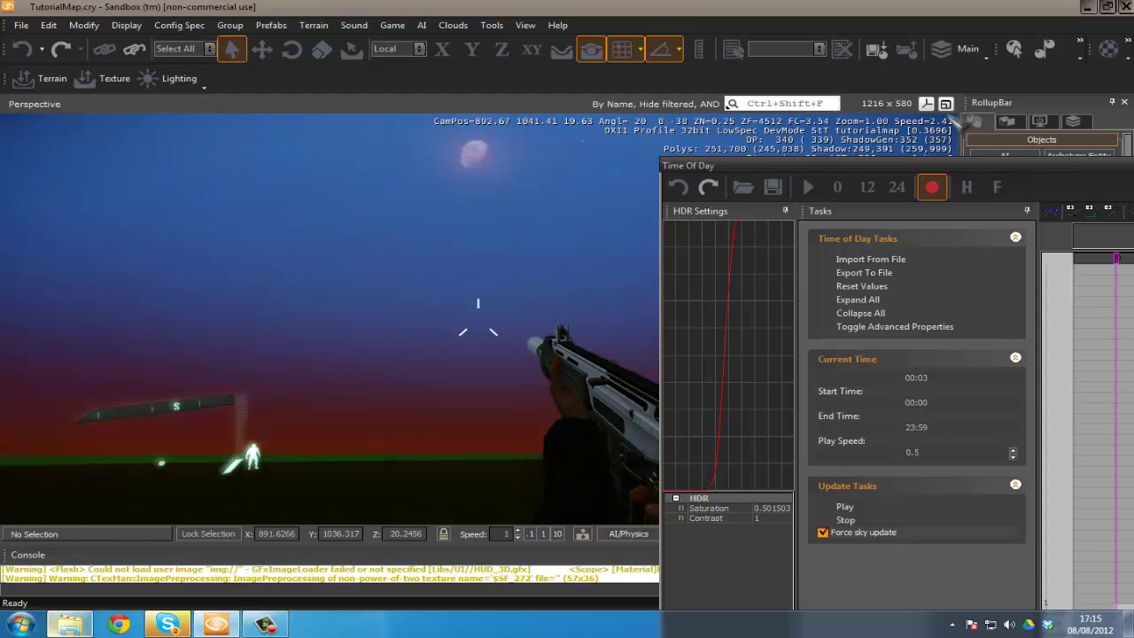
key("w")
key("Escape")
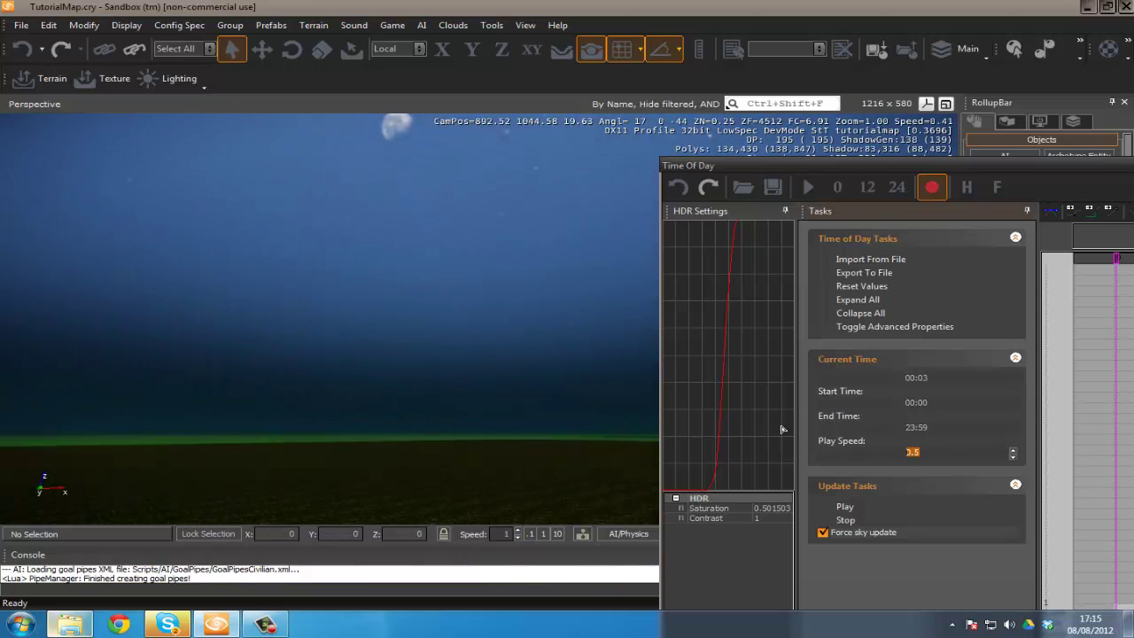
Set the play speed to 0.1 and bring the camera to the speedboat at the water's edge.
type("0")
right_click_drag(431, 275, 422, 274)
key("w")
right_click_drag(306, 226, 310, 232)
key("s")
mouse_move(337, 325)
right_mouse_down()
mouse_move(307, 328)
mouse_move(337, 325)
right_mouse_up()
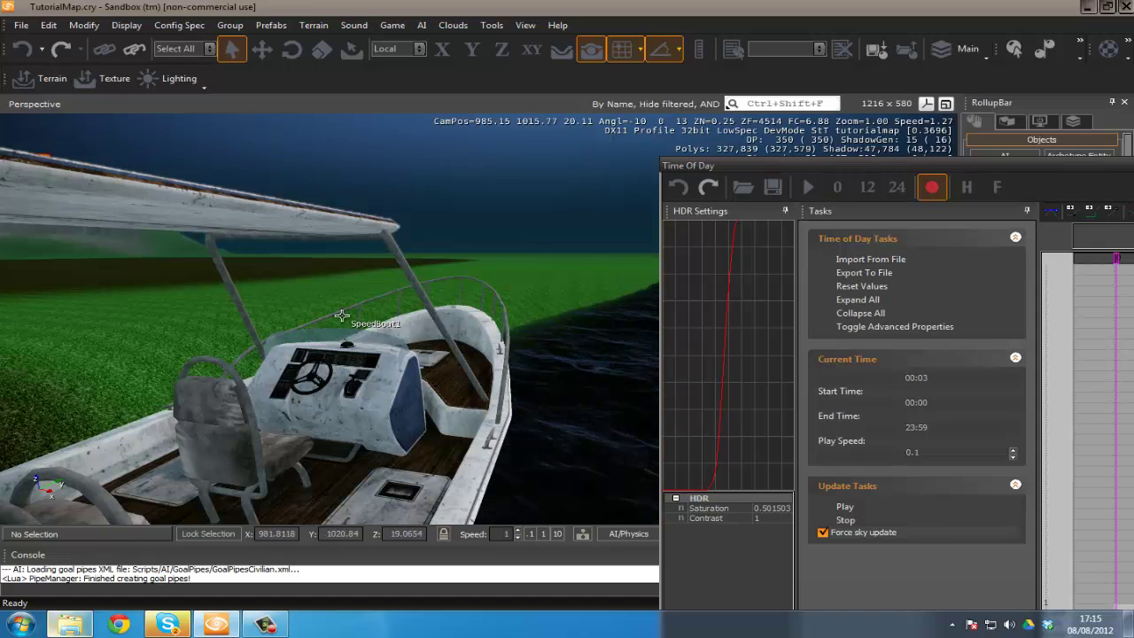
Set the time of day end time to 15:00 and the play speed to 1.
double_click(980, 164)
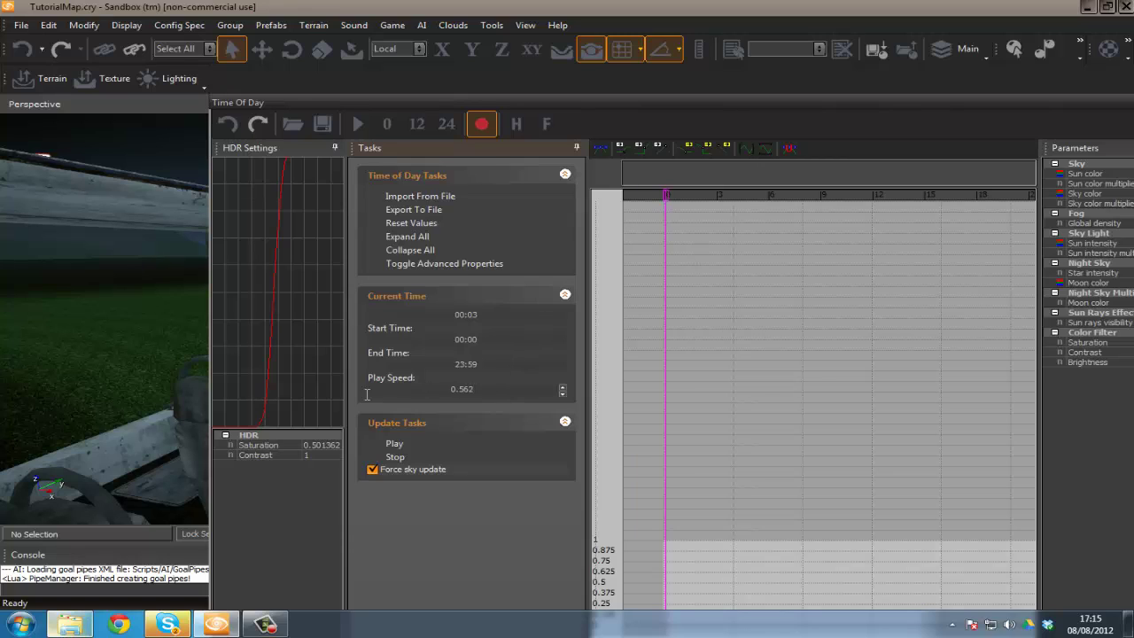
left_click_drag(483, 391, 366, 395)
key("BackSpace")
mouse_move(481, 364)
left_mouse_down()
mouse_move(437, 366)
mouse_move(486, 369)
left_mouse_up()
left_click(517, 366)
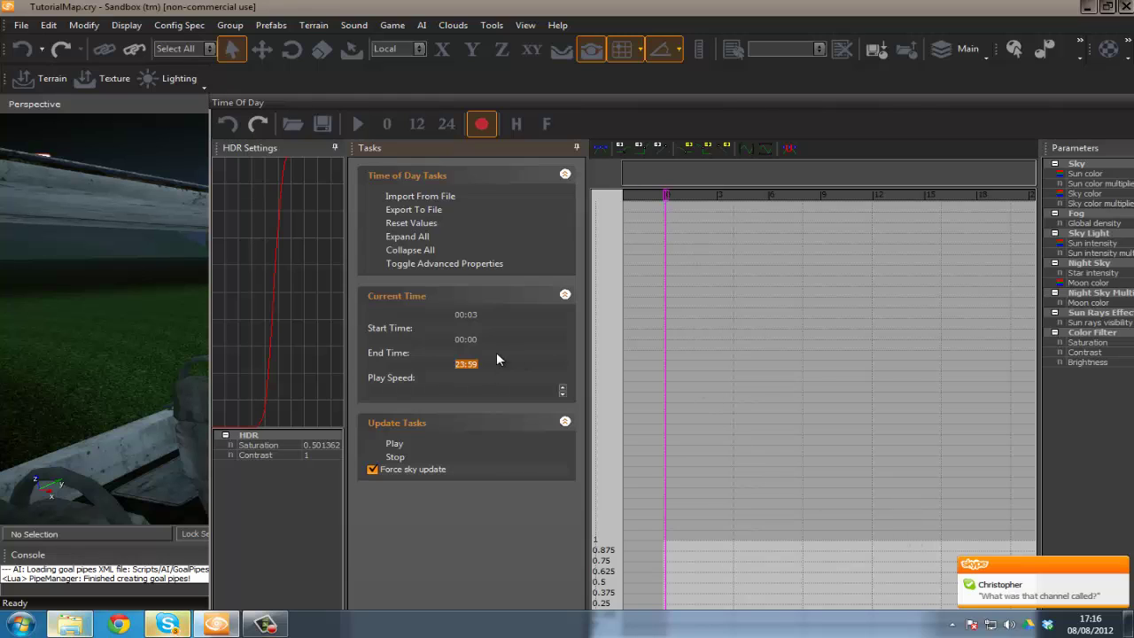
left_click_drag(434, 369, 485, 365)
type("15:00")
key("Tab")
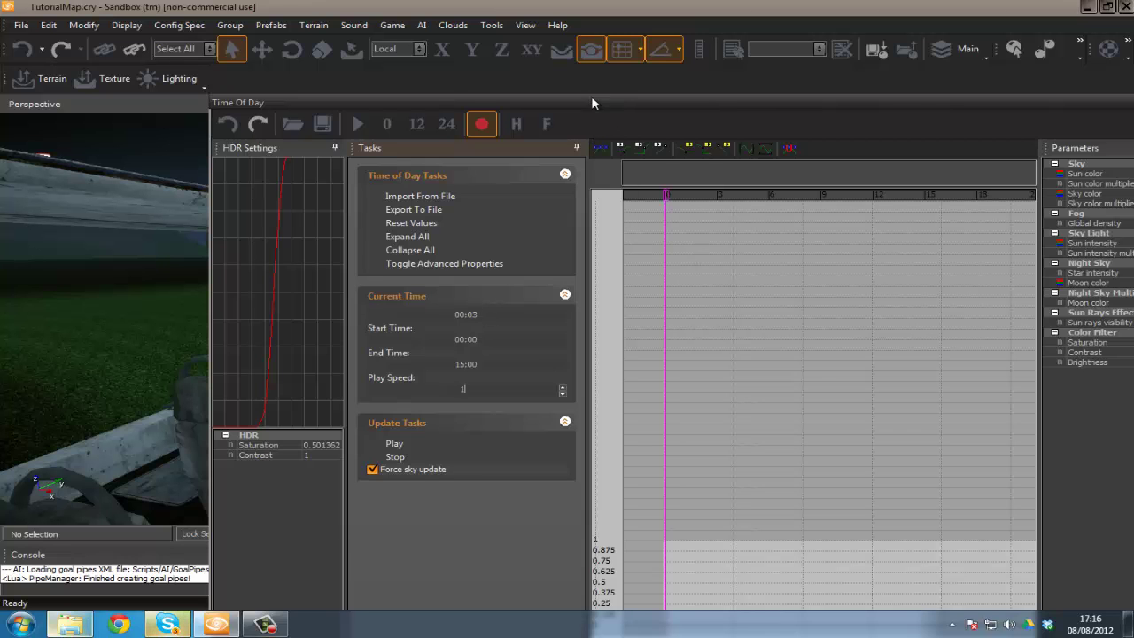
Test the day cycle in game mode while walking and watching the sun, and return to editing with the tanks in view.
left_click_drag(592, 103, 1132, 115)
right_click_drag(313, 353, 323, 354)
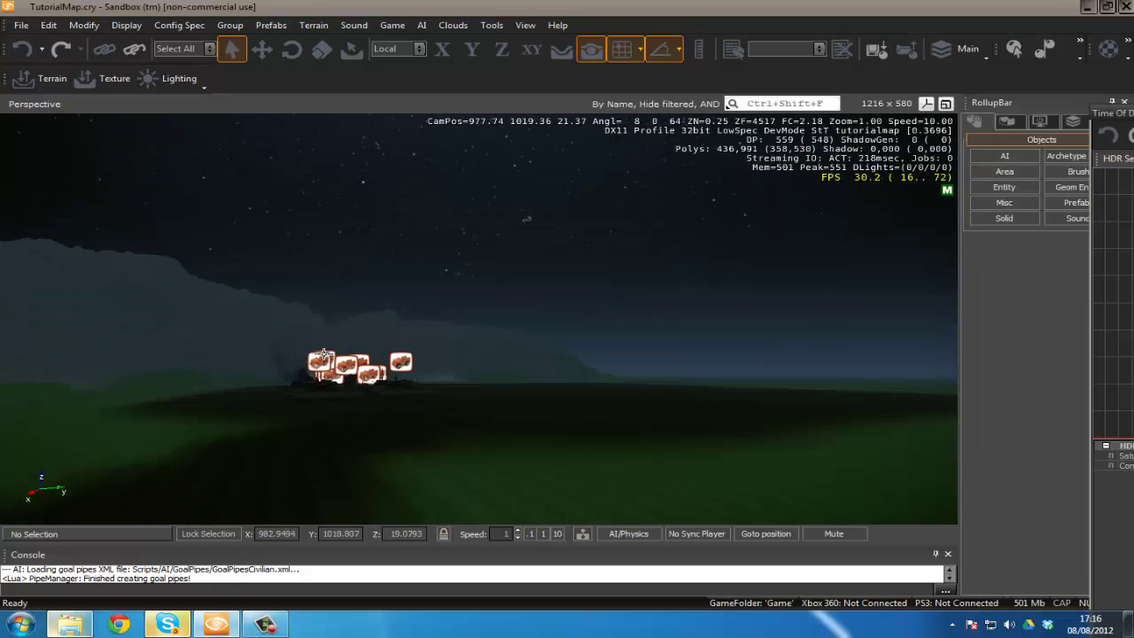
key("ctrl+g")
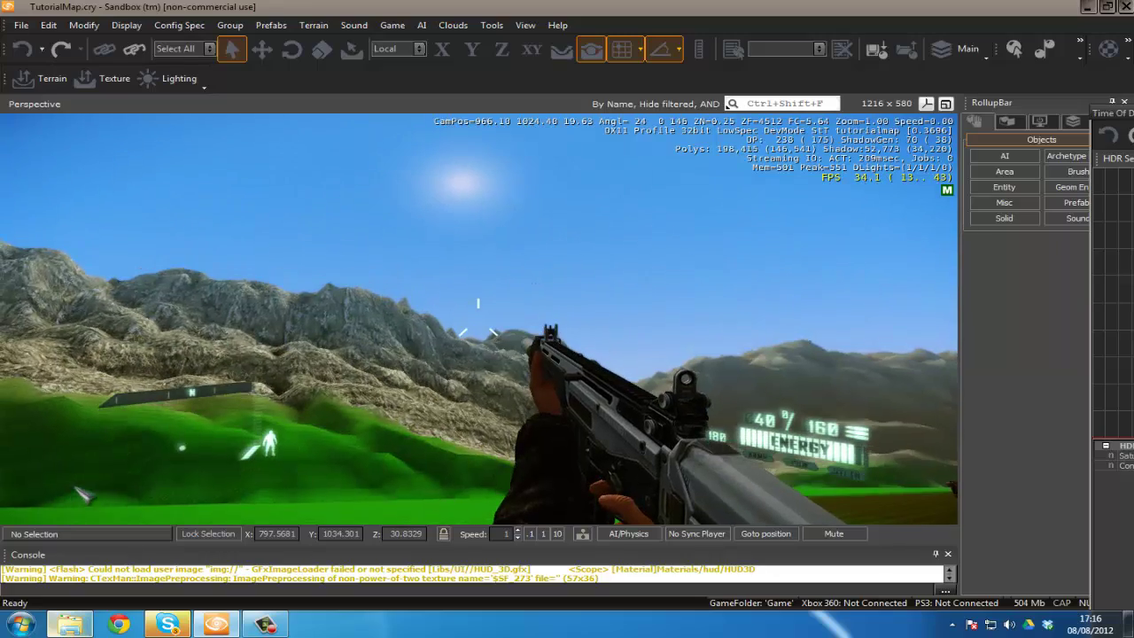
key("w")
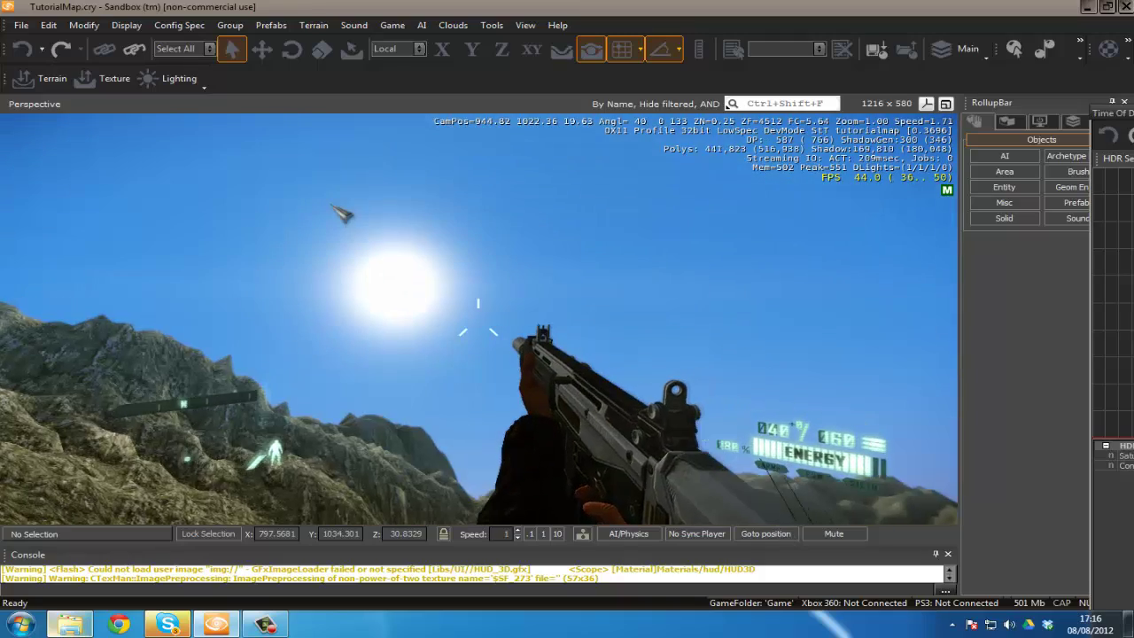
key("Escape")
right_click_drag(464, 335, 499, 325)
key("s")
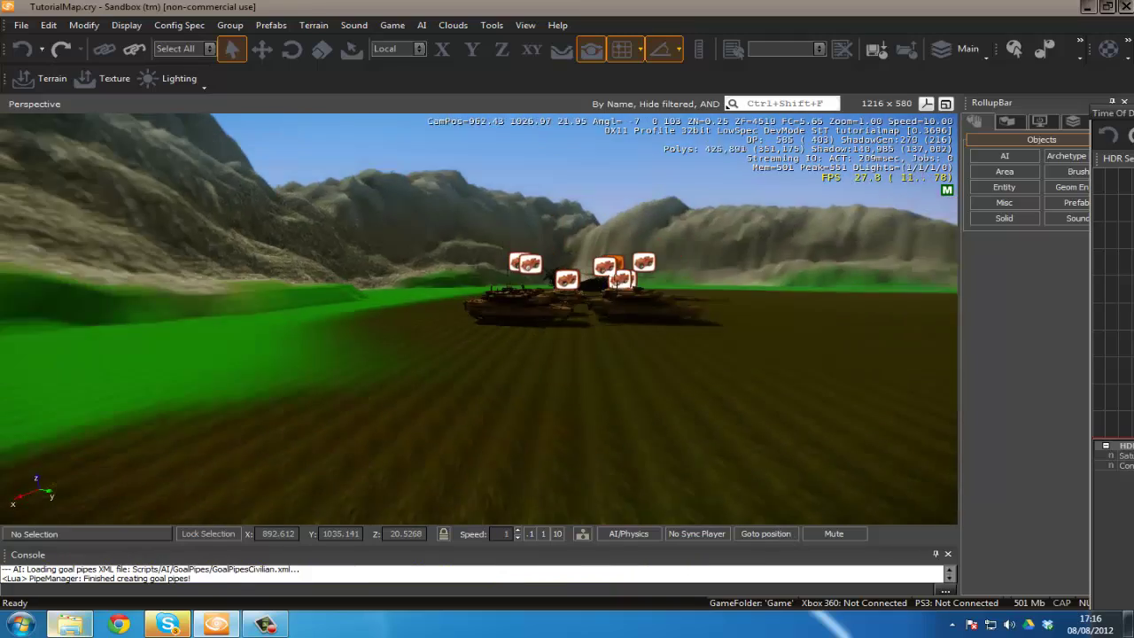
Scrub the current time back to -2:08 and reposition the Time Of Day window so the parked vehicles can be seen.
left_click_drag(1112, 115, 712, 163)
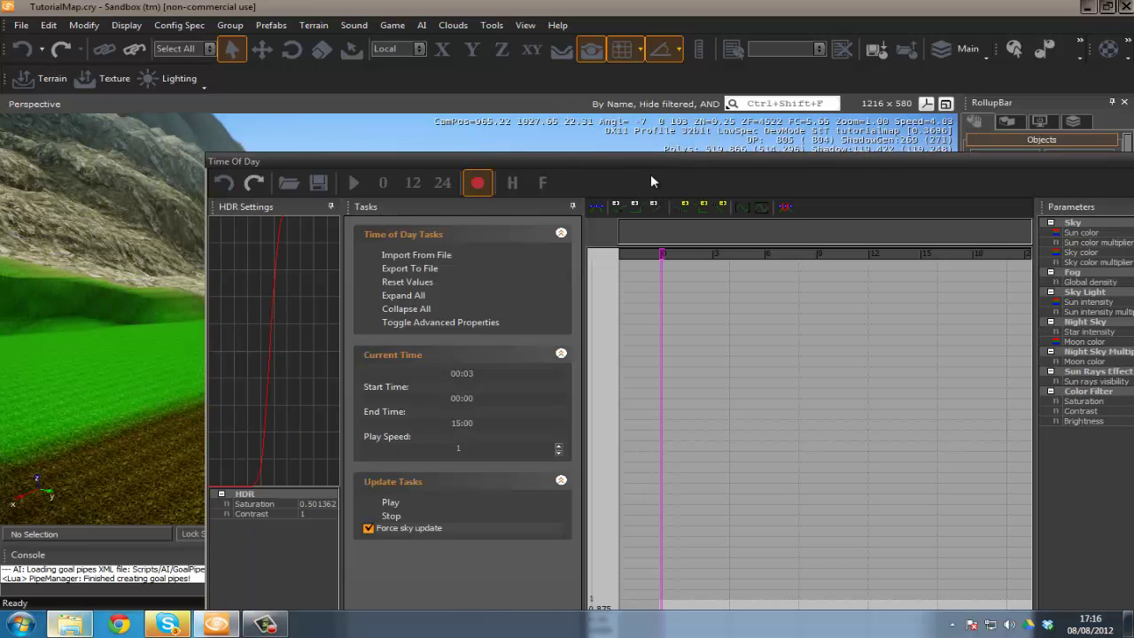
mouse_move(666, 257)
left_mouse_down()
mouse_move(980, 256)
mouse_move(629, 260)
left_mouse_up()
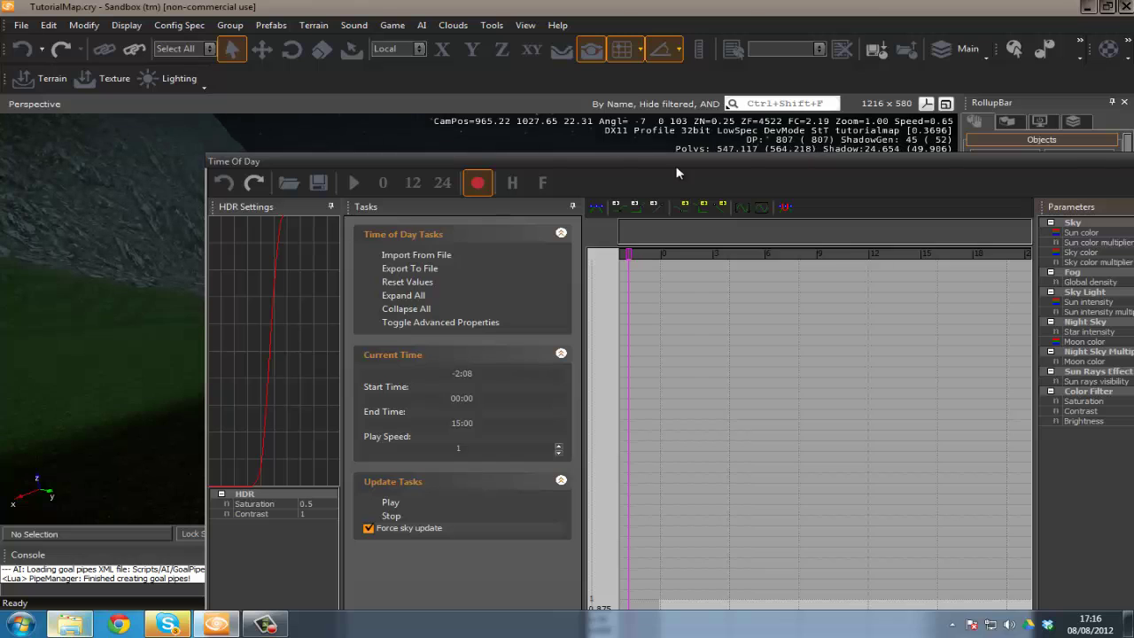
left_click_drag(675, 160, 586, 223)
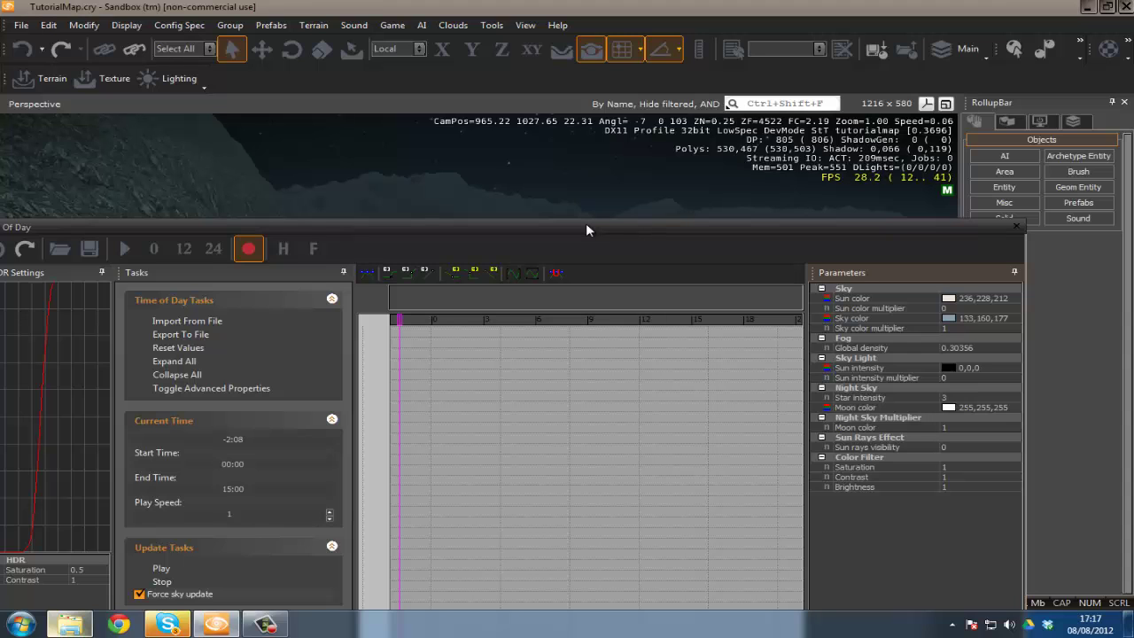
left_click_drag(586, 224, 598, 287)
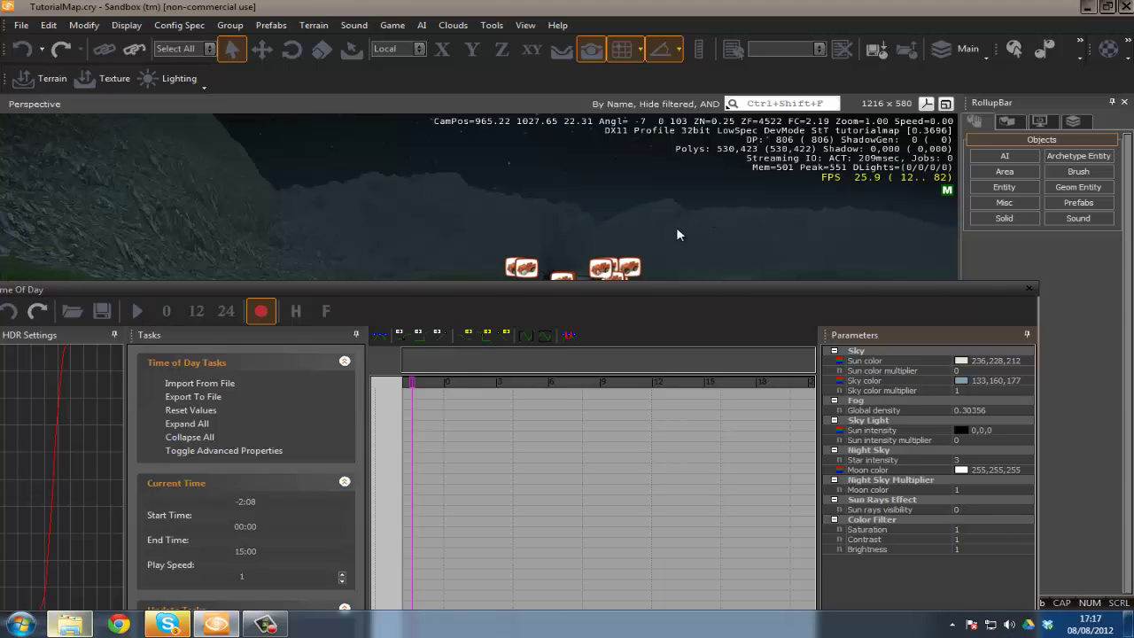
right_click_drag(679, 227, 680, 222)
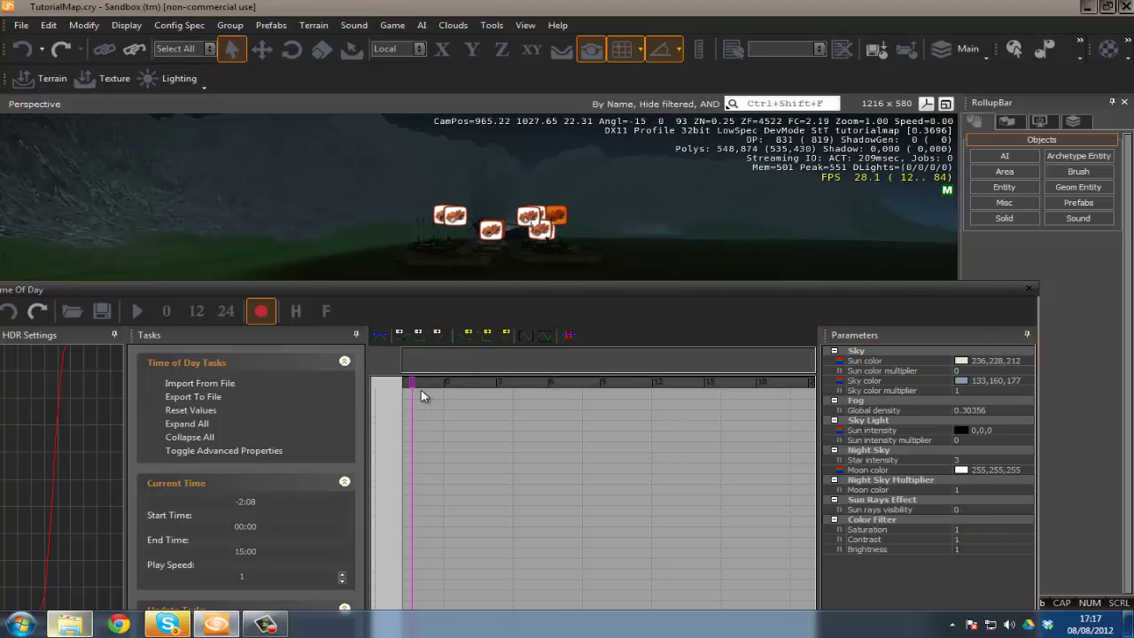
Advance the current time to 09:03 and on to 12:08, bringing the camera closer to the tanks.
left_click(602, 383)
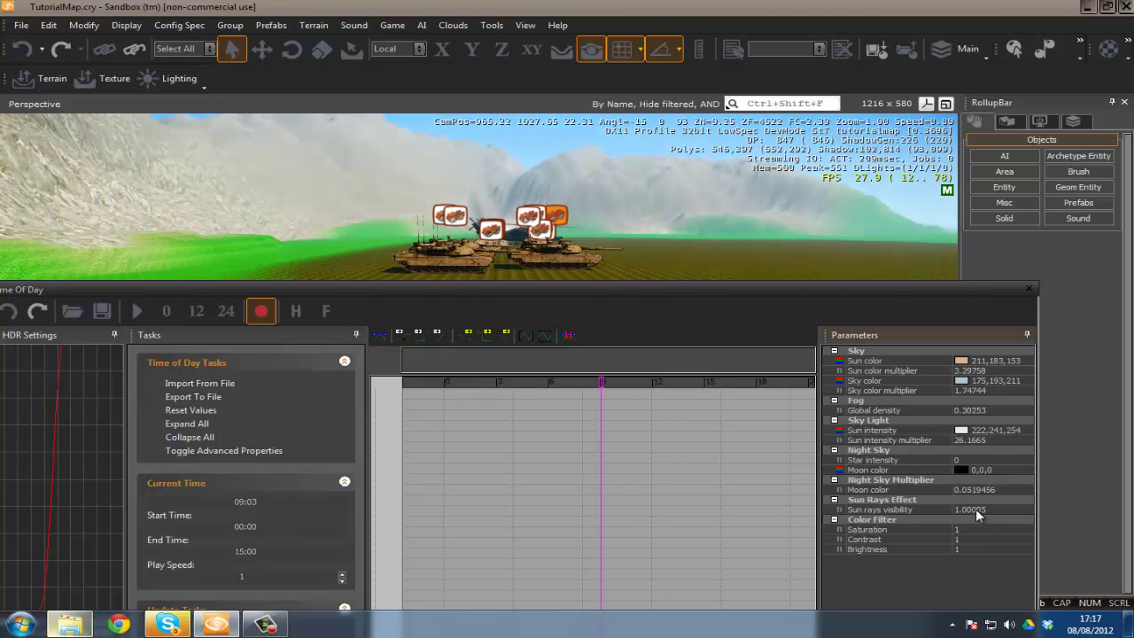
right_click_drag(770, 235, 767, 231)
key("w")
left_click_drag(604, 383, 654, 383)
mouse_move(672, 188)
right_mouse_down()
mouse_move(666, 197)
mouse_move(670, 189)
right_mouse_up()
left_click_drag(592, 293, 642, 326)
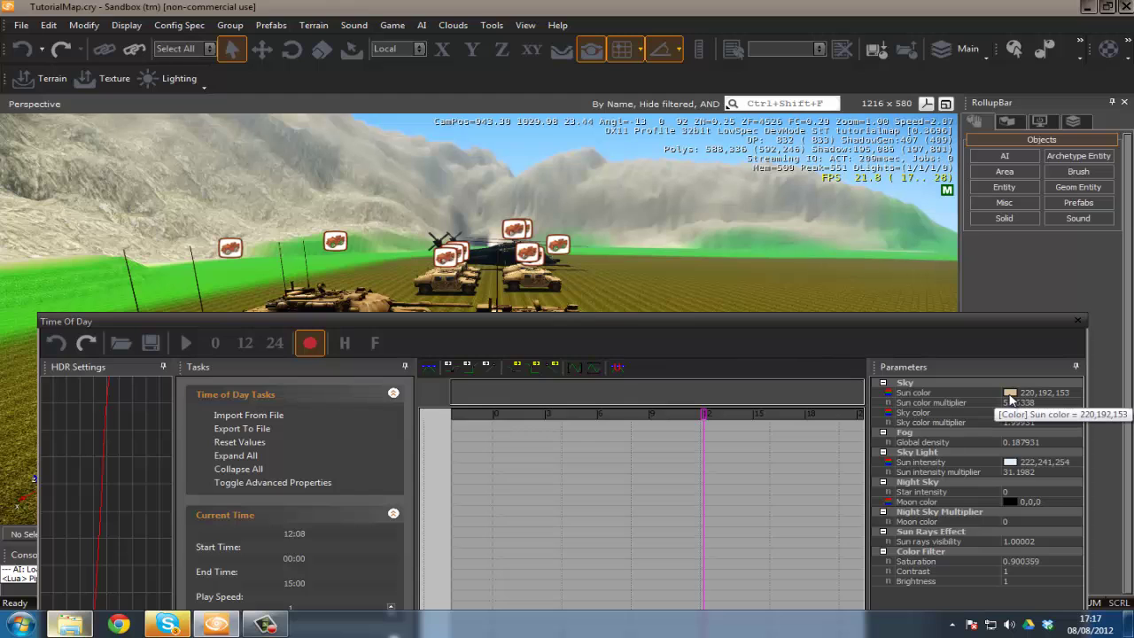
Set the sun color at 12:08 to a pale teal (170,204,202).
left_click(1010, 395)
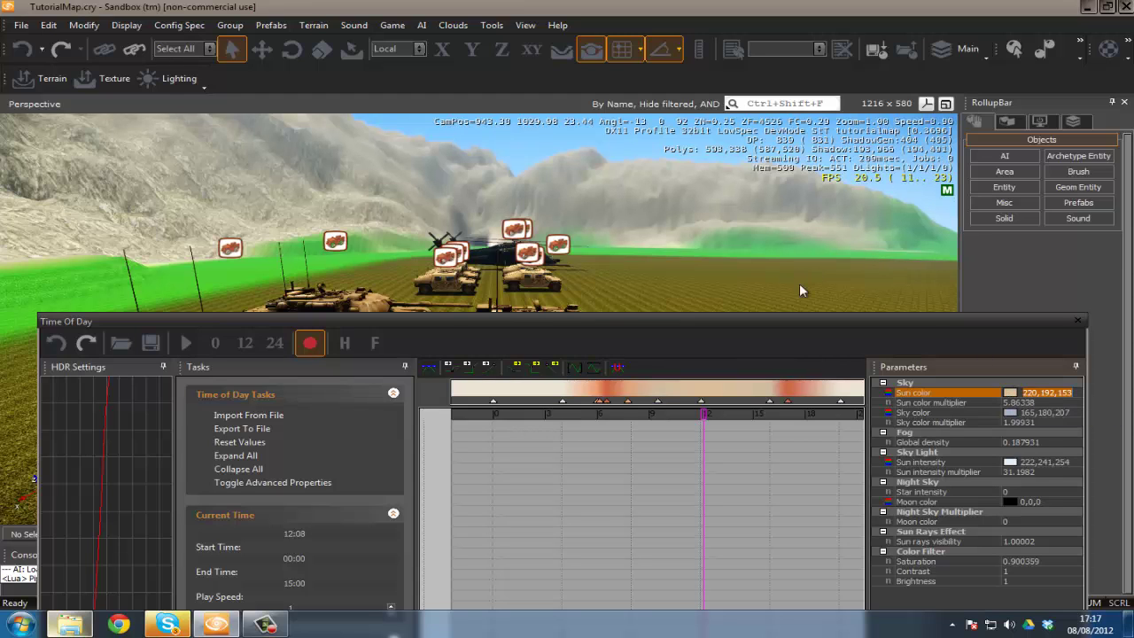
mouse_move(799, 282)
right_mouse_down()
mouse_move(785, 283)
mouse_move(795, 270)
right_mouse_up()
left_click(1007, 395)
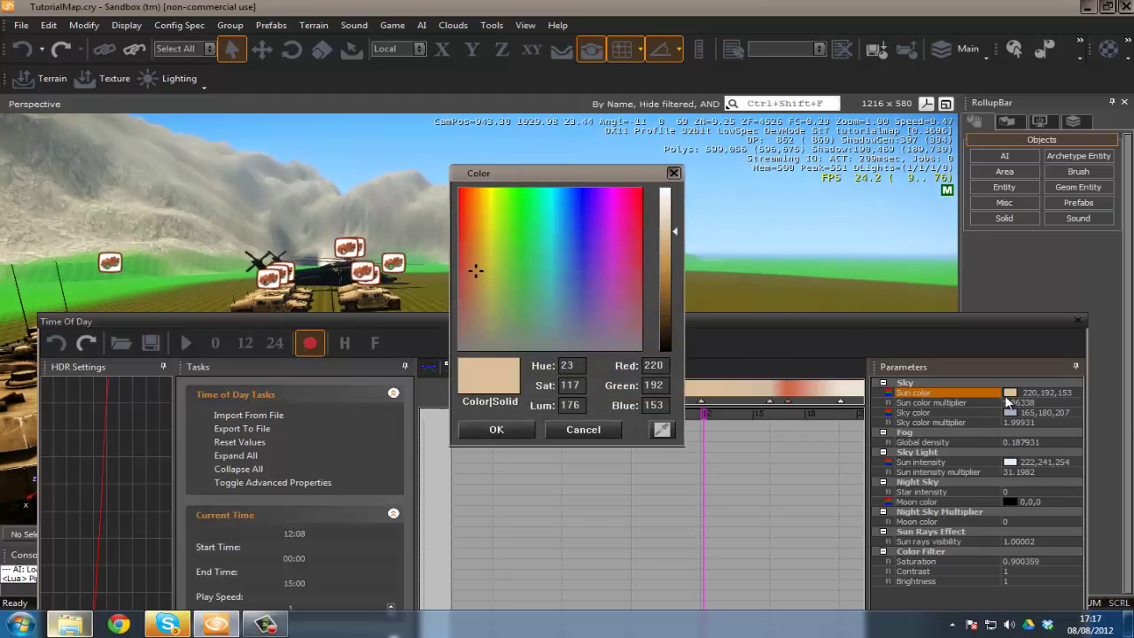
left_click_drag(548, 283, 547, 316)
left_click(496, 428)
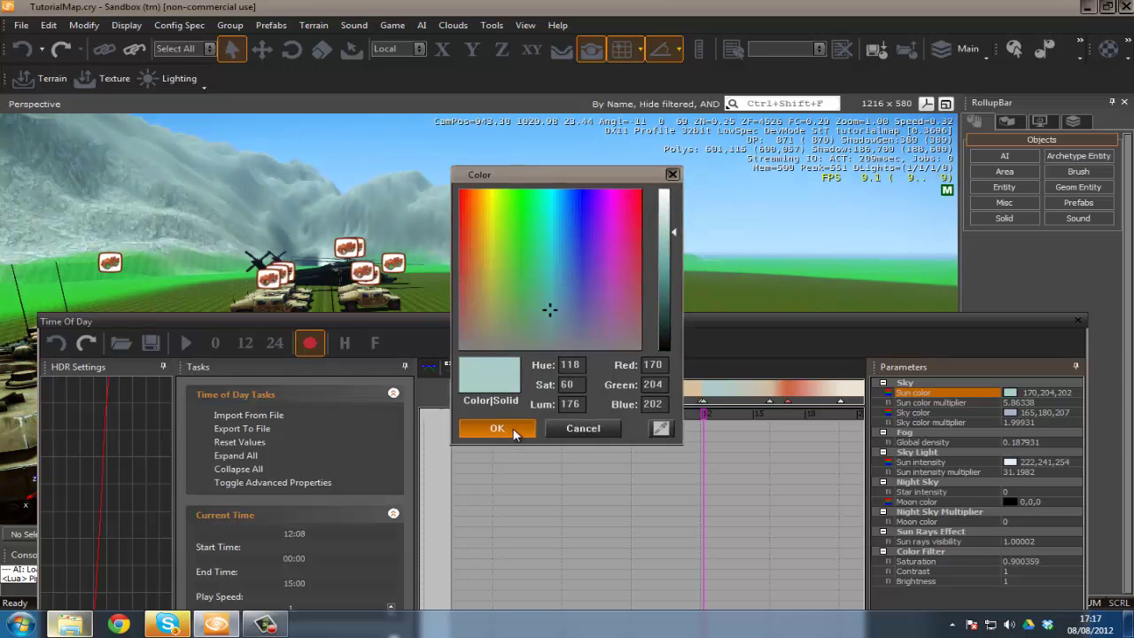
Revert the sun color change made at 12:08.
left_click_drag(691, 328, 645, 126)
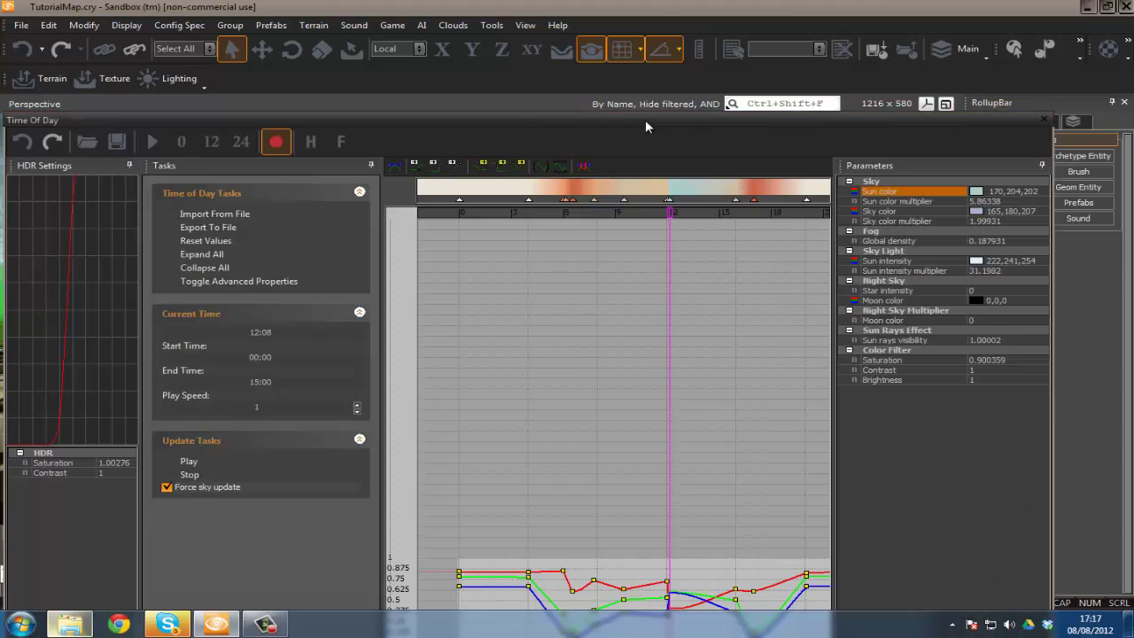
left_click(667, 258)
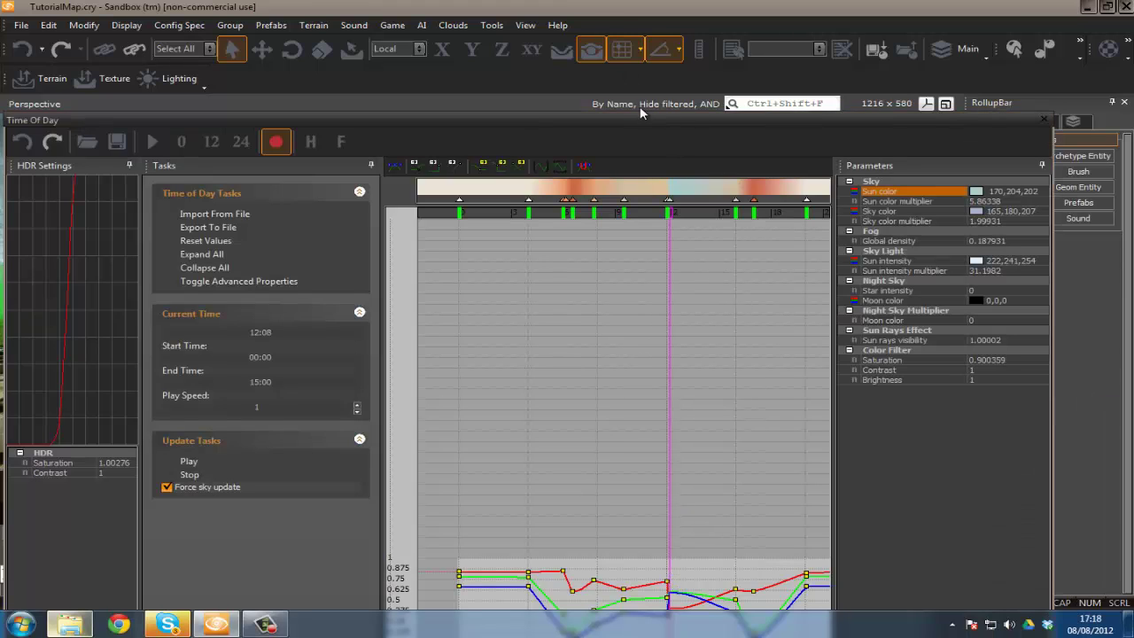
left_click_drag(636, 118, 645, 126)
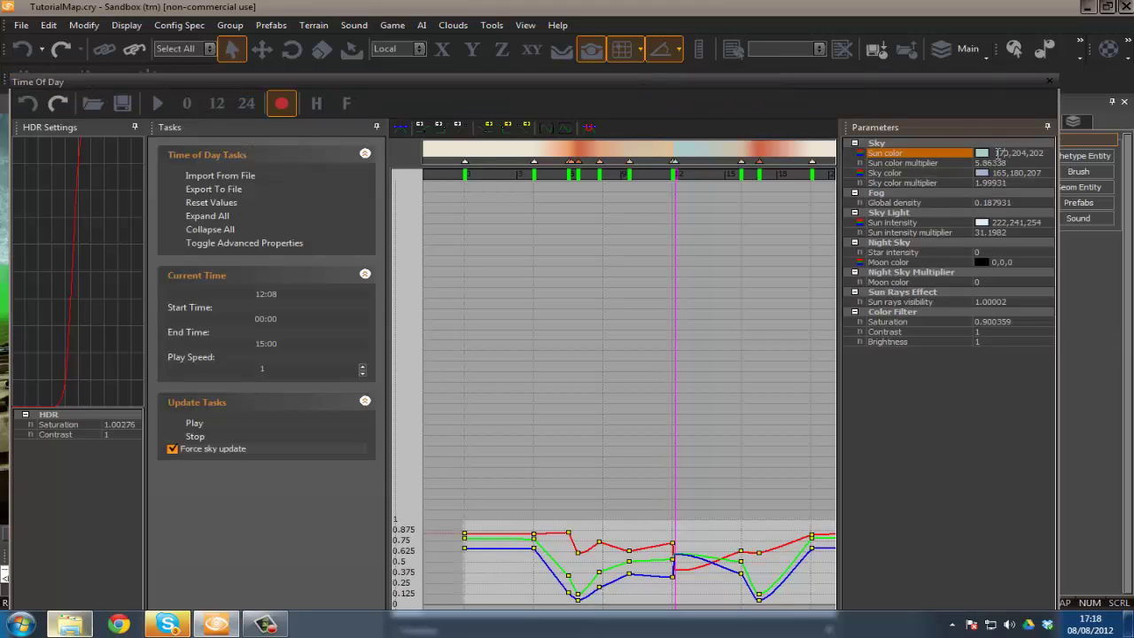
left_click(1043, 156)
left_click(672, 180)
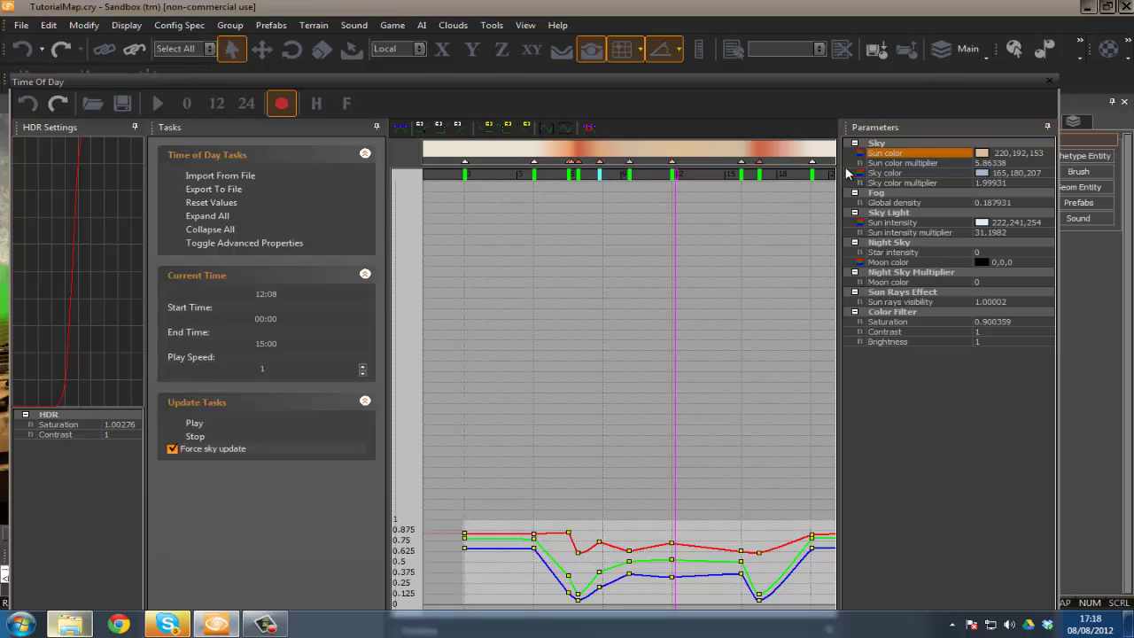
Try moving the evening sun color key near 17:00 to an earlier time on the timeline, and undo the move.
left_click(578, 174)
left_click_drag(679, 177, 722, 177)
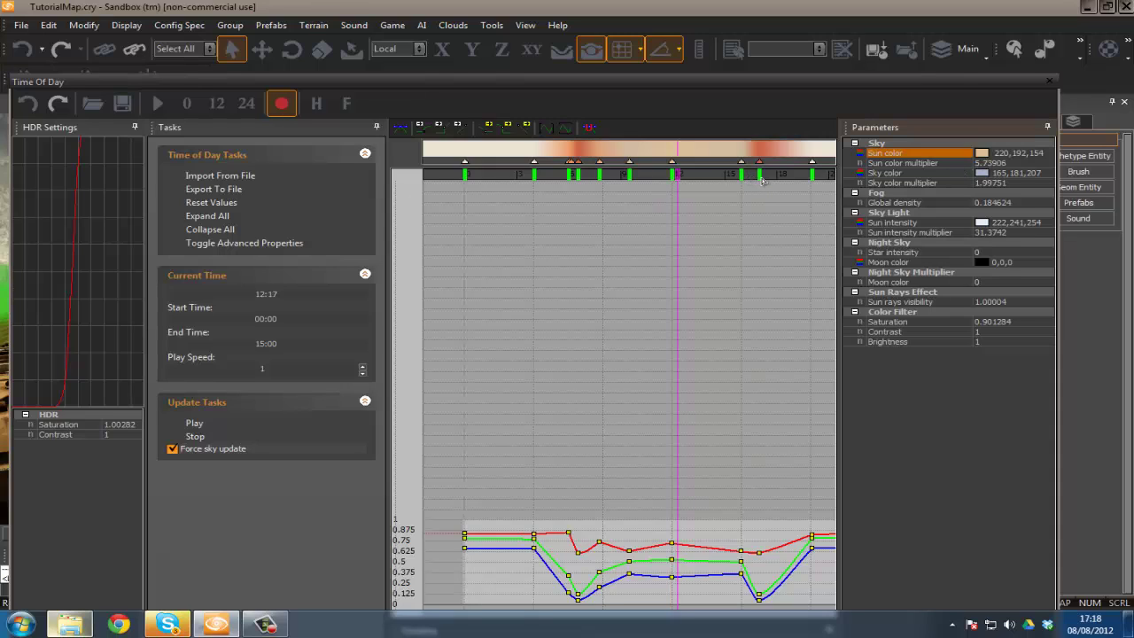
left_click(765, 177)
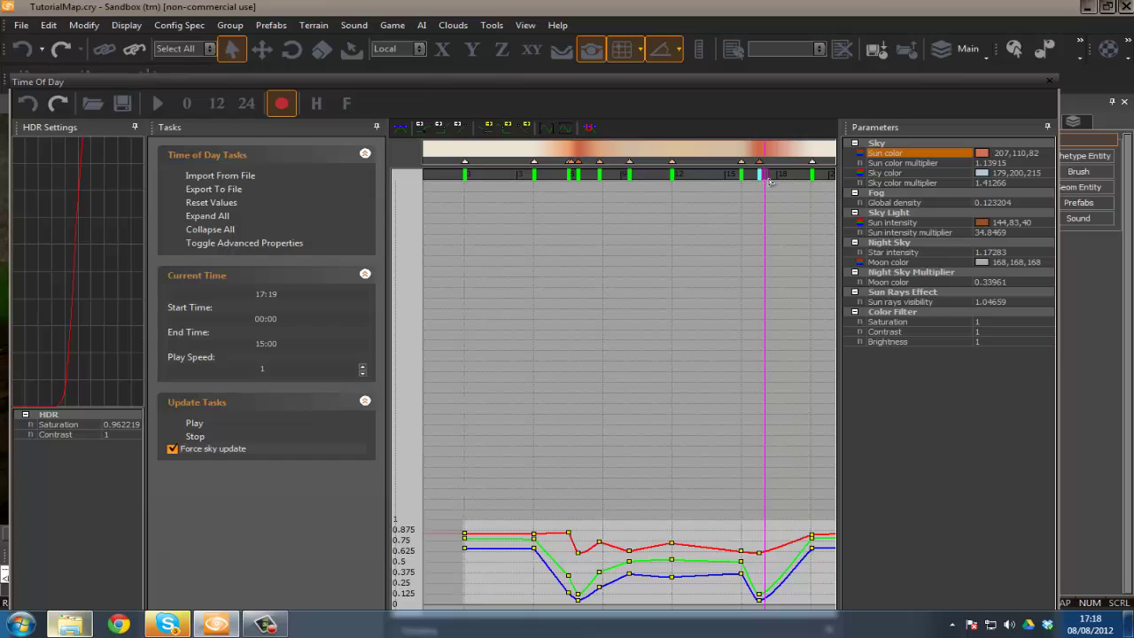
mouse_move(764, 176)
left_mouse_down()
mouse_move(682, 176)
mouse_move(749, 176)
left_mouse_up()
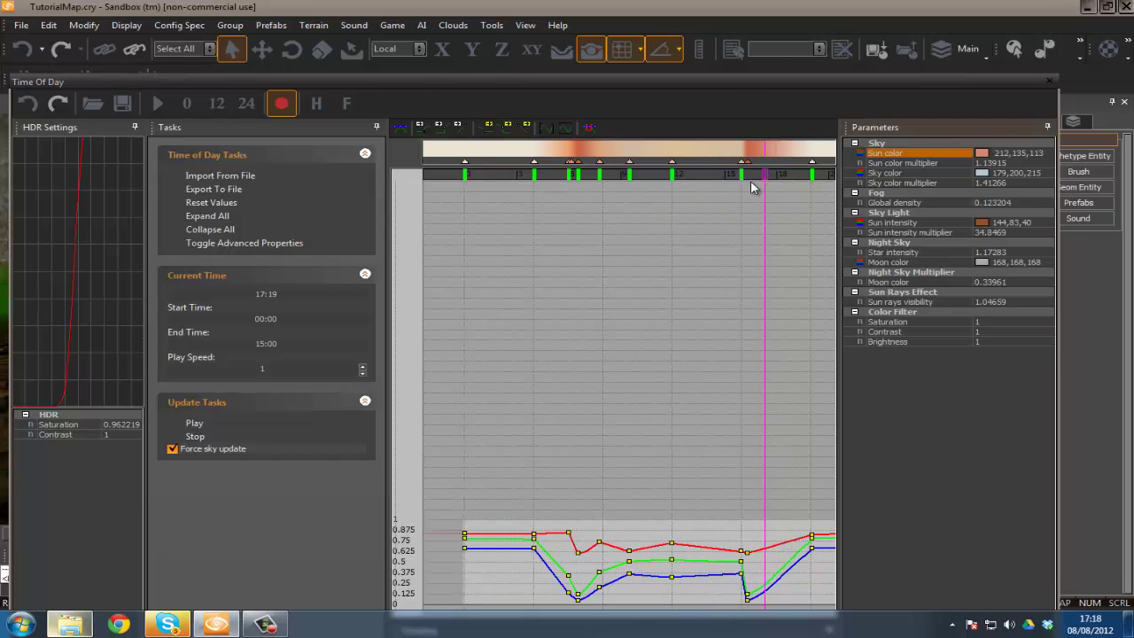
key("ctrl+z")
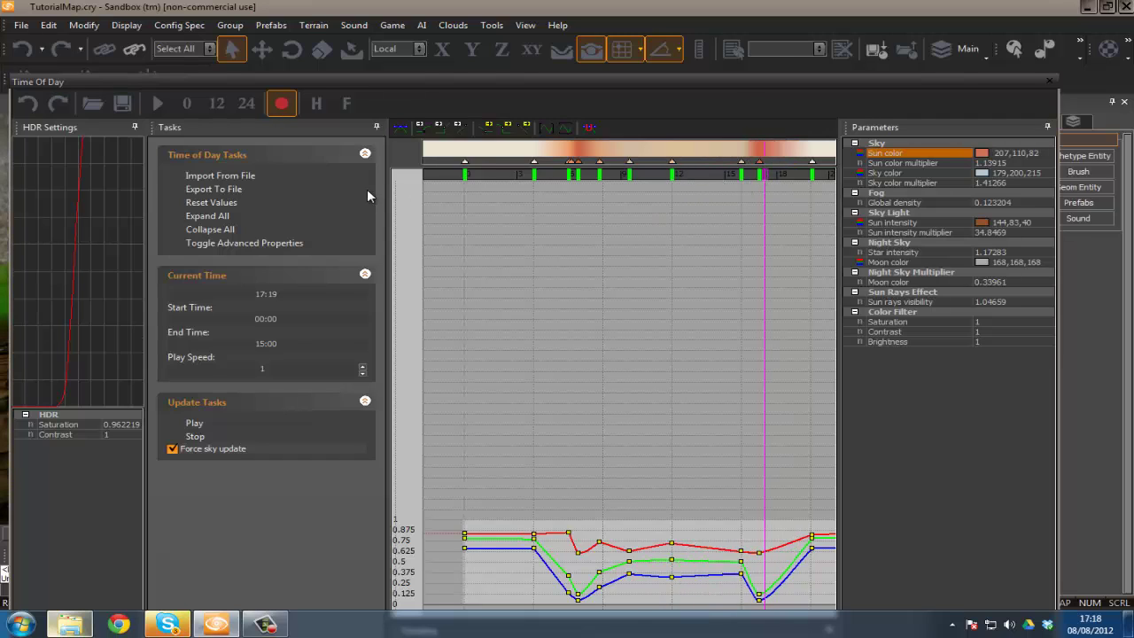
Move the current time to 00:11 and set the sun color there to bright red (200,19,4).
left_click(470, 177)
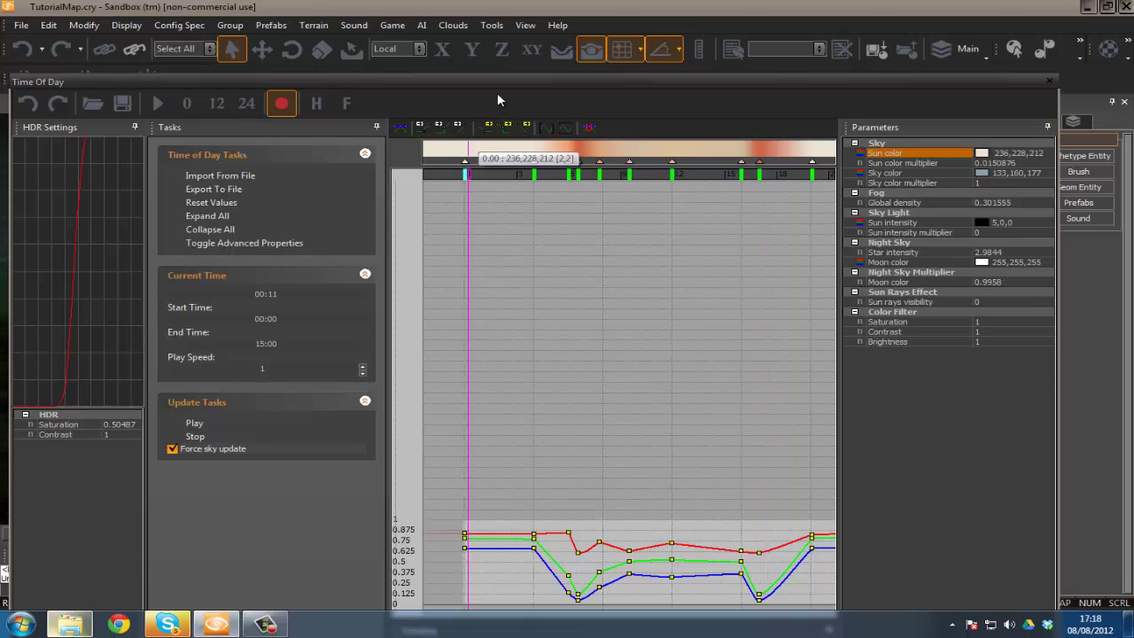
left_click_drag(515, 86, 673, 157)
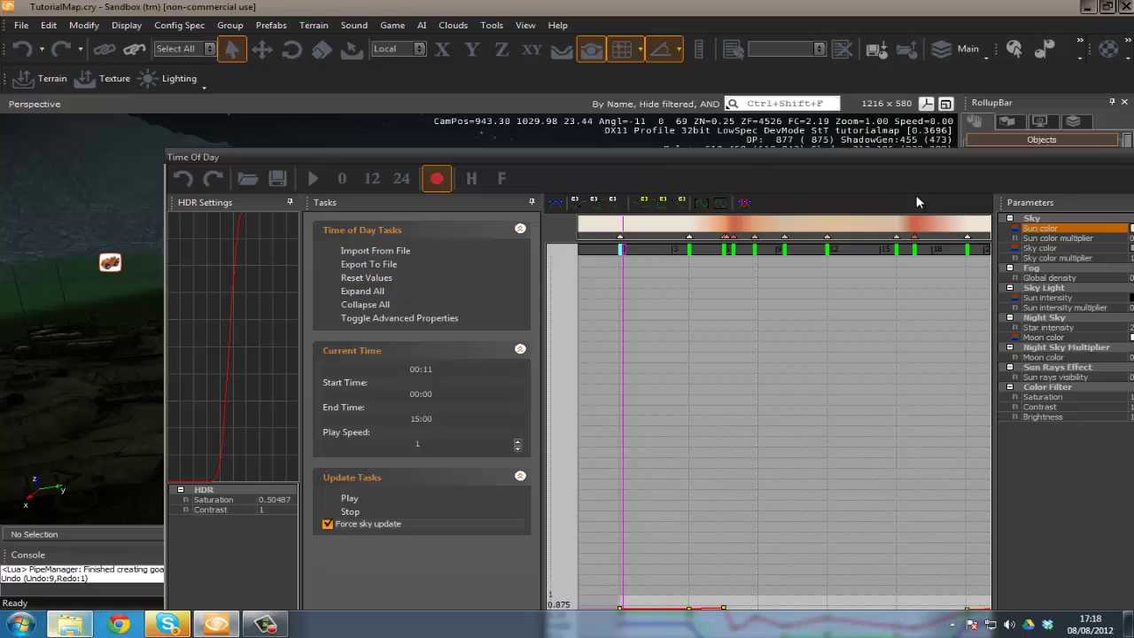
left_click(1130, 228)
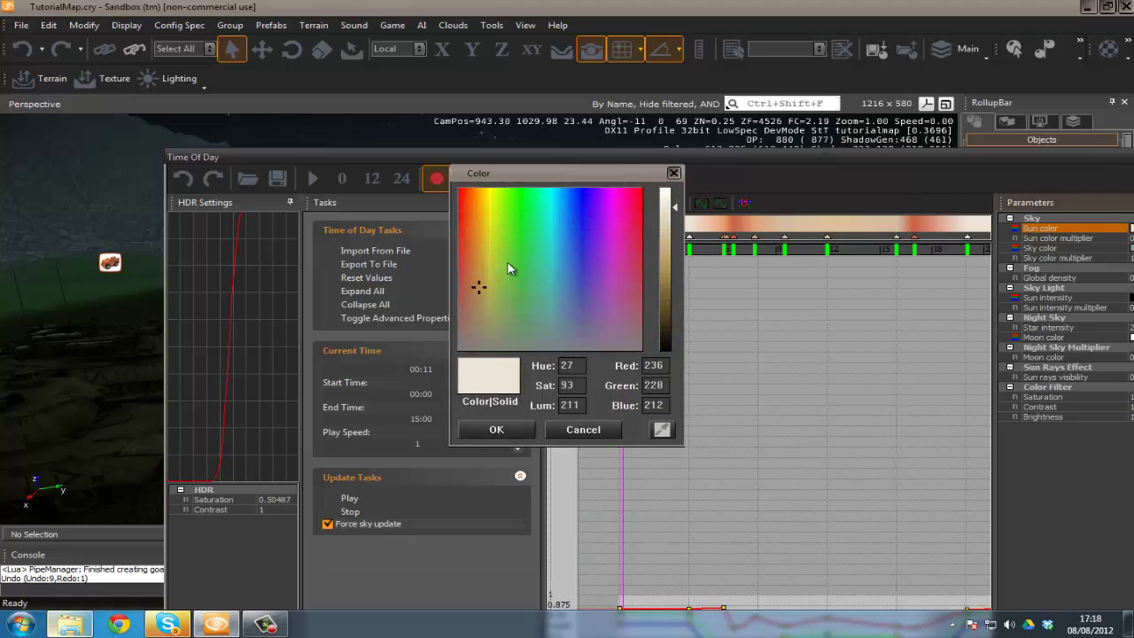
left_click(462, 193)
left_click(665, 285)
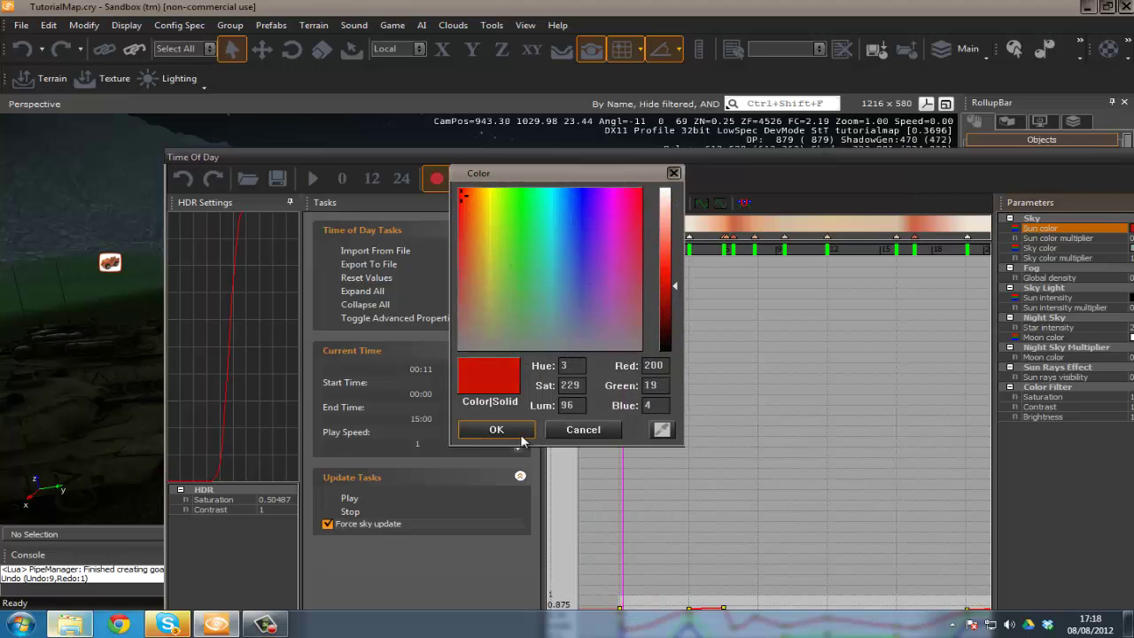
left_click(496, 430)
Return the current time to 00:00 and set the sun color there to dark red (123,2,2).
left_click_drag(628, 254, 620, 253)
left_click(343, 180)
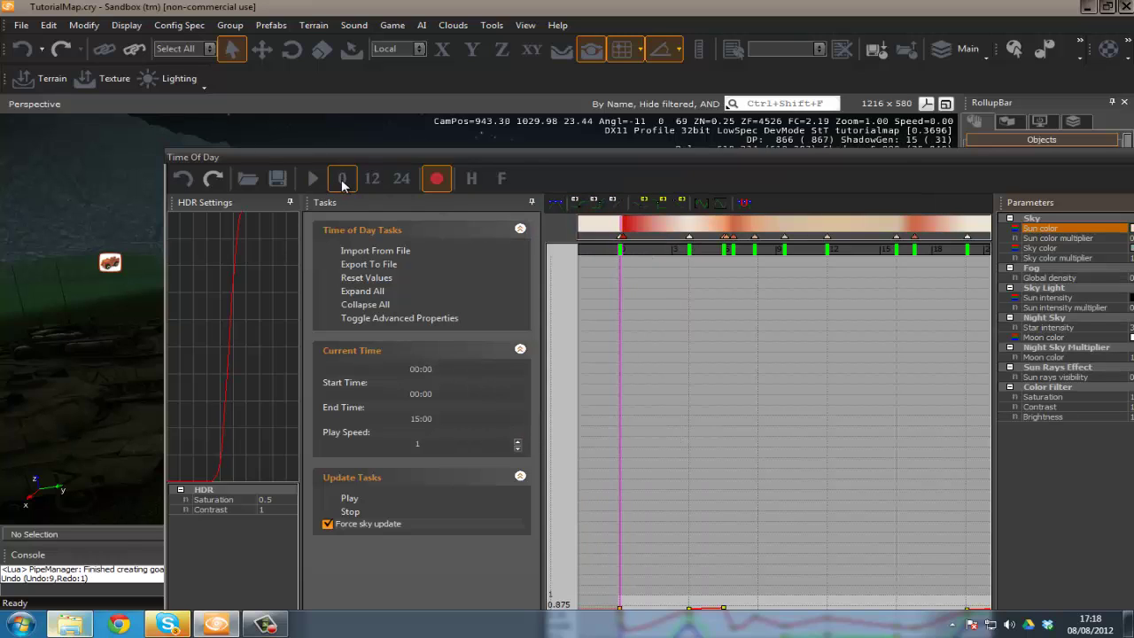
left_click_drag(961, 159, 899, 183)
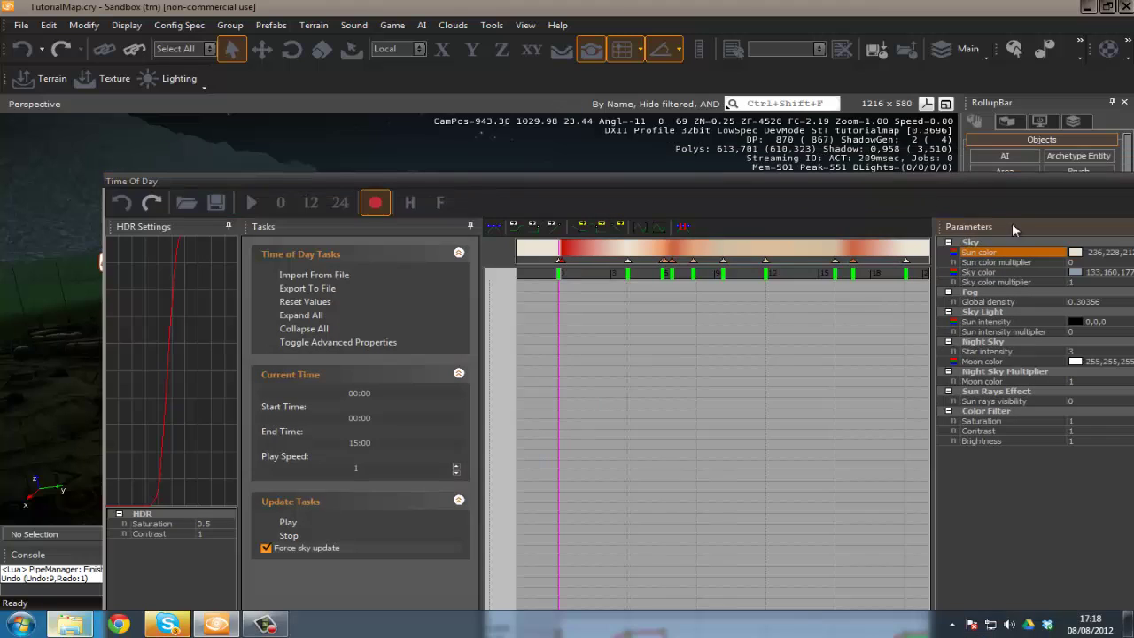
left_click(1073, 254)
left_click(459, 196)
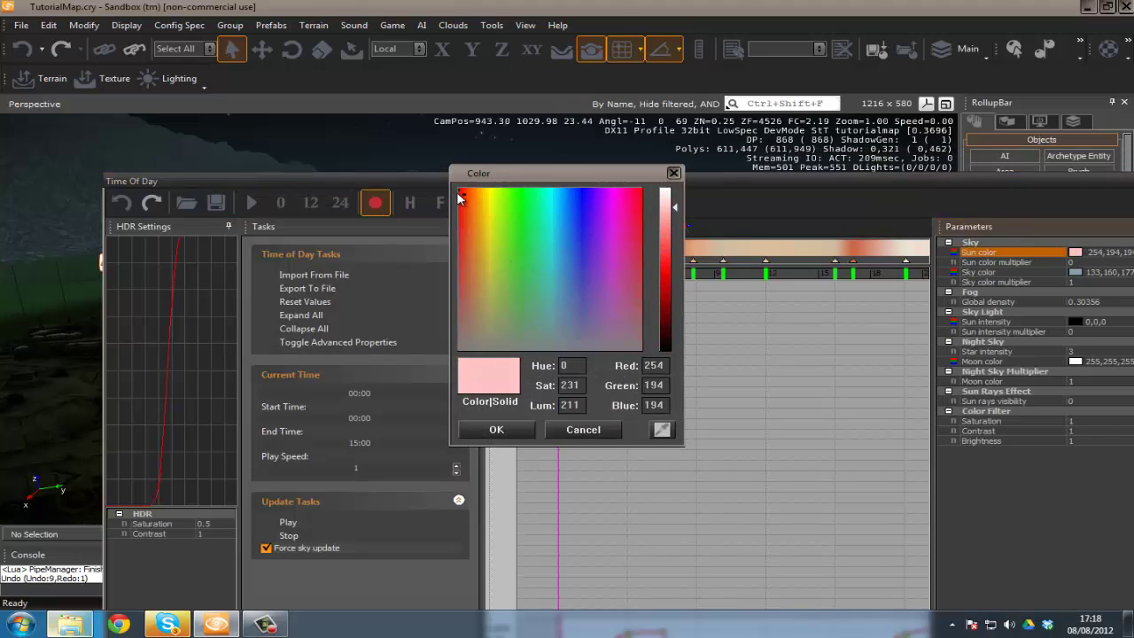
left_click_drag(676, 268, 676, 312)
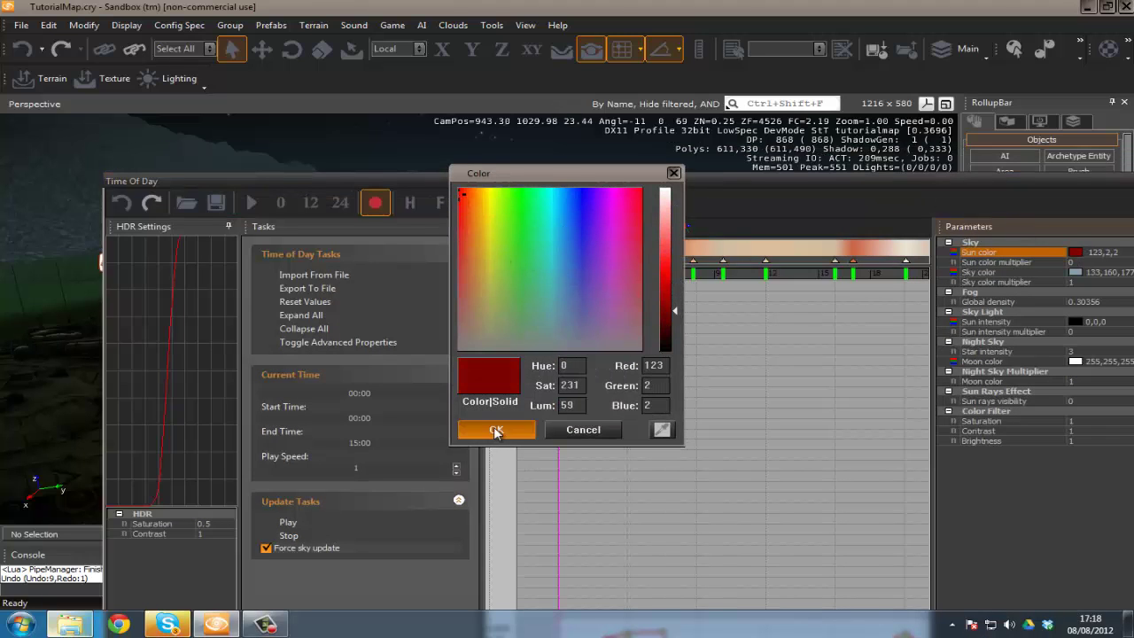
left_click(496, 430)
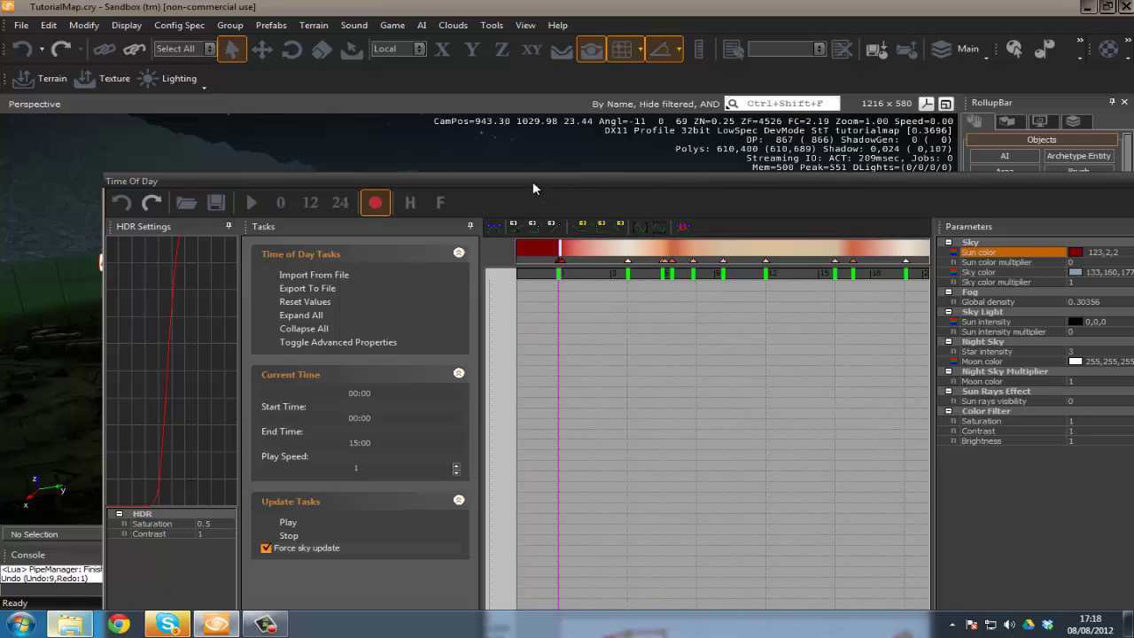
Set the sun color multiplier at 00:00 to 15 and view the lighting on the tanks.
left_click_drag(532, 181, 501, 201)
left_click(1056, 283)
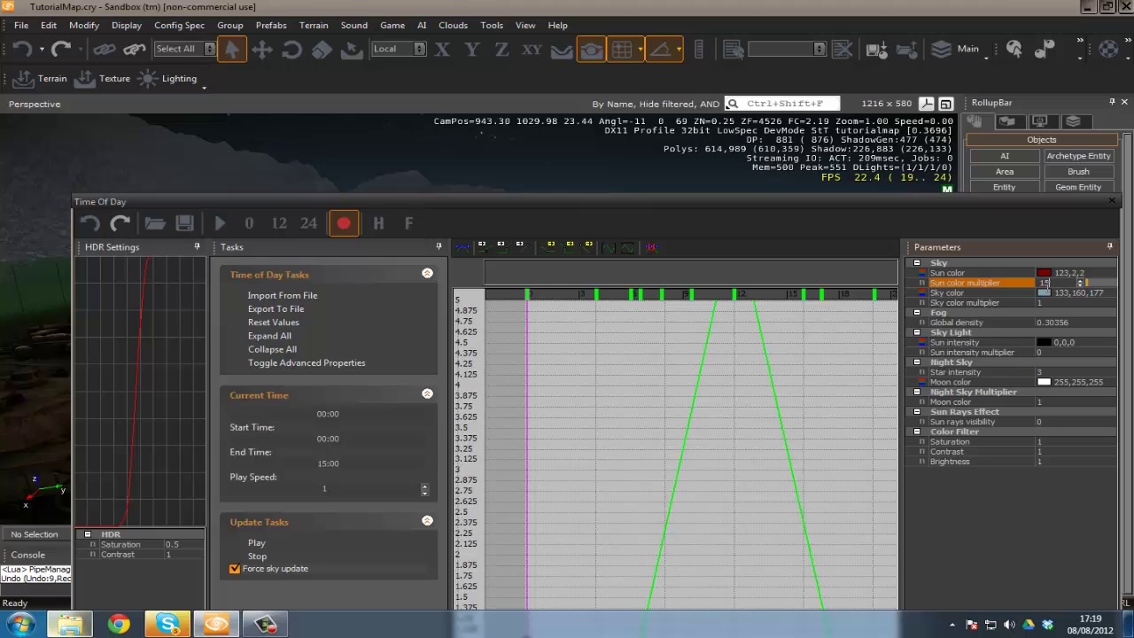
key("Return")
left_click_drag(416, 202, 614, 189)
right_click_drag(119, 337, 157, 333)
key("s")
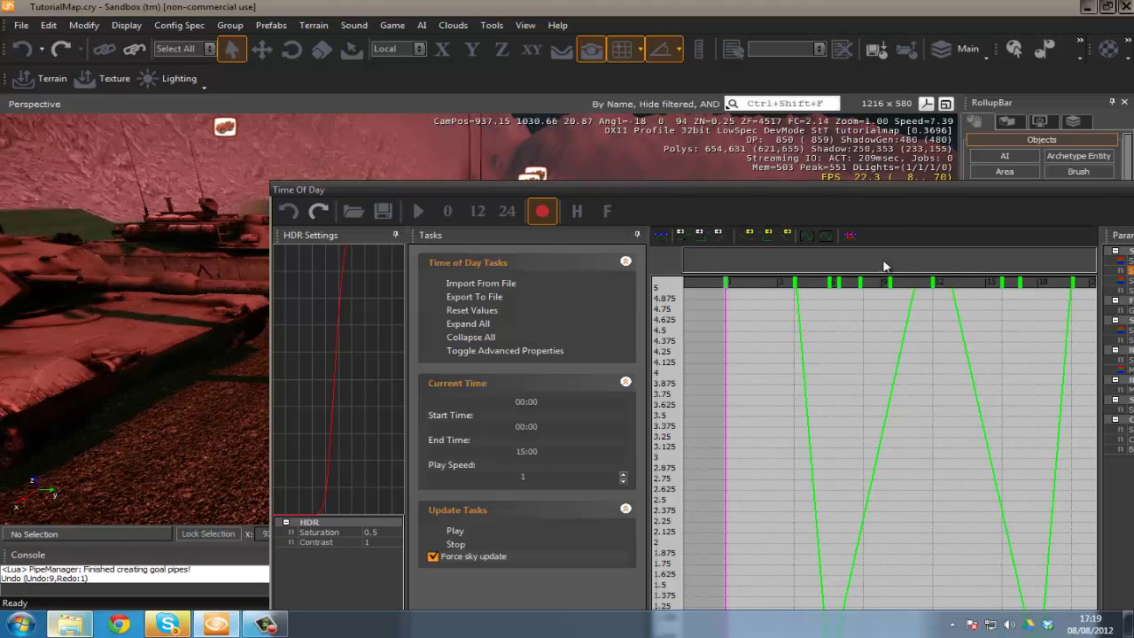
Set the sun color multiplier at 00:00 back to 0.
left_click_drag(889, 189, 396, 271)
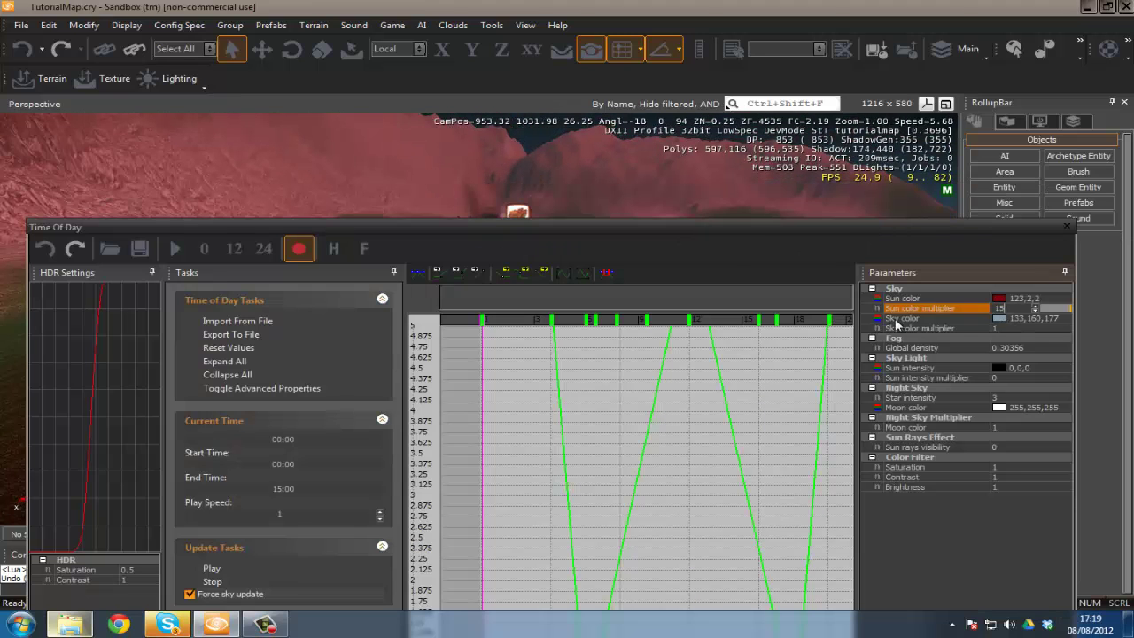
type("0")
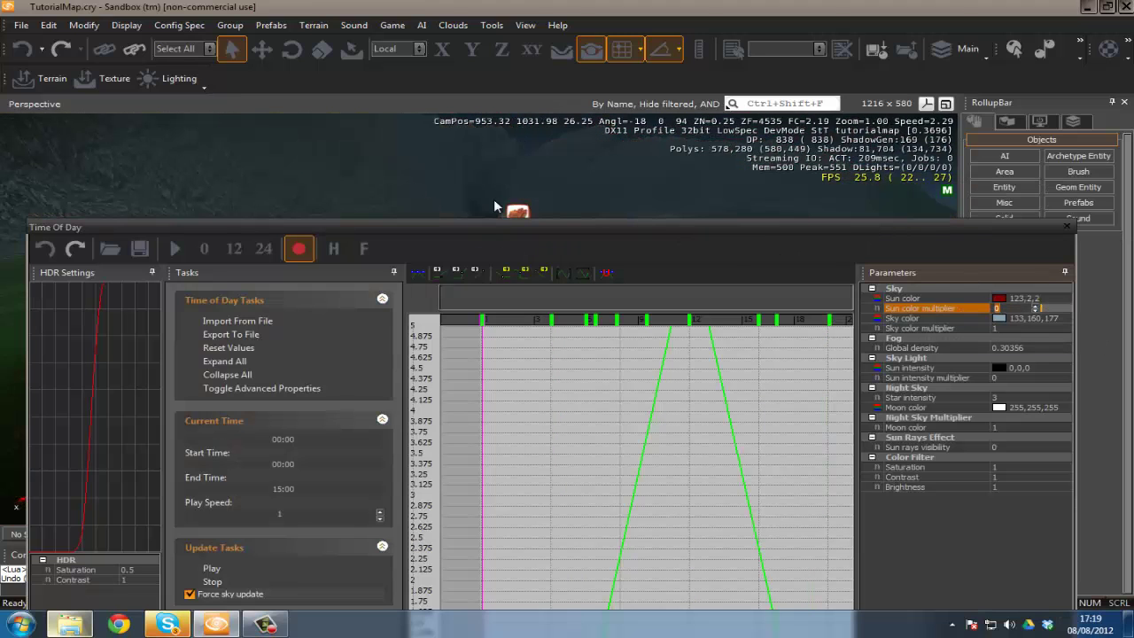
left_click_drag(487, 229, 502, 193)
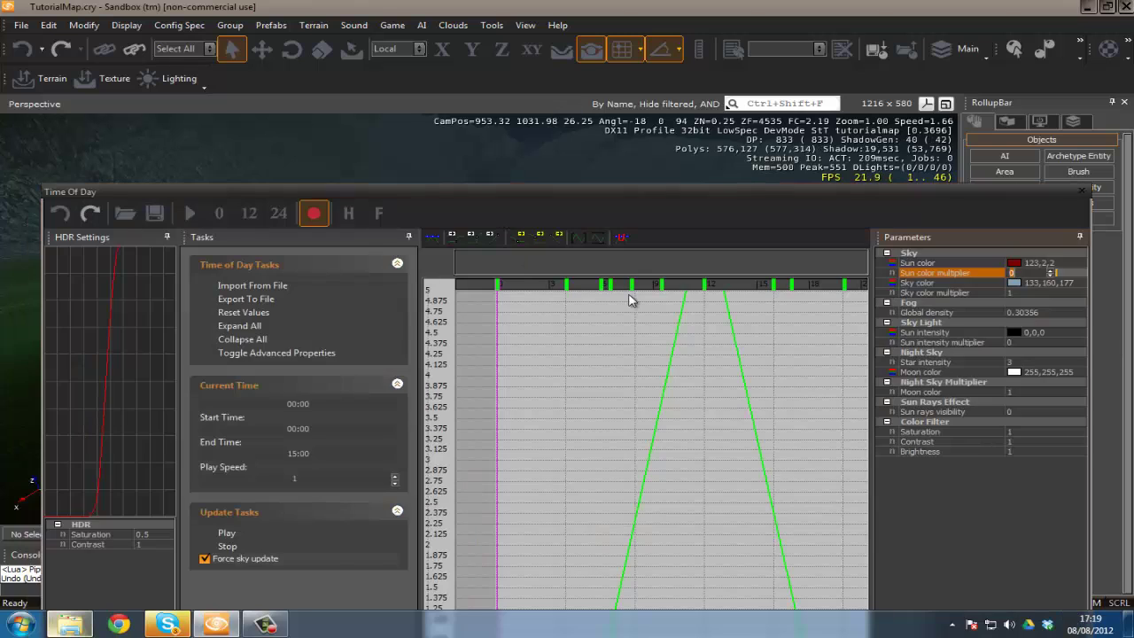
Move the current time to 12:00 and set the sun color there to light red (255,119,119).
left_click(699, 286)
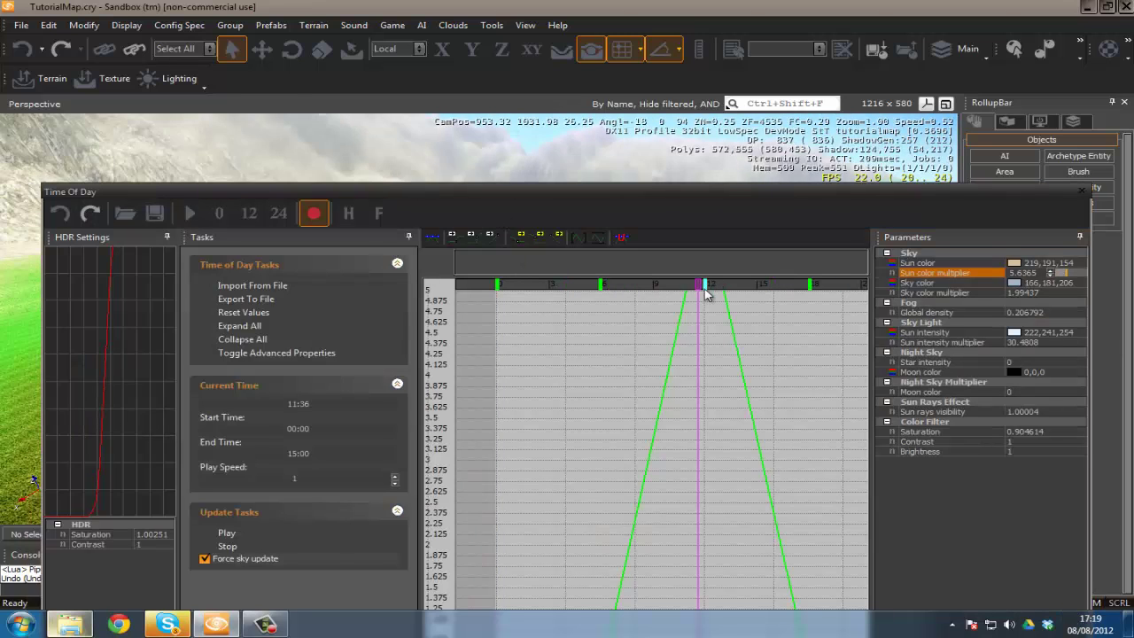
left_click(705, 286)
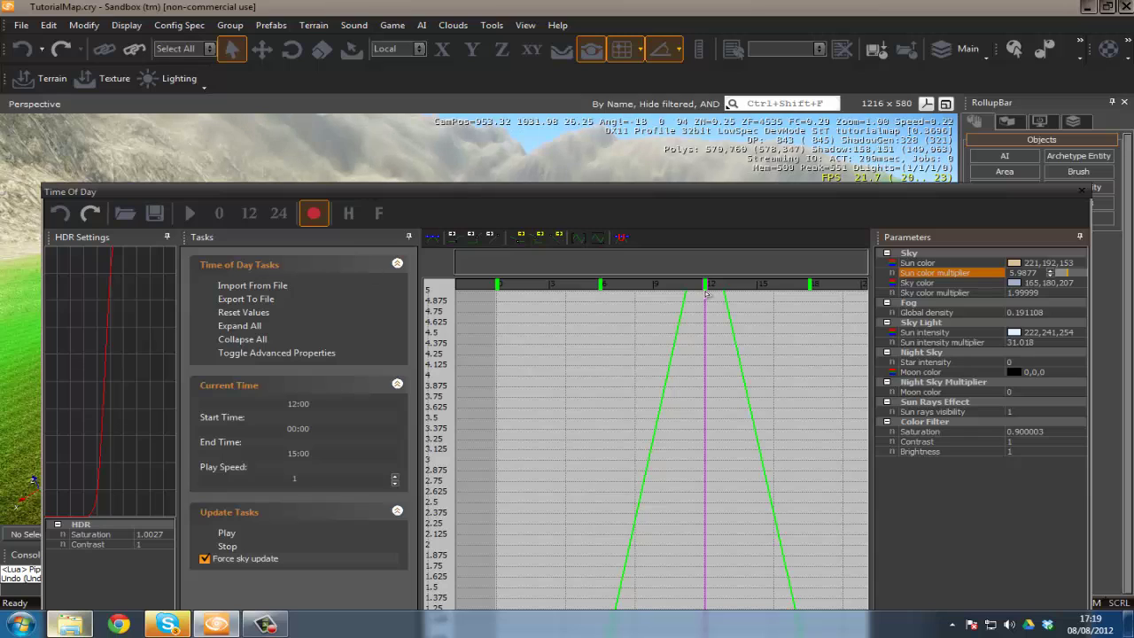
left_click(1012, 266)
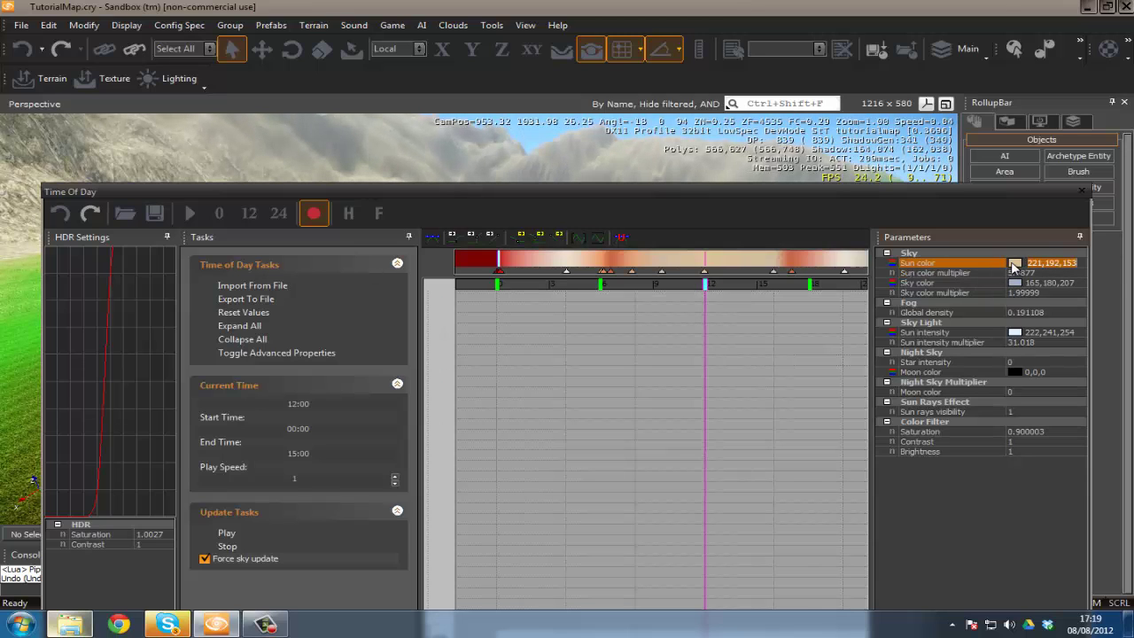
left_click(1011, 266)
left_click_drag(512, 279, 460, 194)
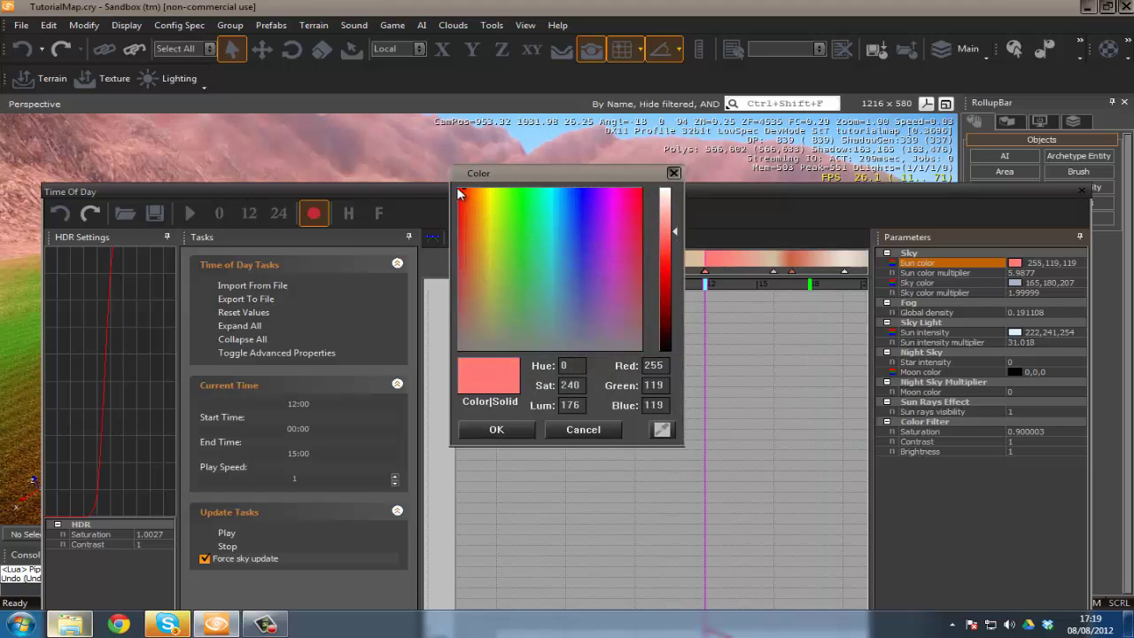
left_click(492, 430)
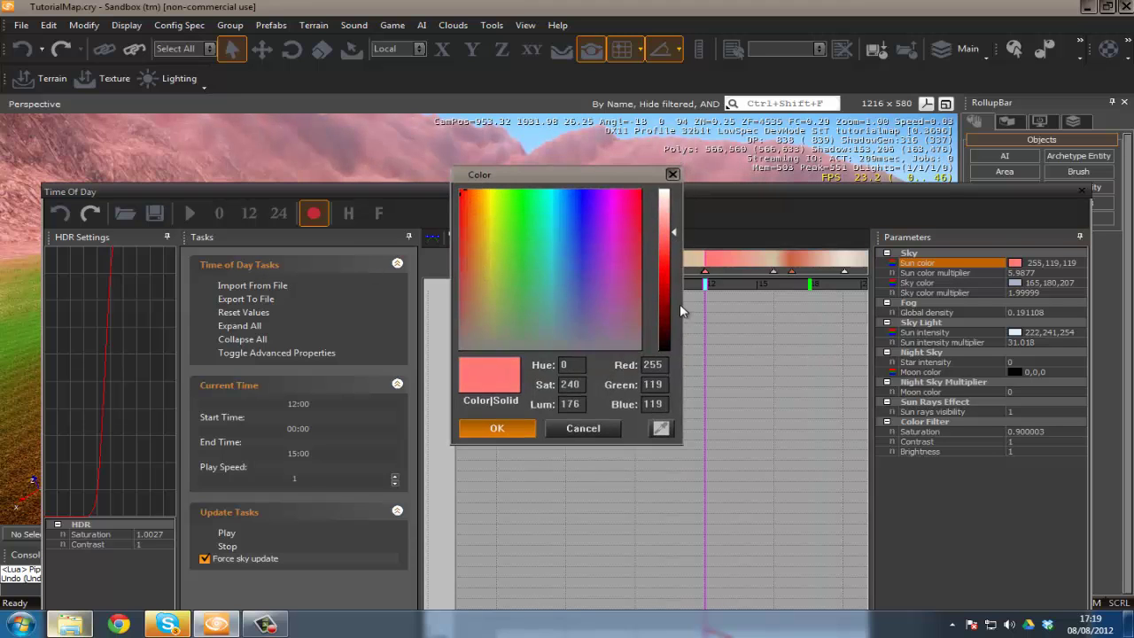
Move the current time to 18:09 and set the sun color there to dark purple (105,37,99).
left_click(812, 286)
left_click(1018, 264)
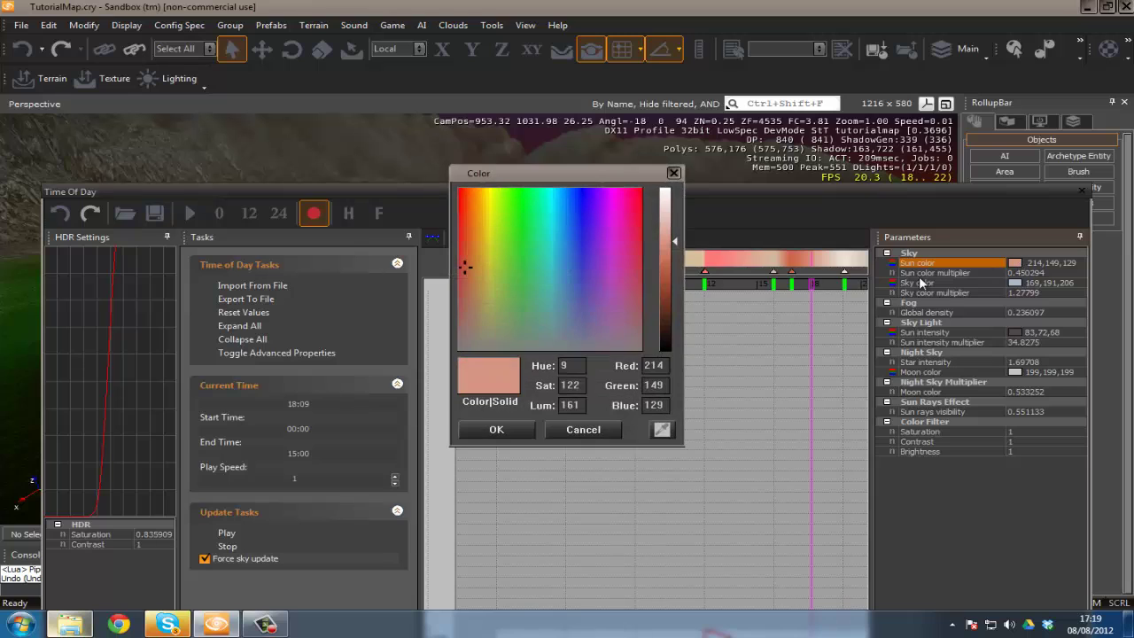
left_click_drag(567, 273, 547, 188)
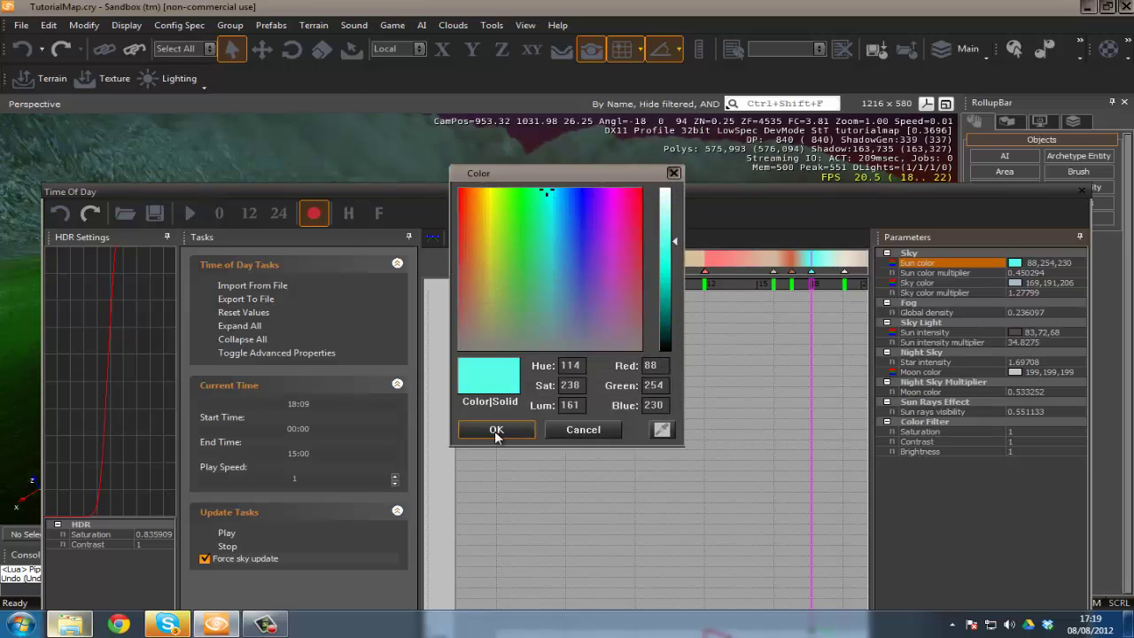
left_click_drag(526, 326, 673, 304)
key("Return")
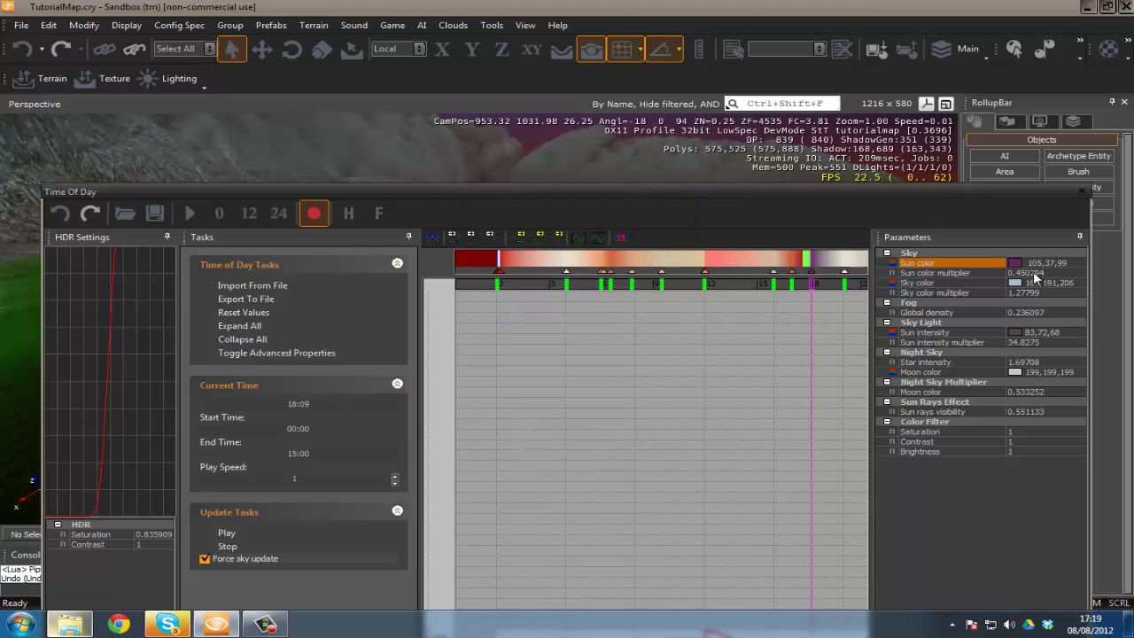
Set the sun color multiplier at 18:09 to 16, and move that timeline key back to the start of the day.
left_click(1034, 274)
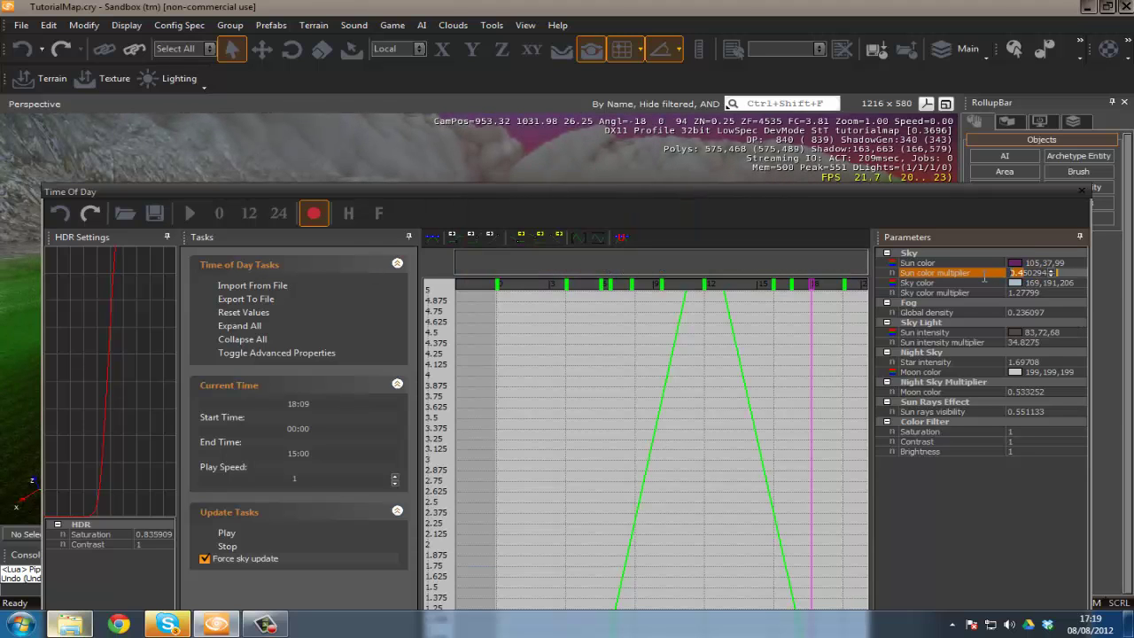
type("16")
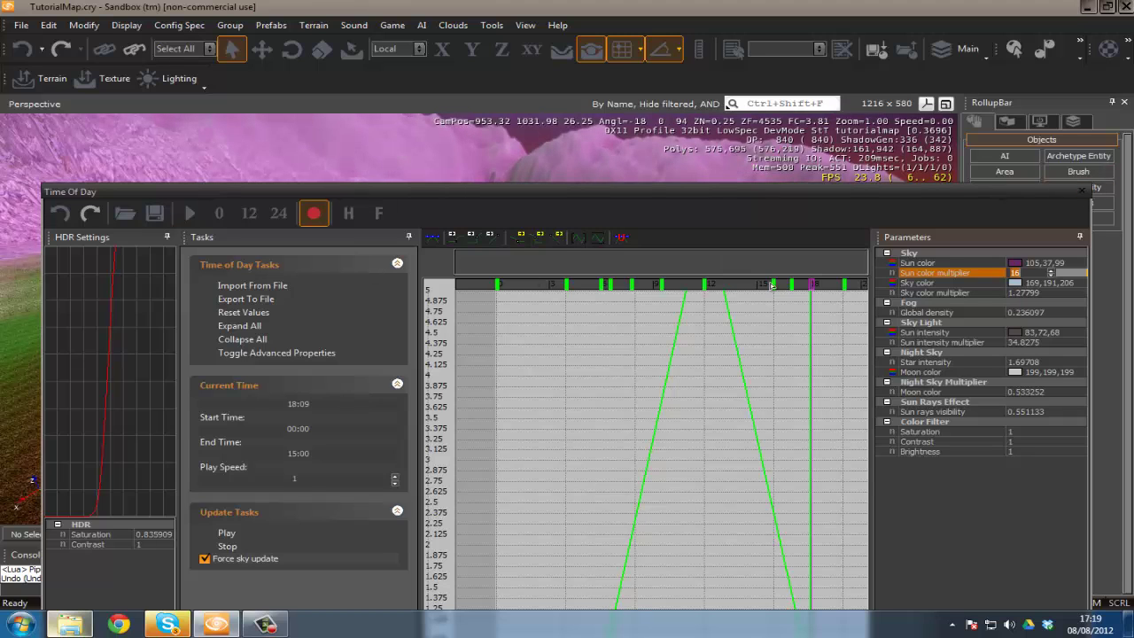
left_click_drag(810, 286, 452, 278)
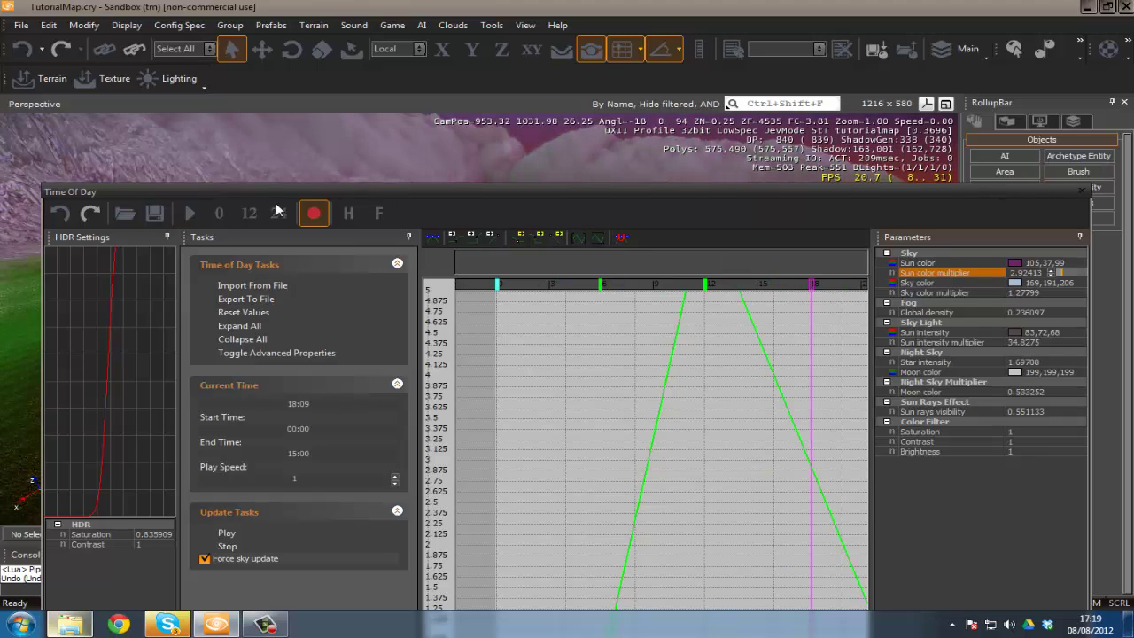
Play the day cycle while viewing the tanks, stop the playback, and set the end time to 23:59.
left_click(187, 212)
left_click_drag(188, 195, 596, 249)
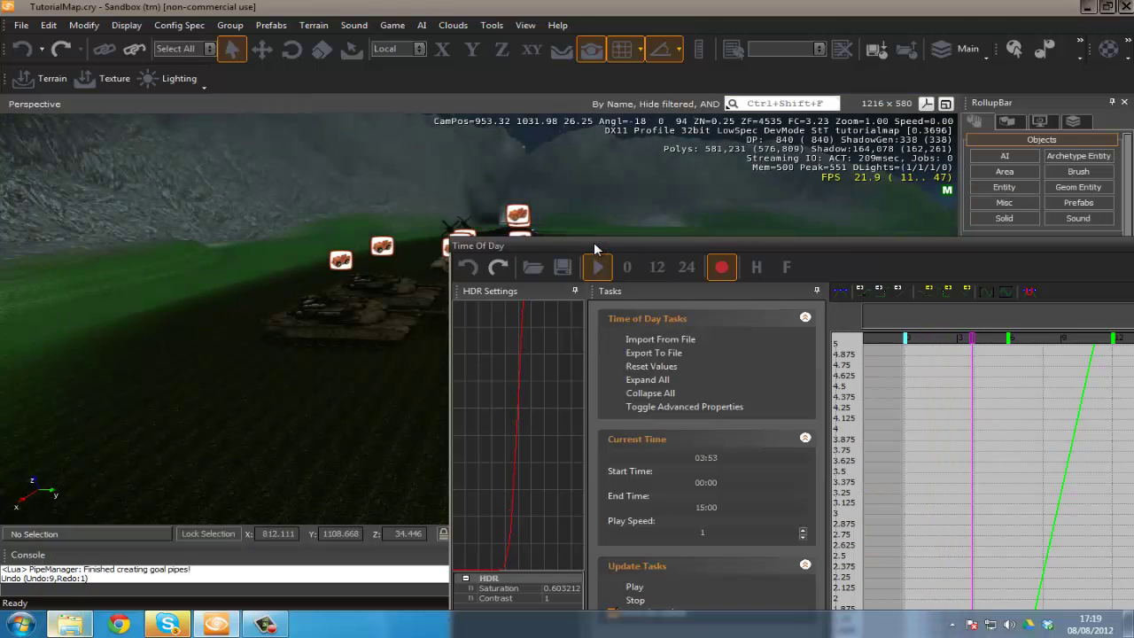
mouse_move(215, 351)
right_mouse_down()
mouse_move(200, 351)
mouse_move(230, 349)
mouse_move(180, 350)
mouse_move(218, 350)
mouse_move(201, 351)
right_mouse_up()
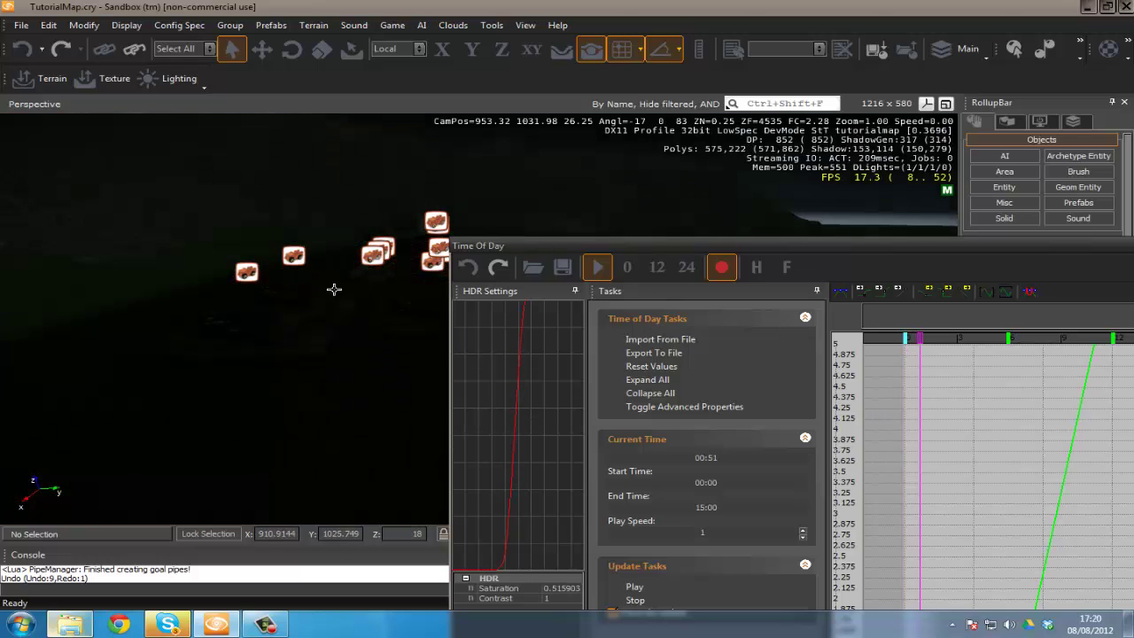
right_click_drag(331, 288, 339, 293)
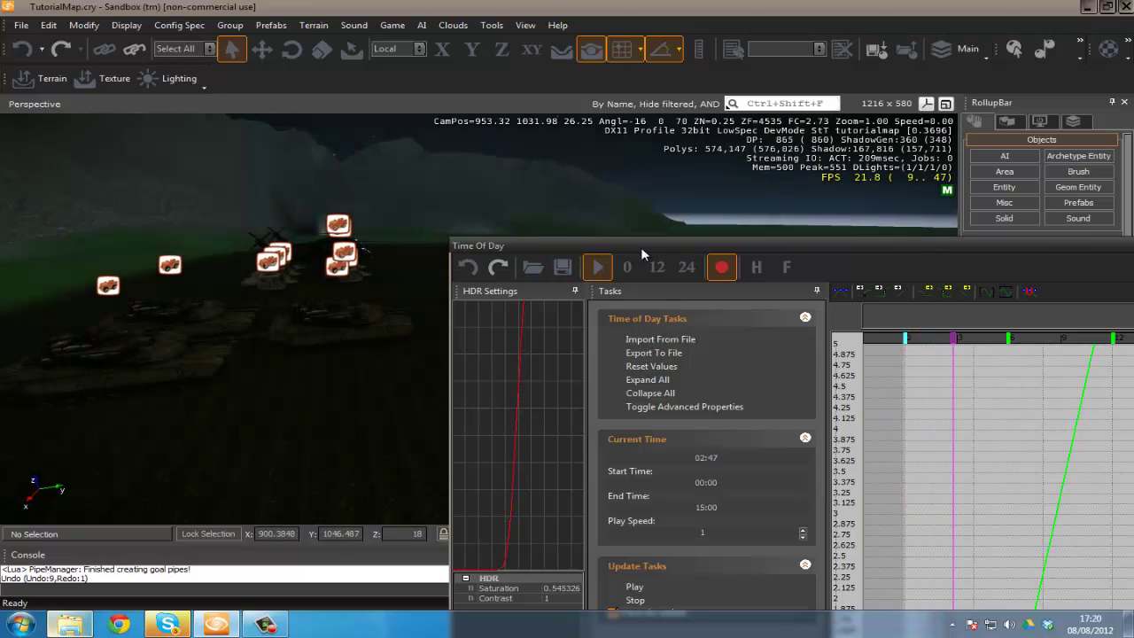
left_click(591, 271)
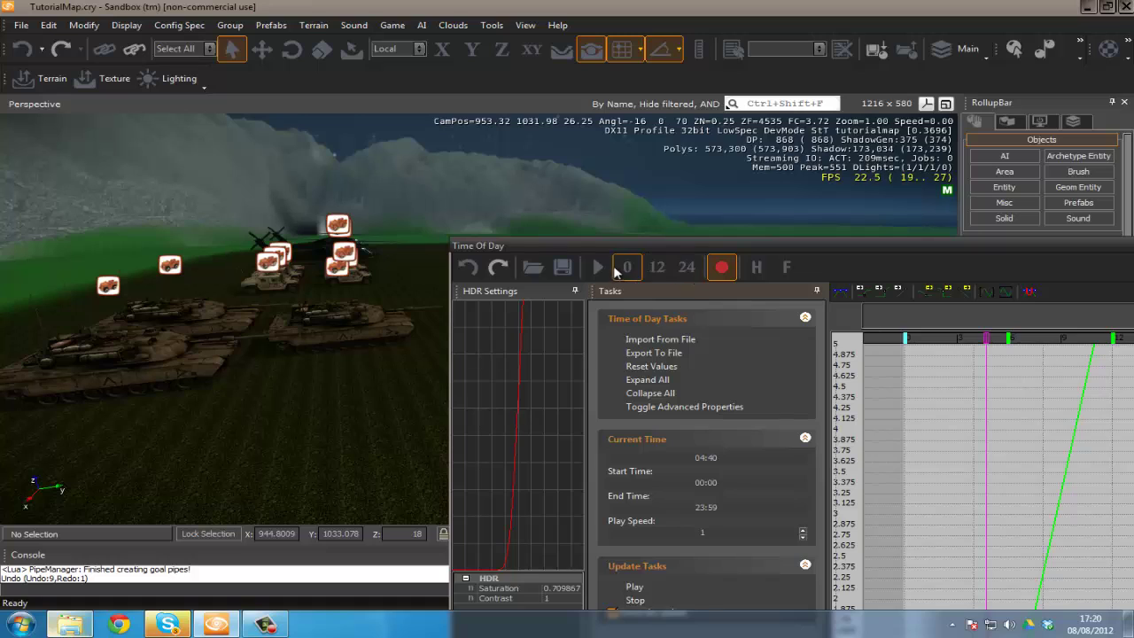
Play the day cycle again to check the midday and evening sun colors, and stop at 19:35.
left_click(598, 267)
left_click_drag(885, 247, 536, 320)
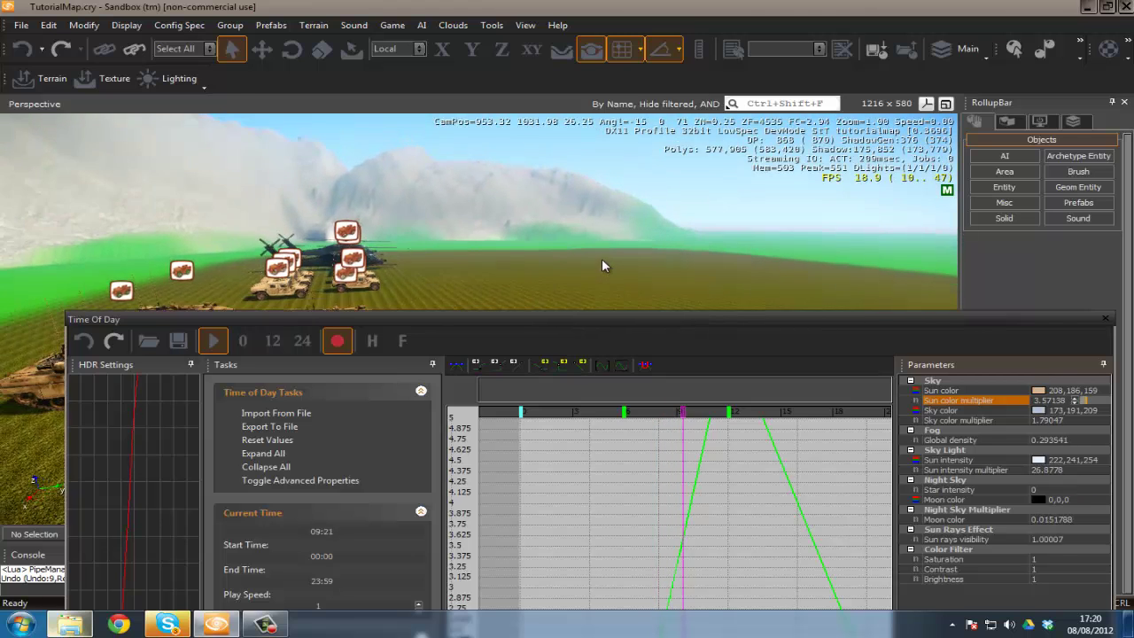
right_click_drag(602, 259, 605, 263)
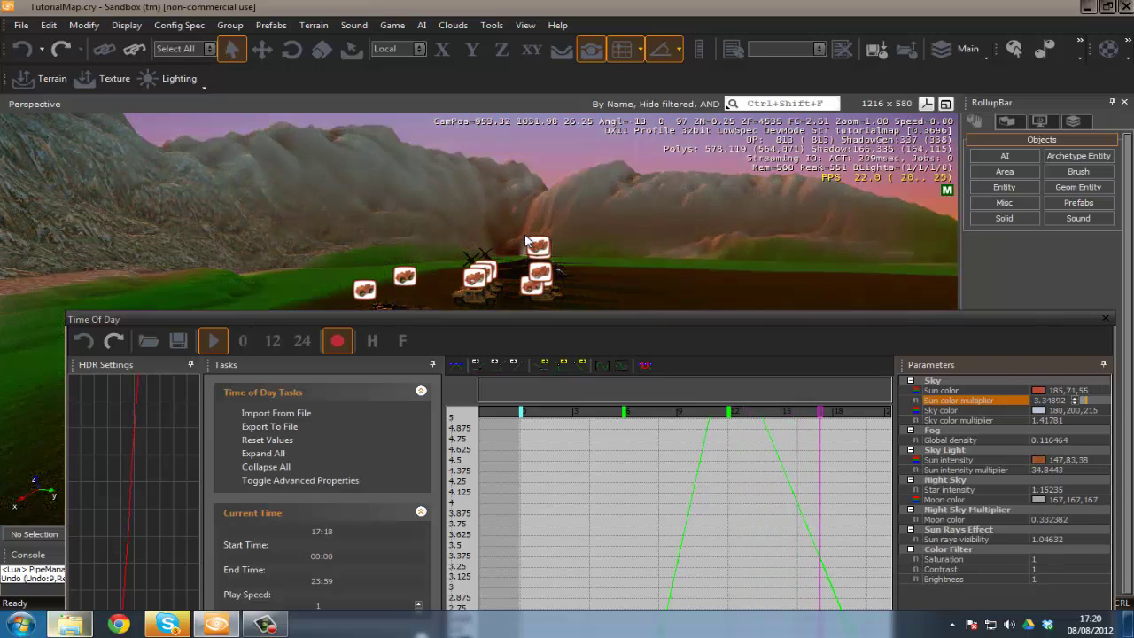
left_click(213, 341)
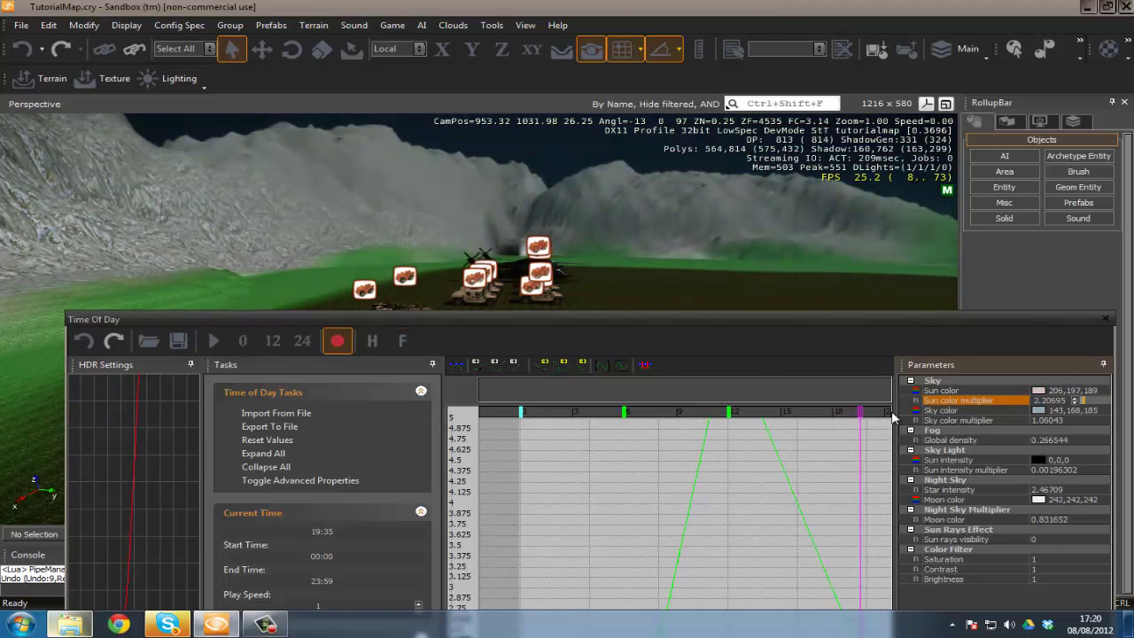
Move the current time to 12:03 and set the fog's global density there to 50.
left_click(959, 441)
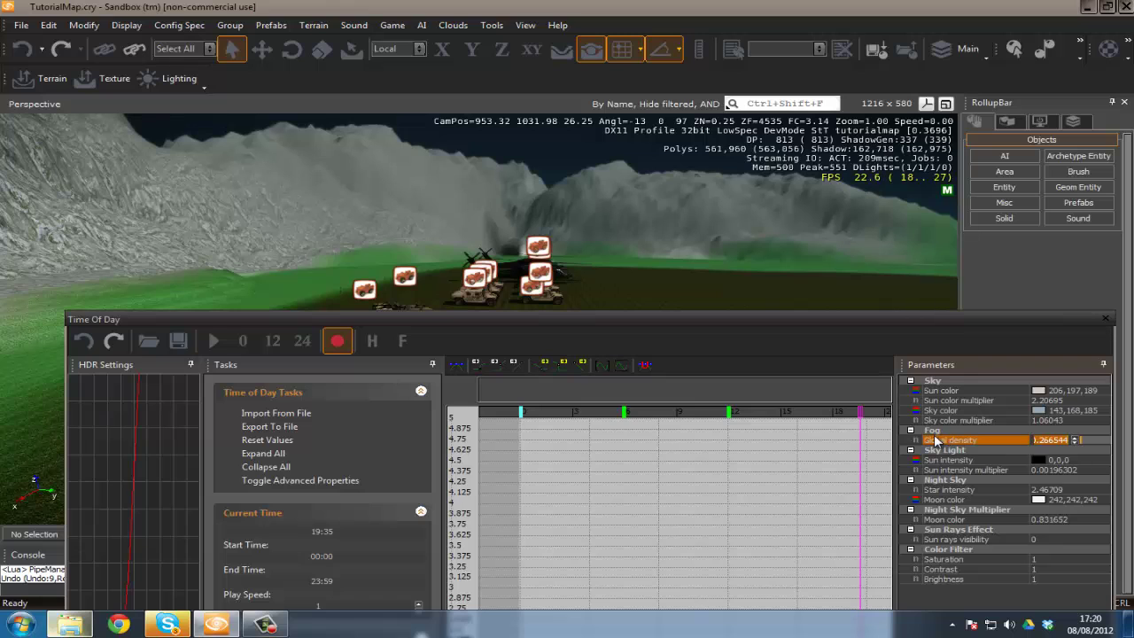
right_click_drag(730, 250, 517, 288)
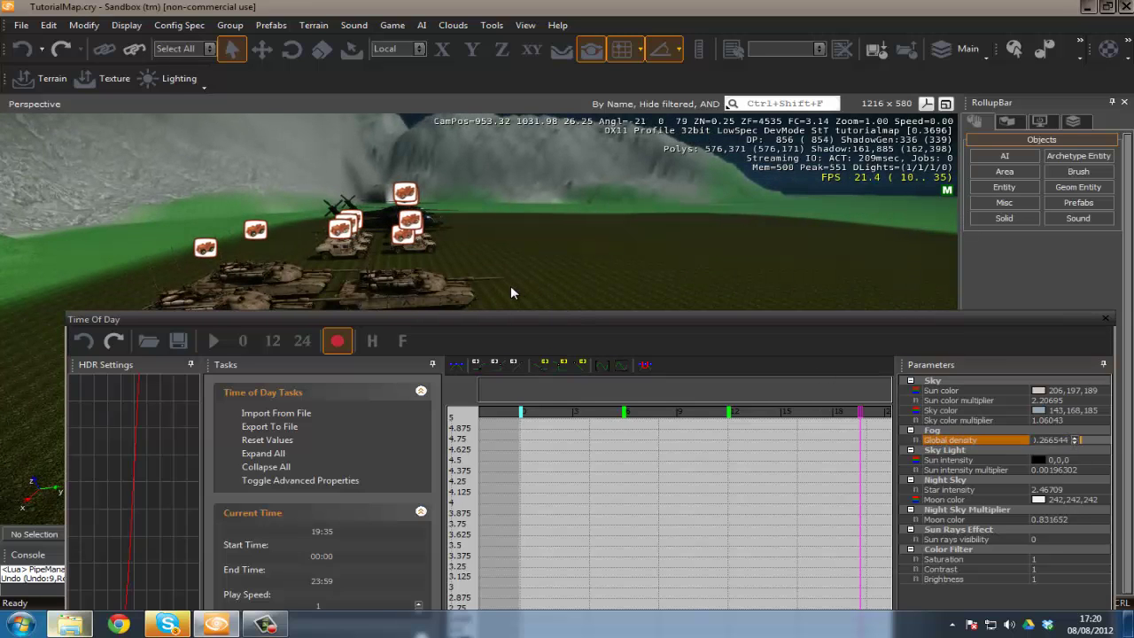
left_click(730, 414)
left_click(728, 415)
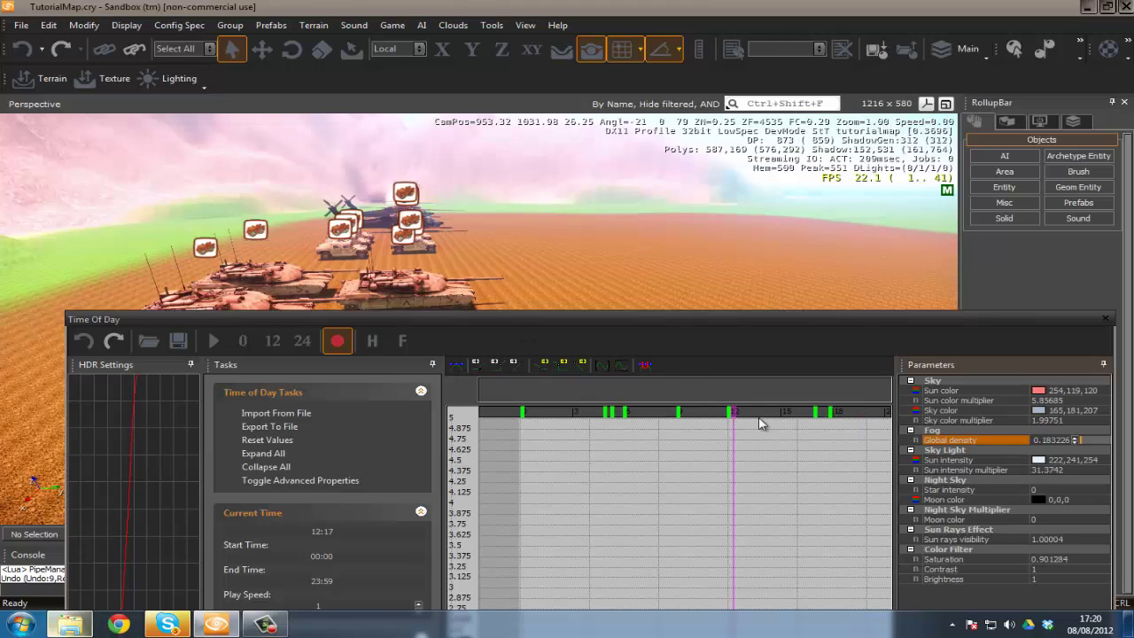
left_click_drag(728, 416, 731, 416)
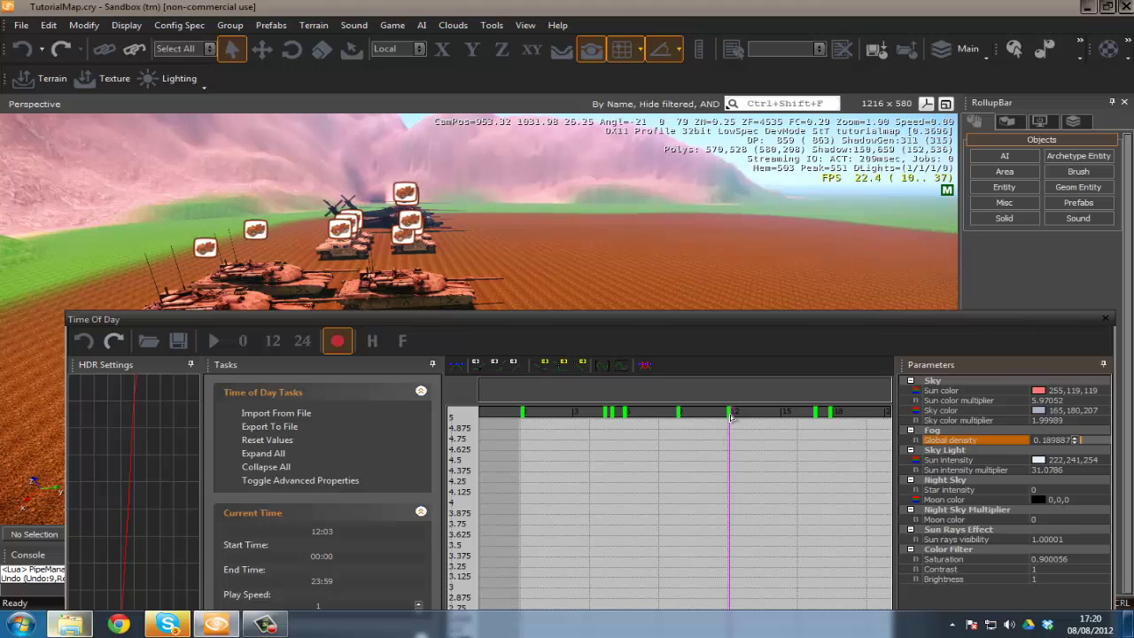
key("w")
right_click_drag(681, 248, 680, 246)
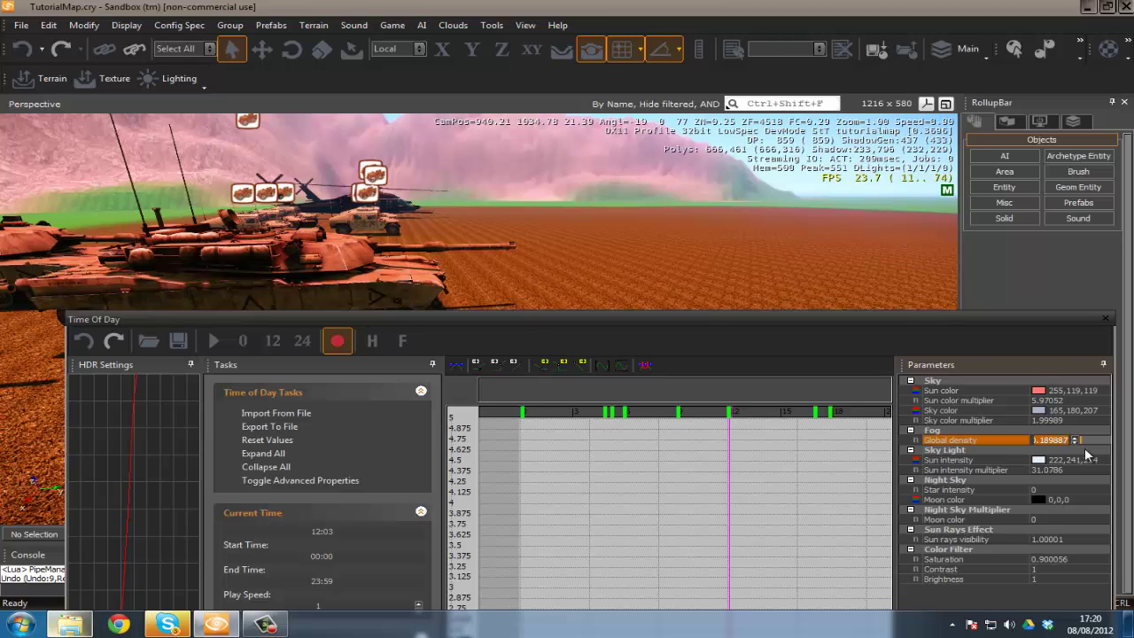
type("50")
key("Return")
Set the sun color at 12:03 to pale greyish yellow (198,200,174).
left_click(1040, 393)
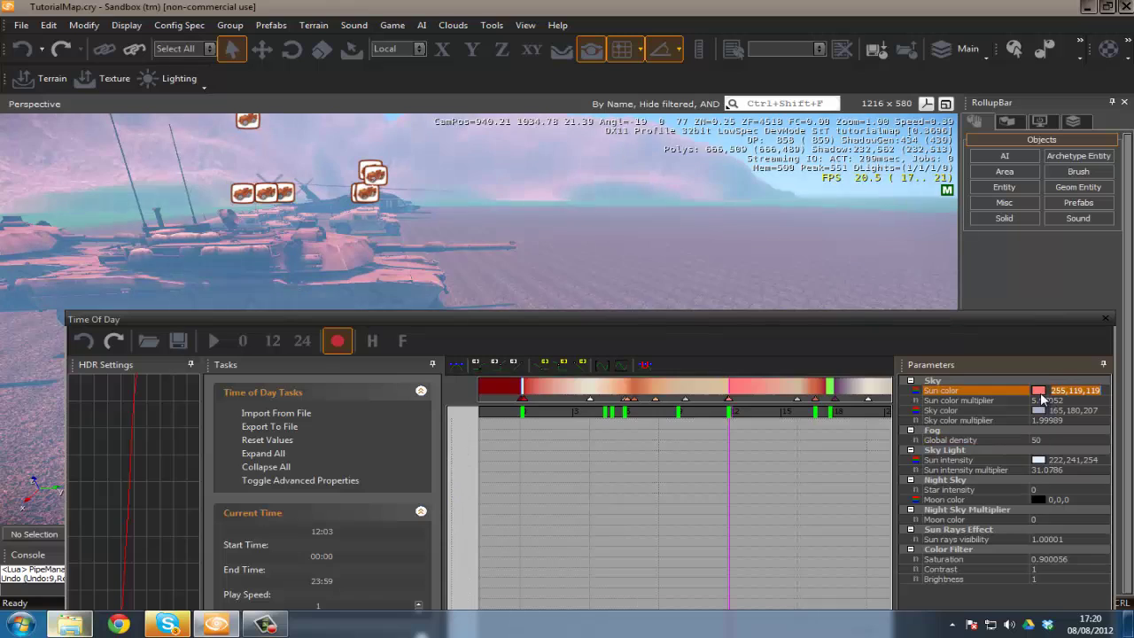
left_click(1040, 393)
left_click_drag(562, 287, 623, 263)
left_click(482, 434)
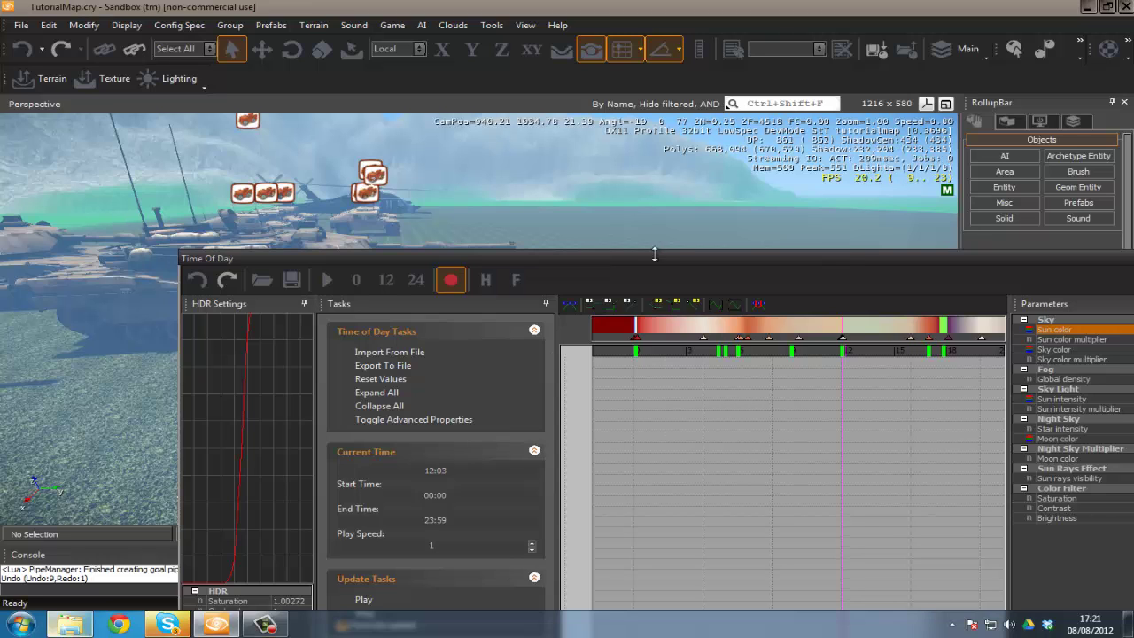
Inspect the fog around the tanks and set its global density at 12:03 to 100.
left_click_drag(654, 254, 556, 267)
left_click(1058, 386)
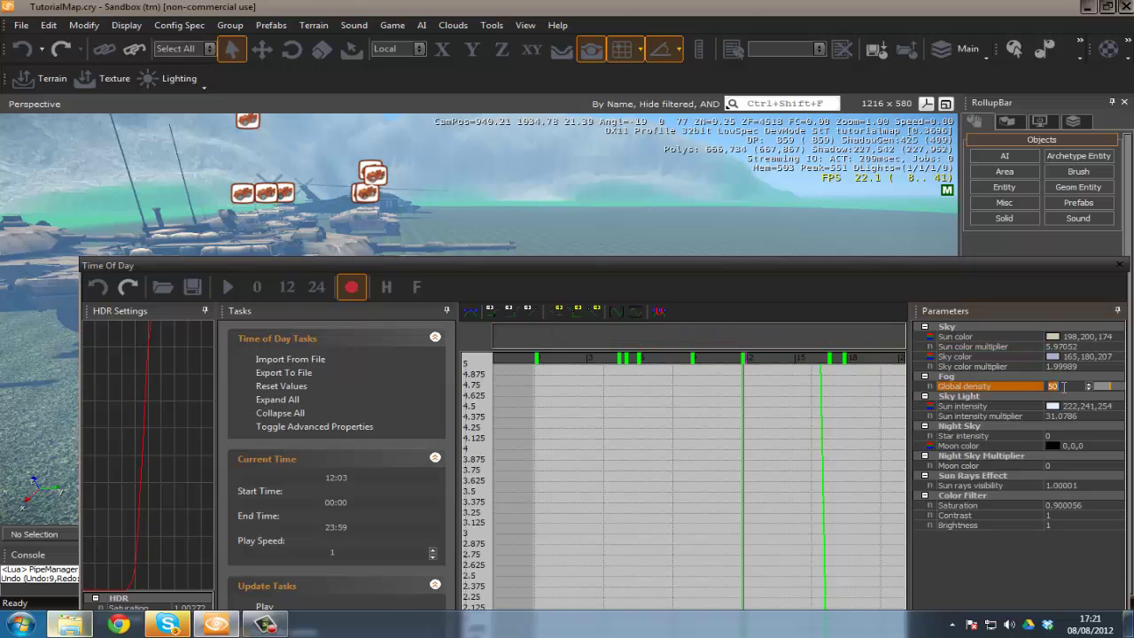
left_click_drag(506, 264, 742, 225)
key("s")
right_click_drag(176, 410, 175, 410)
key("w")
key("s")
left_click_drag(715, 222, 408, 237)
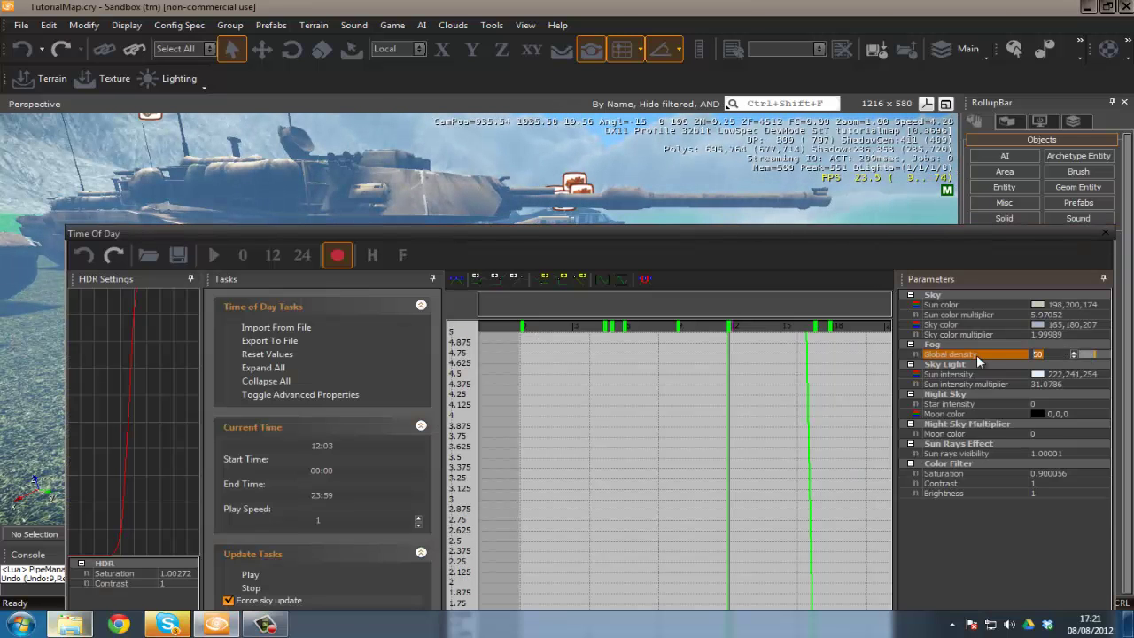
type("100")
key("Return")
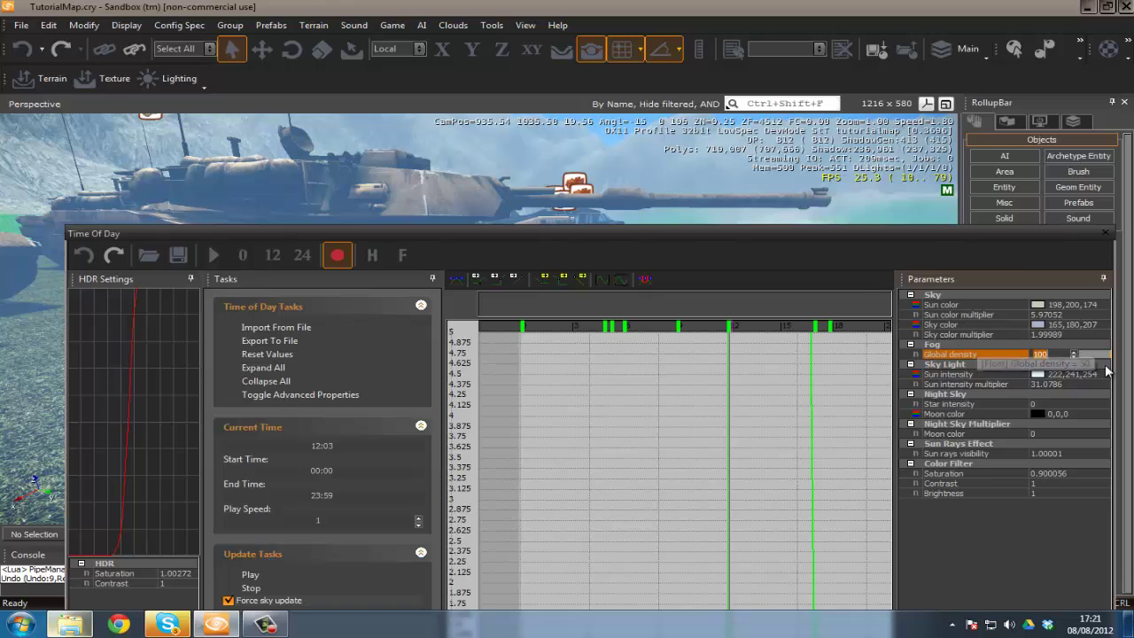
type("1")
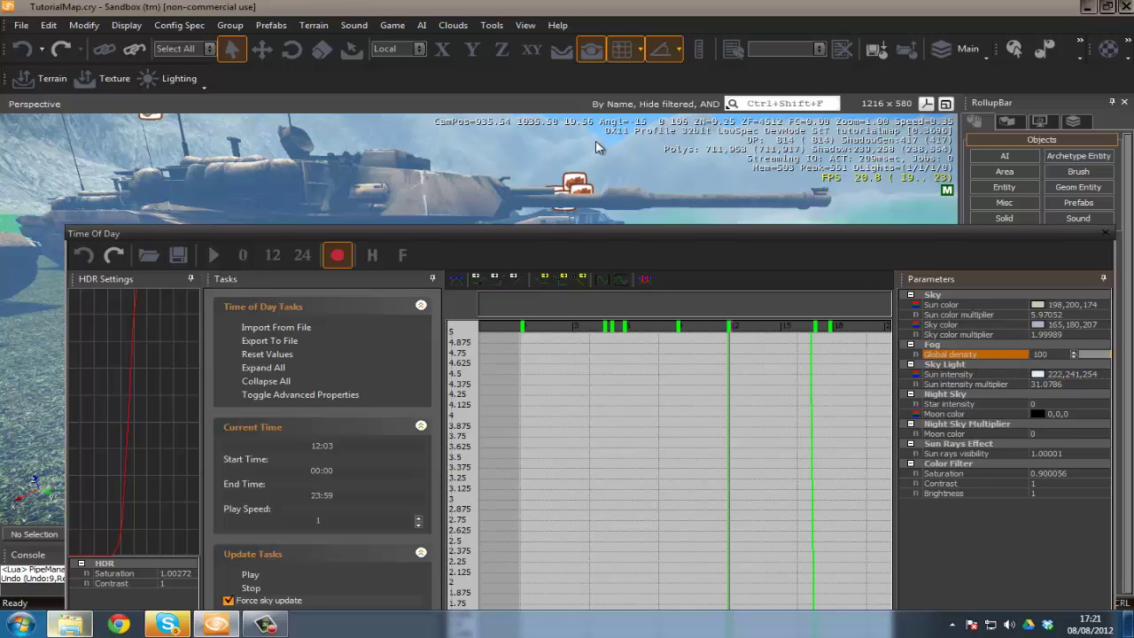
Uncover the viewport, enter game mode and walk toward the tanks to check the fog.
left_click_drag(1001, 238, 1133, 229)
right_click_drag(479, 258, 477, 283)
key("s")
key("ctrl+g")
key("w")
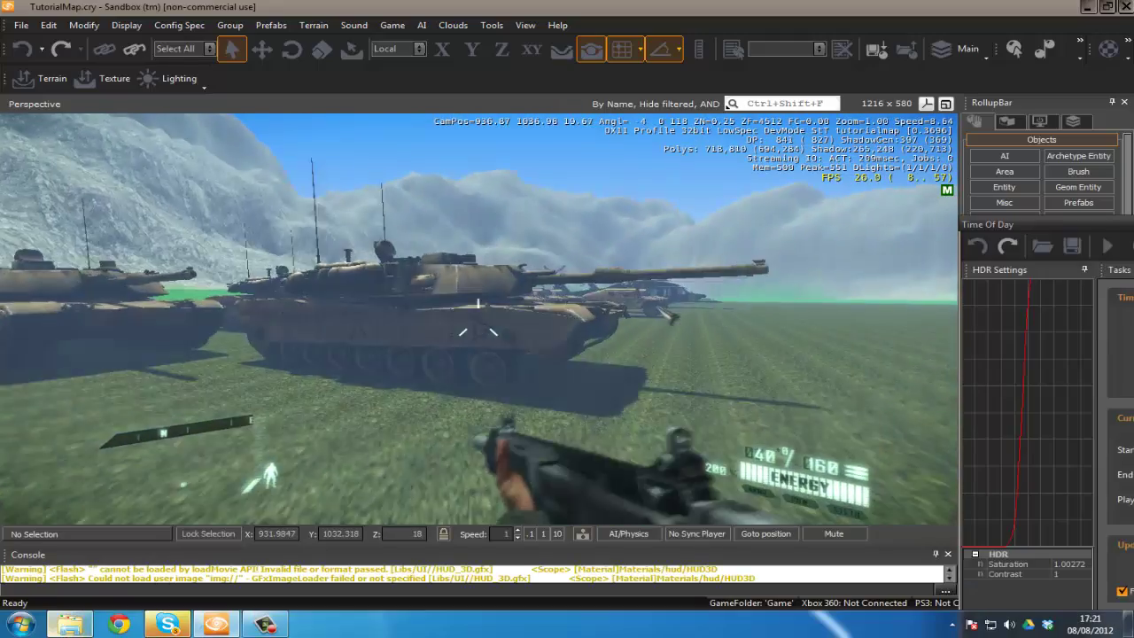
Board a tank in game mode, look at the surroundings from it, and return to the editor view.
key("f")
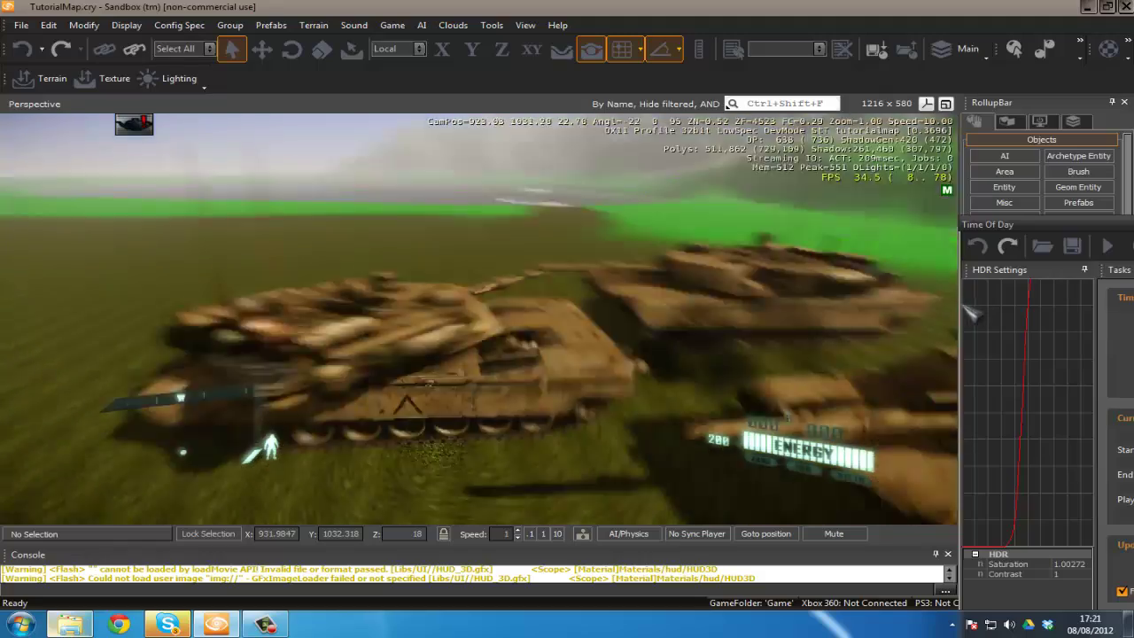
key("w")
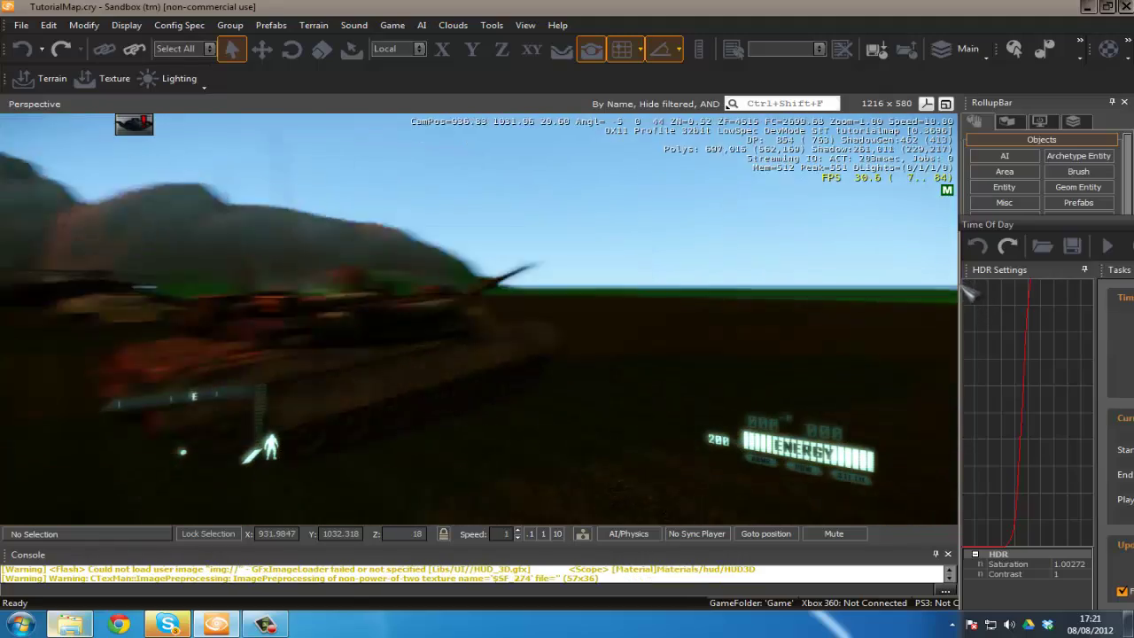
key("Escape")
right_click_drag(361, 288, 381, 306)
key("s")
Bring the Time Of Day editor over the viewport, select the sky color parameter and move the current time to 11:52.
left_click_drag(1125, 224, 356, 146)
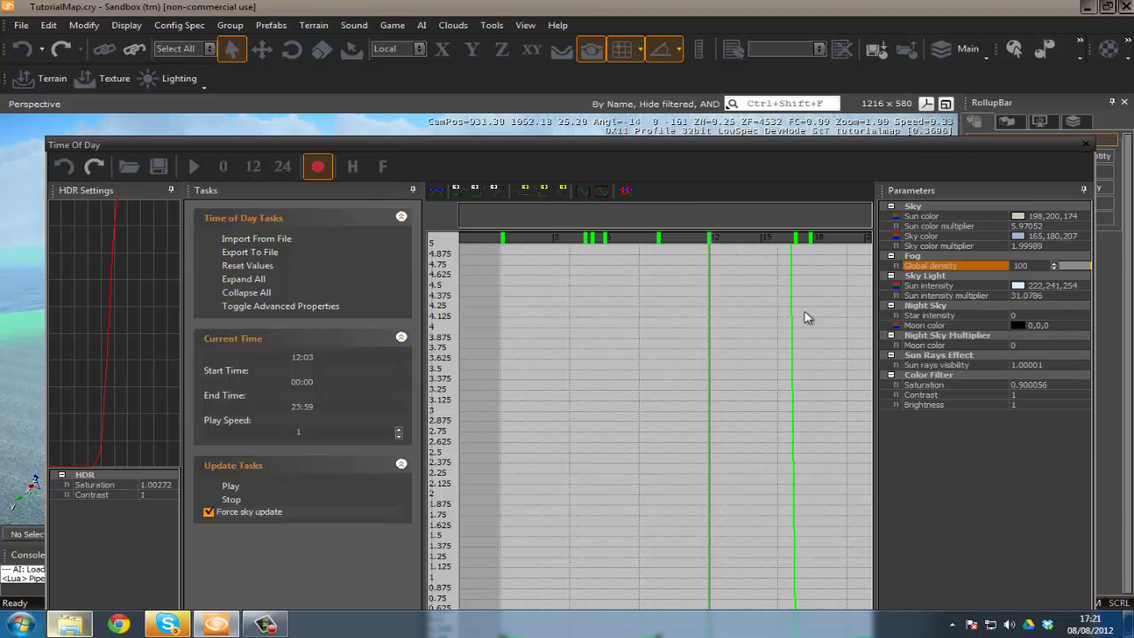
left_click(964, 237)
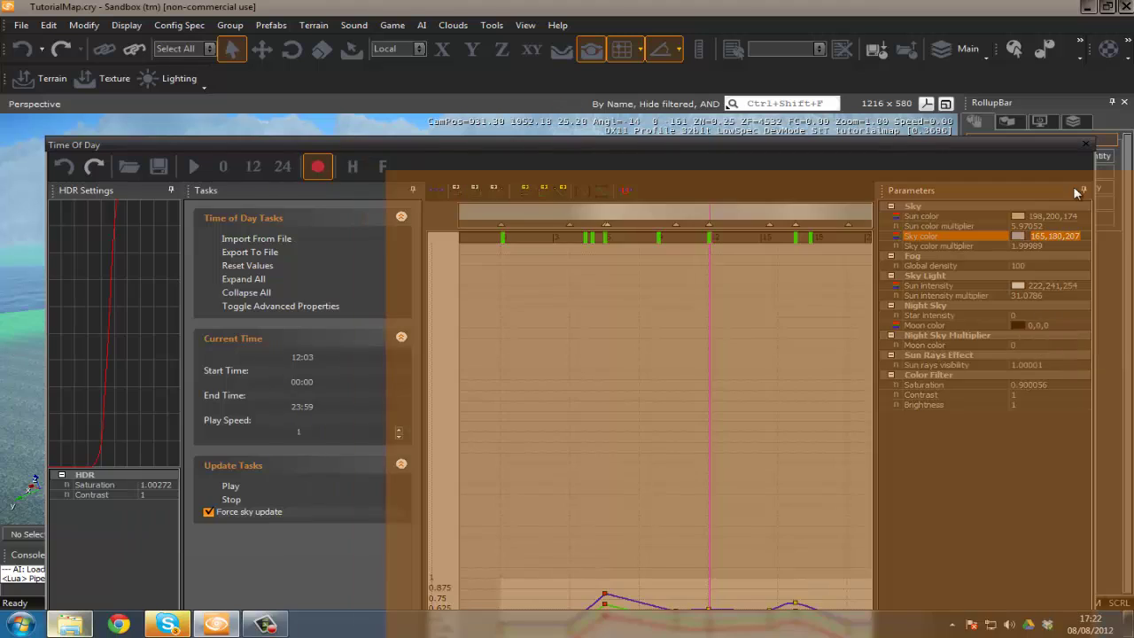
left_click_drag(889, 141, 880, 232)
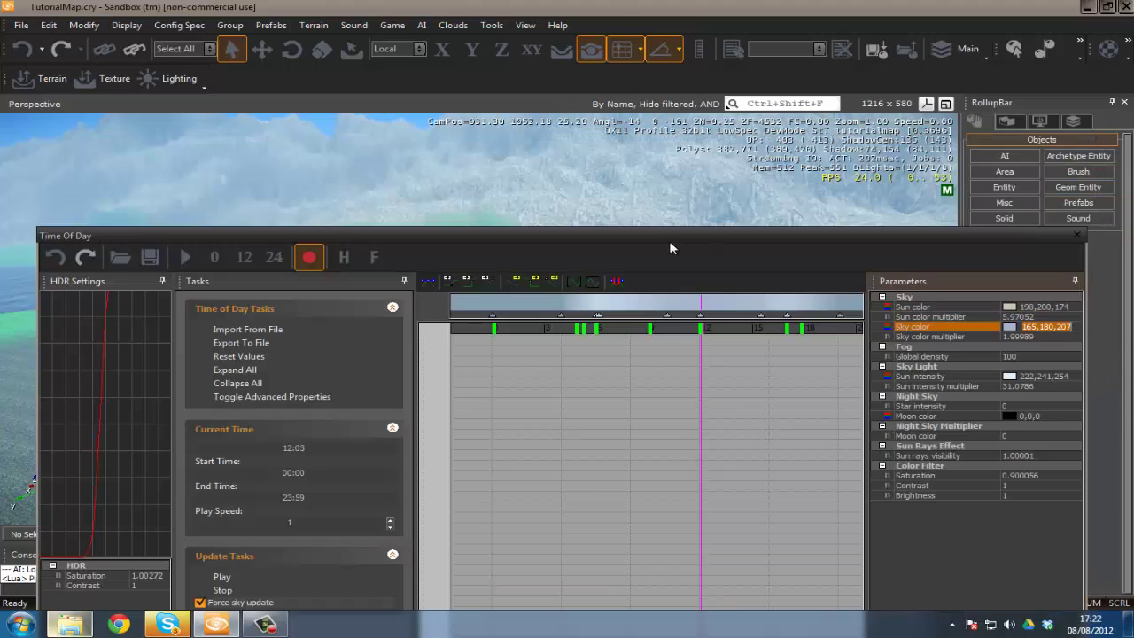
left_click(700, 330)
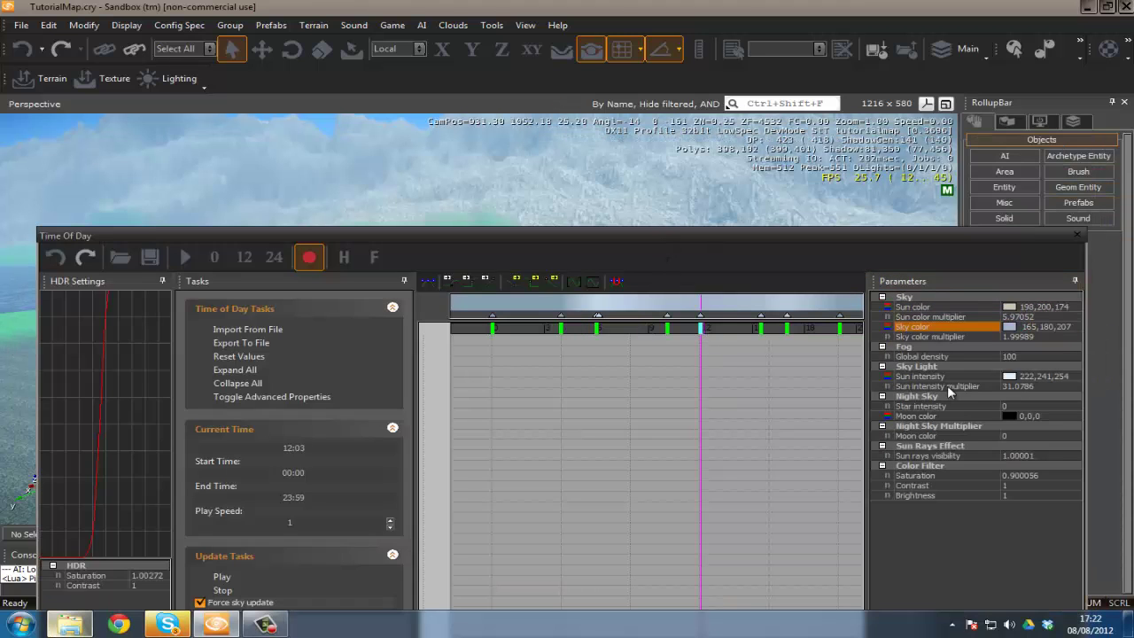
left_click(700, 336)
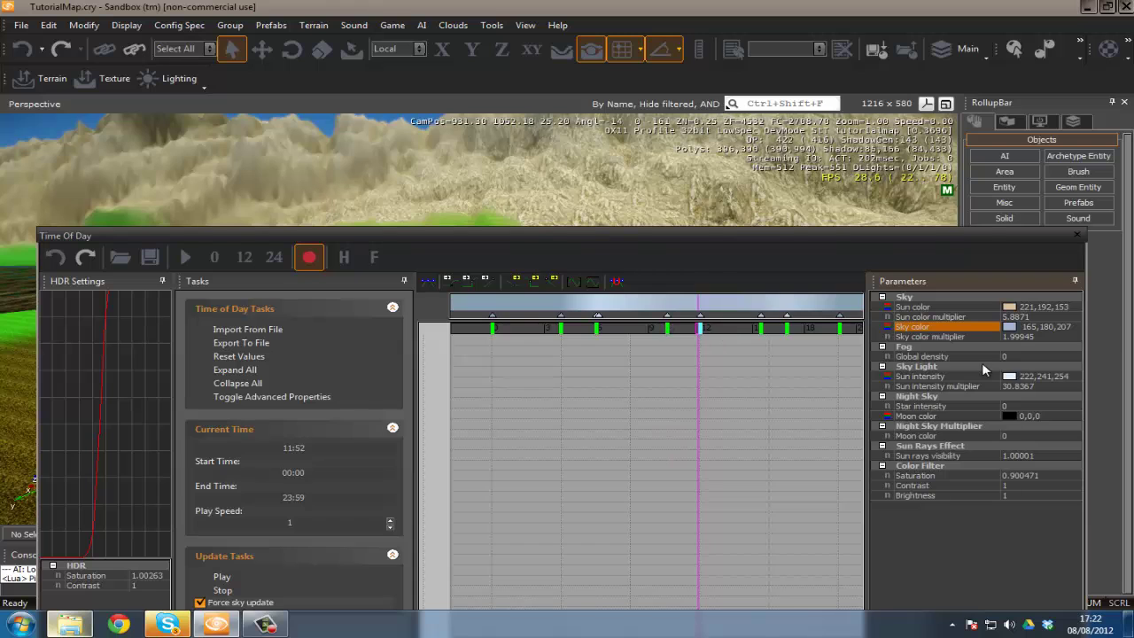
Set the sky color at 11:52 to light green (124,248,142) and look at the mountains.
left_click(1009, 327)
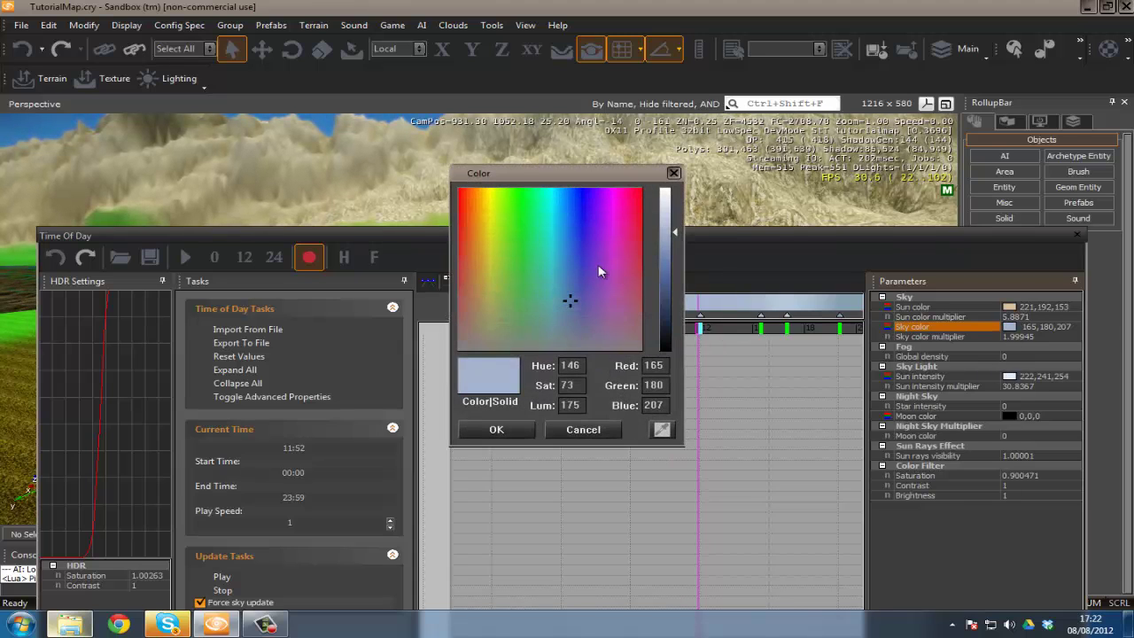
left_click_drag(572, 301, 524, 206)
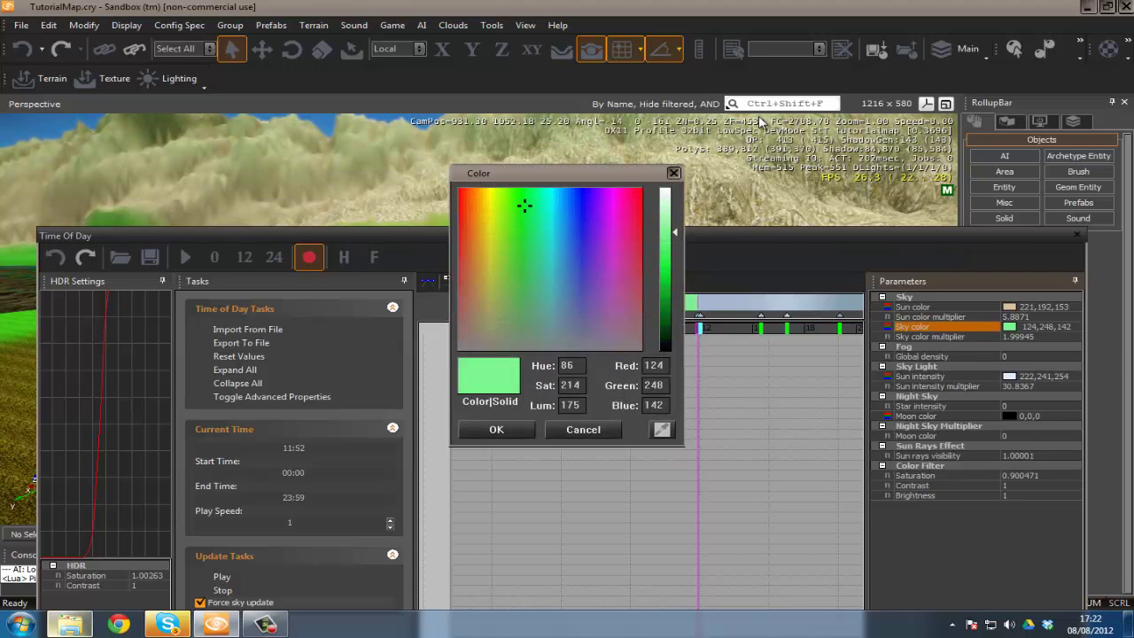
left_click(494, 427)
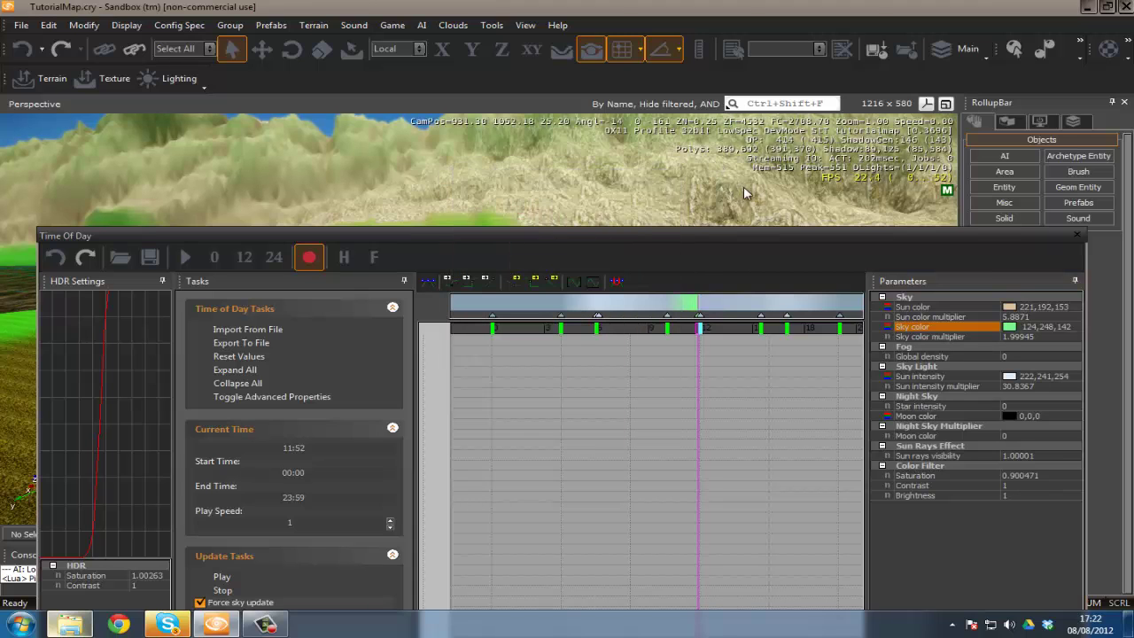
right_click_drag(744, 187, 686, 231)
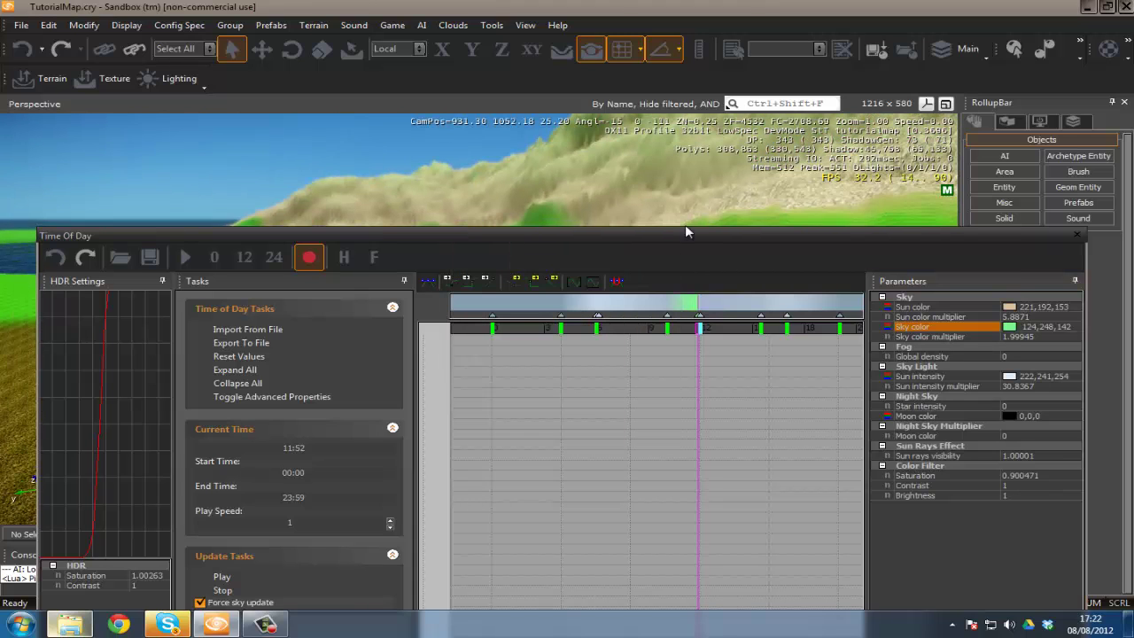
Set the sky color at 11:52 to dark yellowish green (109,162,2).
left_click(1008, 327)
left_click(499, 192)
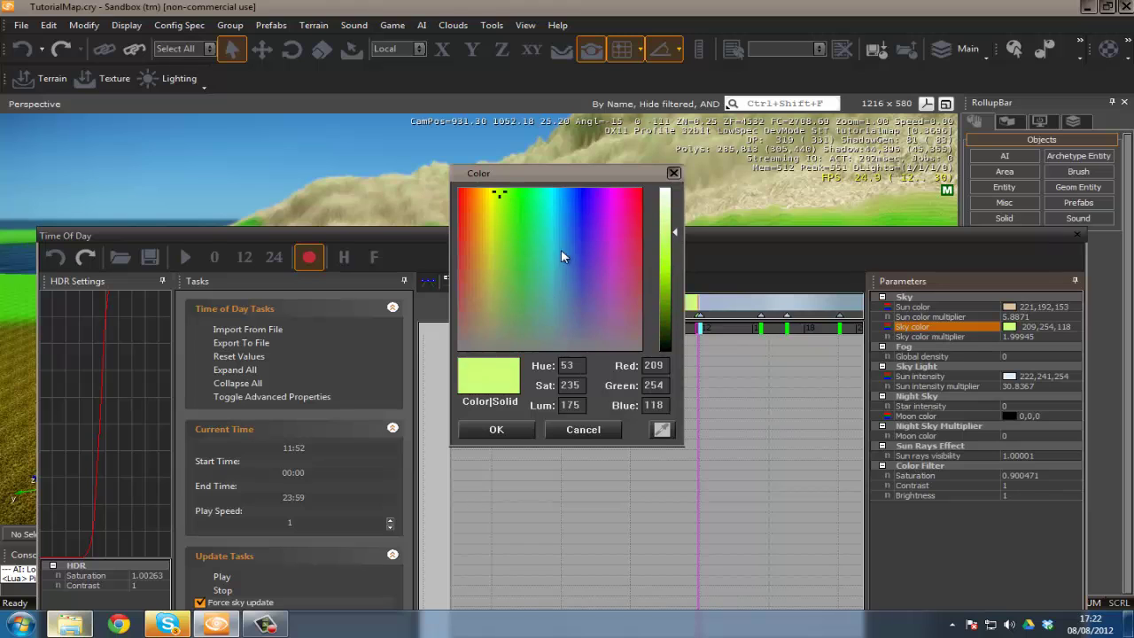
mouse_move(666, 293)
left_mouse_down()
mouse_move(670, 316)
mouse_move(669, 298)
left_mouse_up()
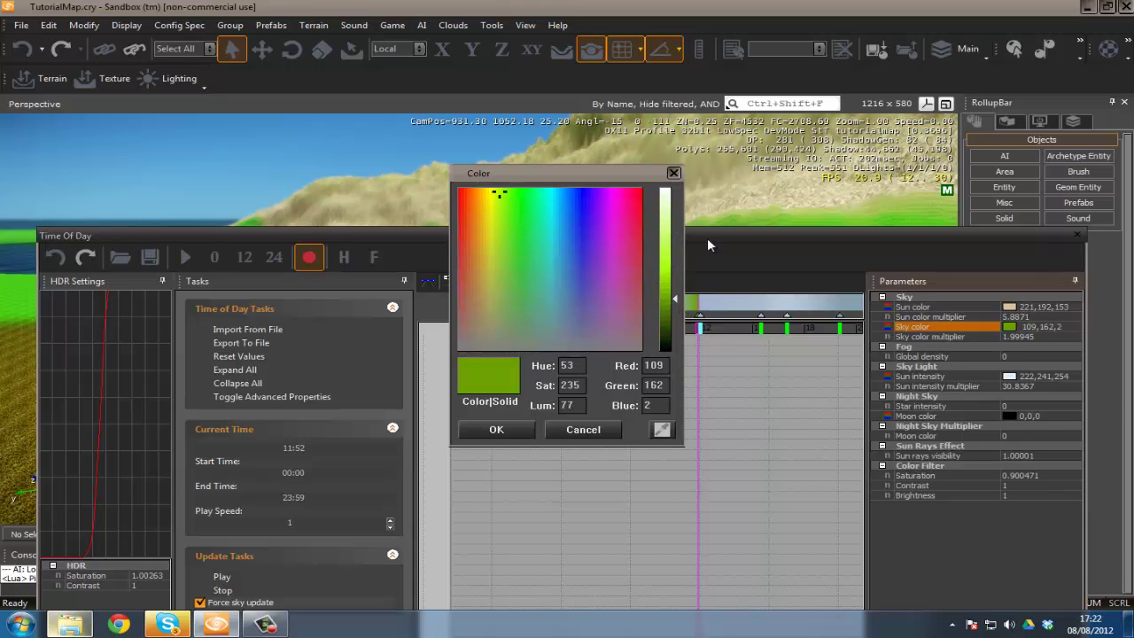
left_click(511, 429)
Uncover the viewport and fly over the terrain to check the effect of the sky color.
right_click_drag(695, 188, 739, 190)
left_click_drag(731, 229, 602, 447)
right_click_drag(737, 368, 703, 406)
key("w")
key("w")
Bring the Time Of Day editor back and display the curves for sun rays visibility and sun intensity.
left_click_drag(712, 448, 581, 129)
left_click(830, 353)
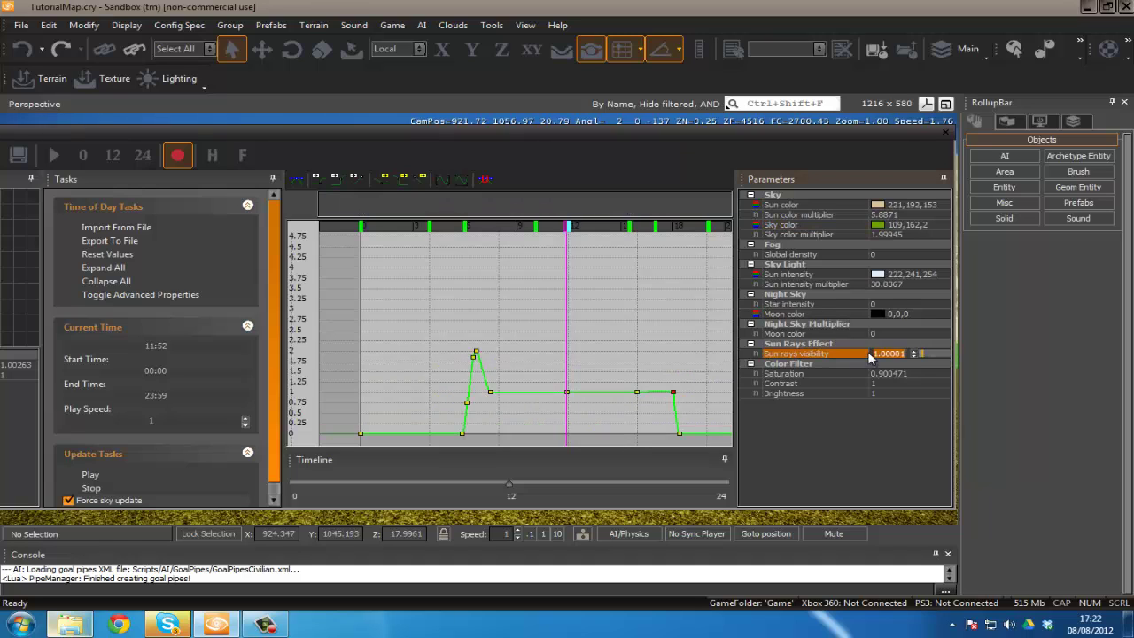
left_click(796, 276)
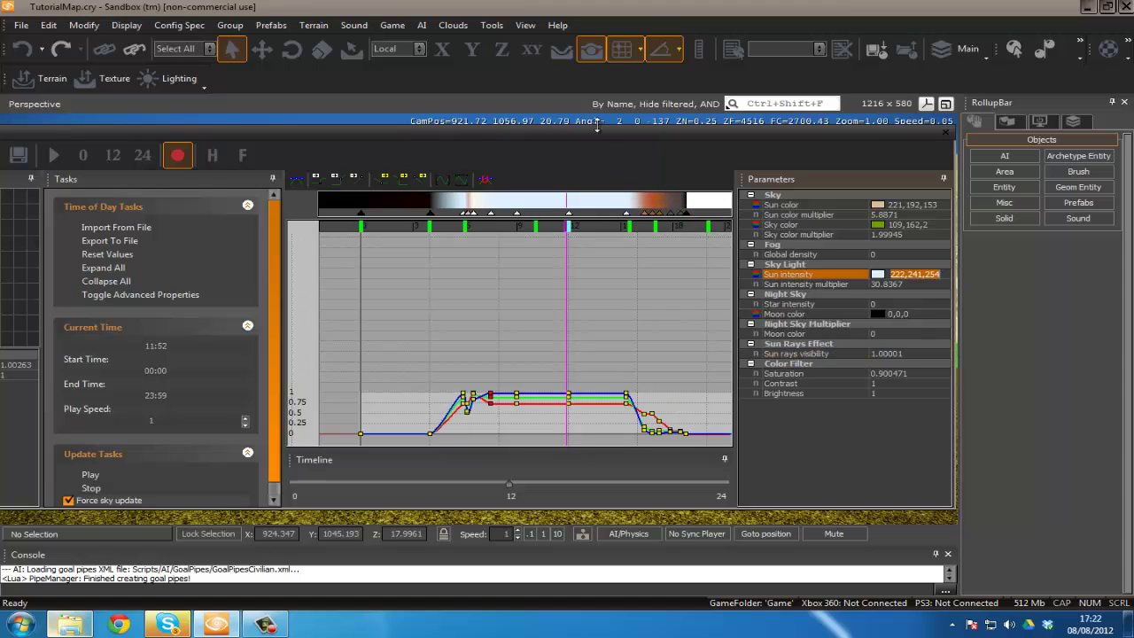
Set the sun intensity multiplier at 11:52 to 90.8367 and look at the sky above the terrain.
left_click_drag(586, 154, 665, 248)
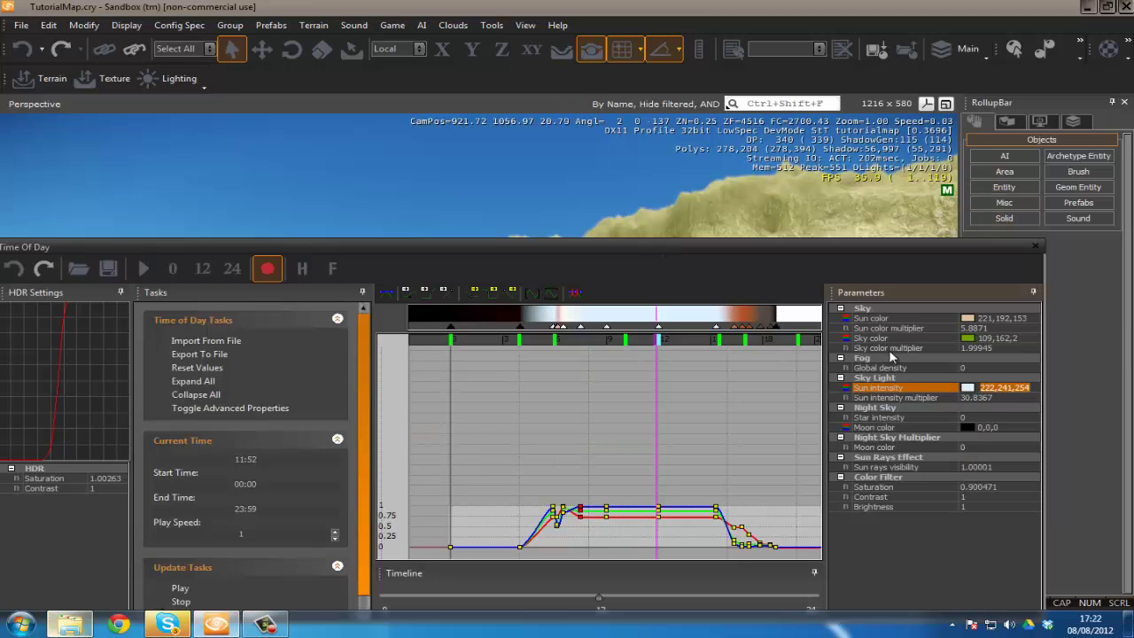
left_click(972, 397)
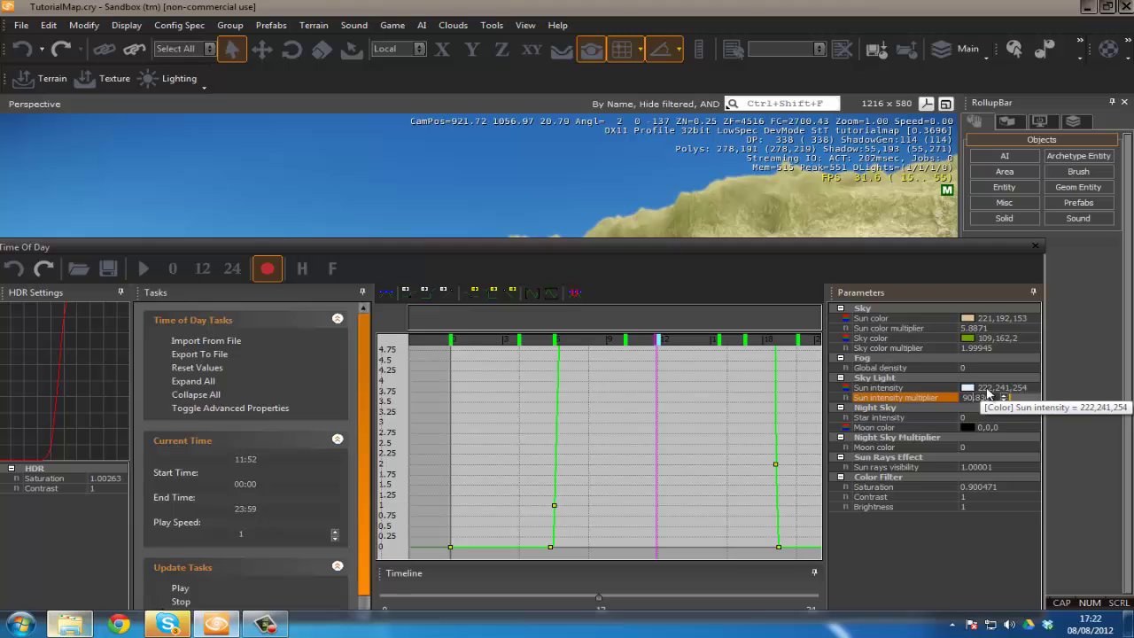
key("Return")
key("w")
right_click_drag(847, 211, 847, 211)
key("s")
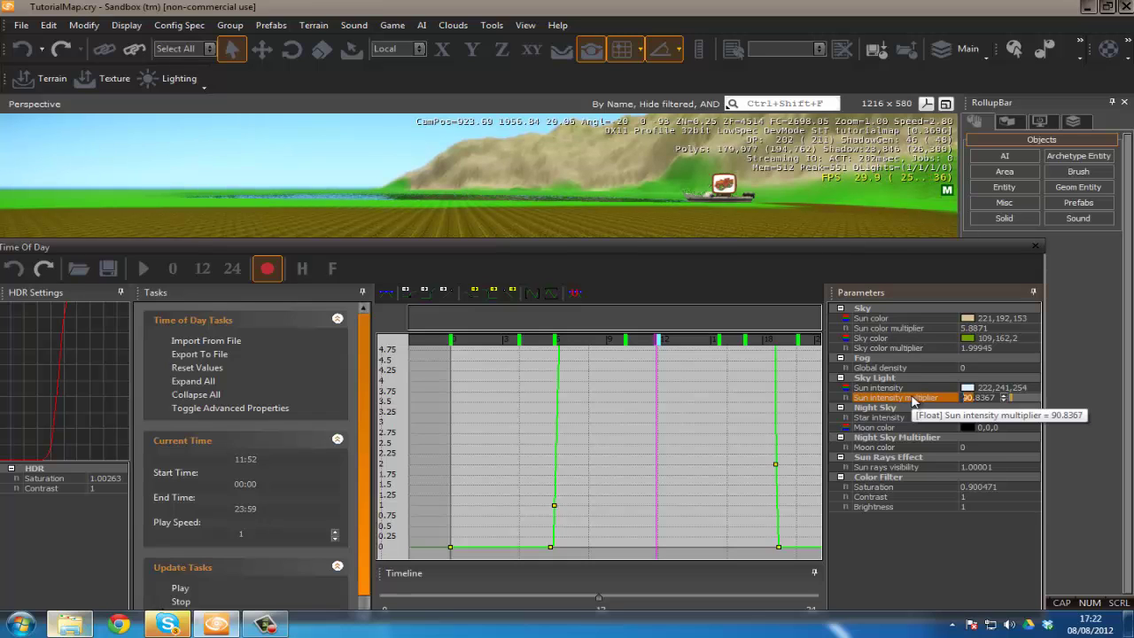
Set the sun intensity multiplier at 11:52 to 1000 and check the sky, water and mountains.
key("Return")
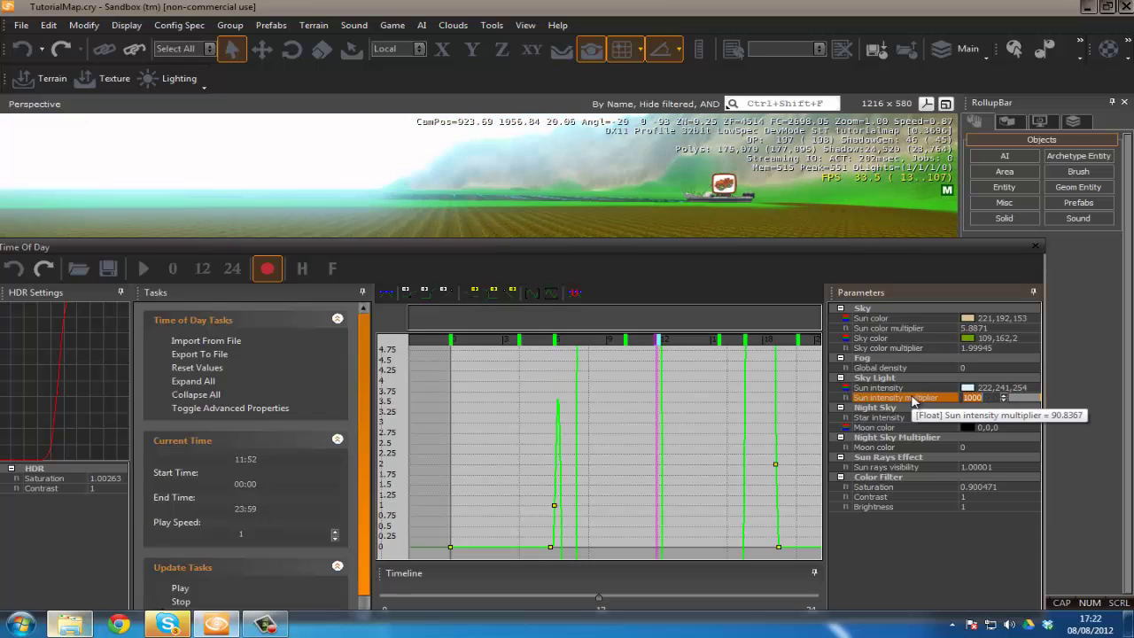
right_click_drag(569, 215, 552, 212)
key("w")
key("s")
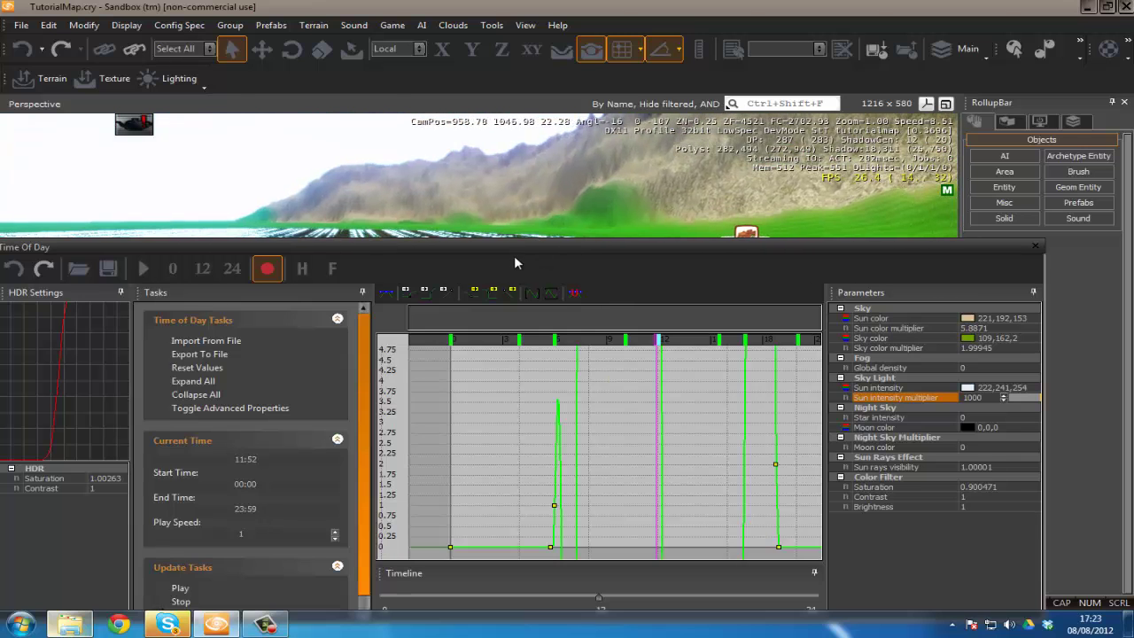
left_click_drag(506, 248, 696, 403)
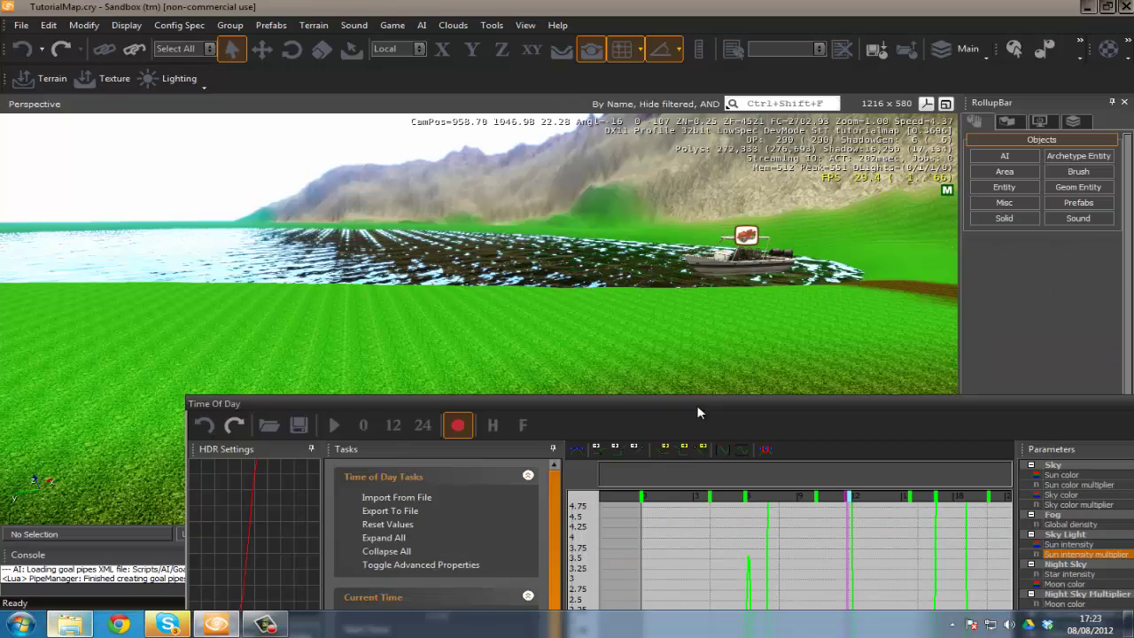
right_click_drag(672, 286, 660, 298)
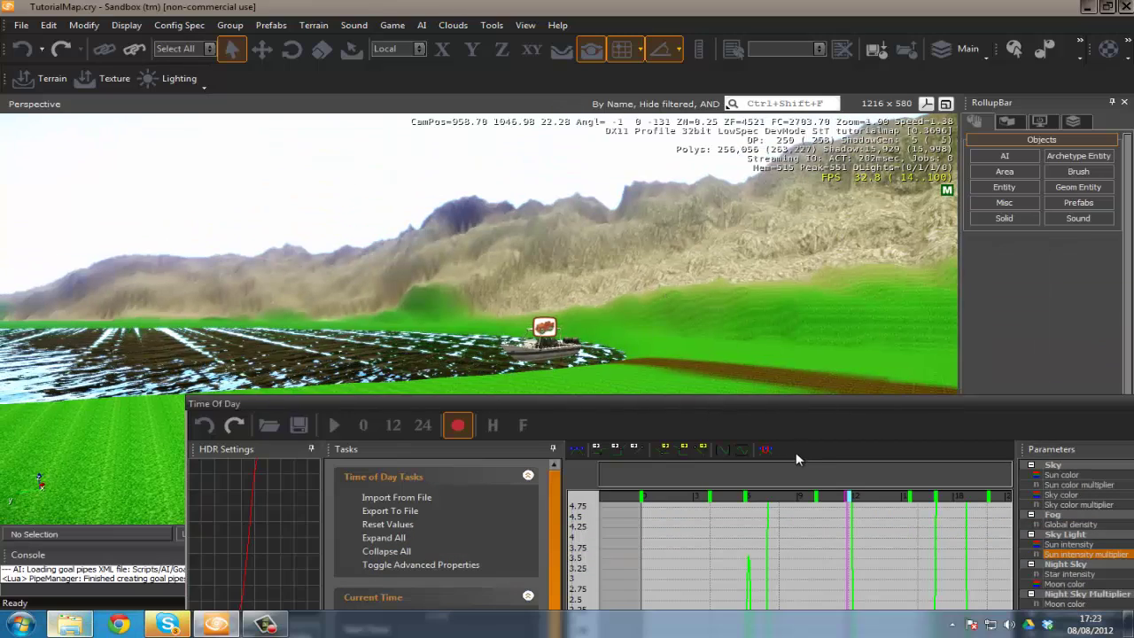
Uncover the viewport, fly to the helicopters and check the lighting around them in game mode.
left_click_drag(770, 405, 551, 199)
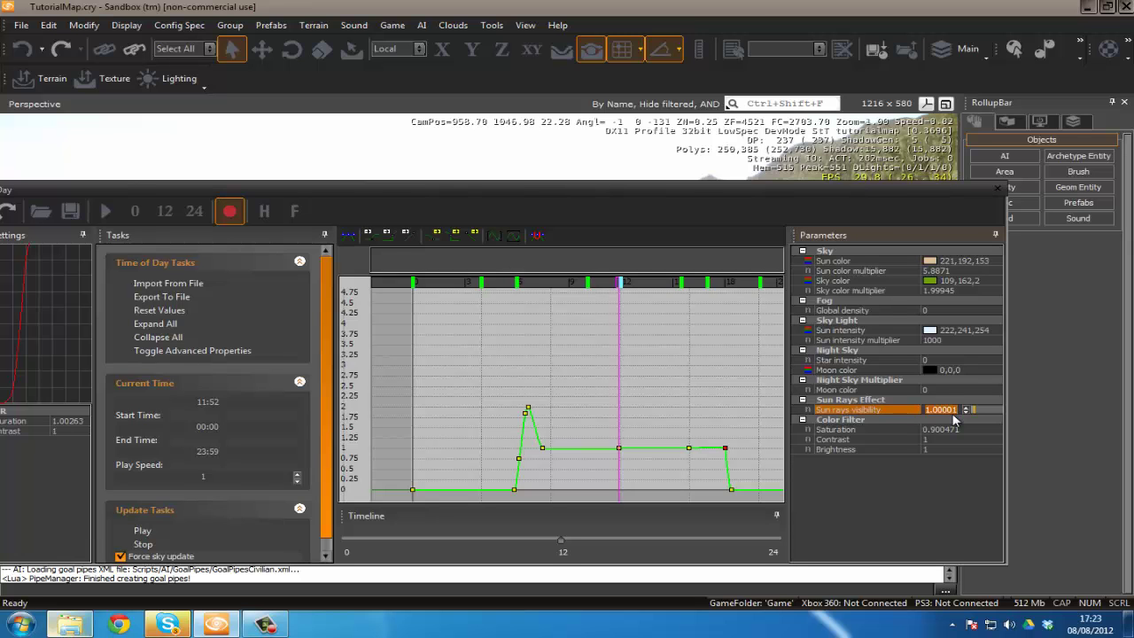
left_click_drag(757, 192, 1133, 223)
key("w")
right_click_drag(794, 306, 742, 325)
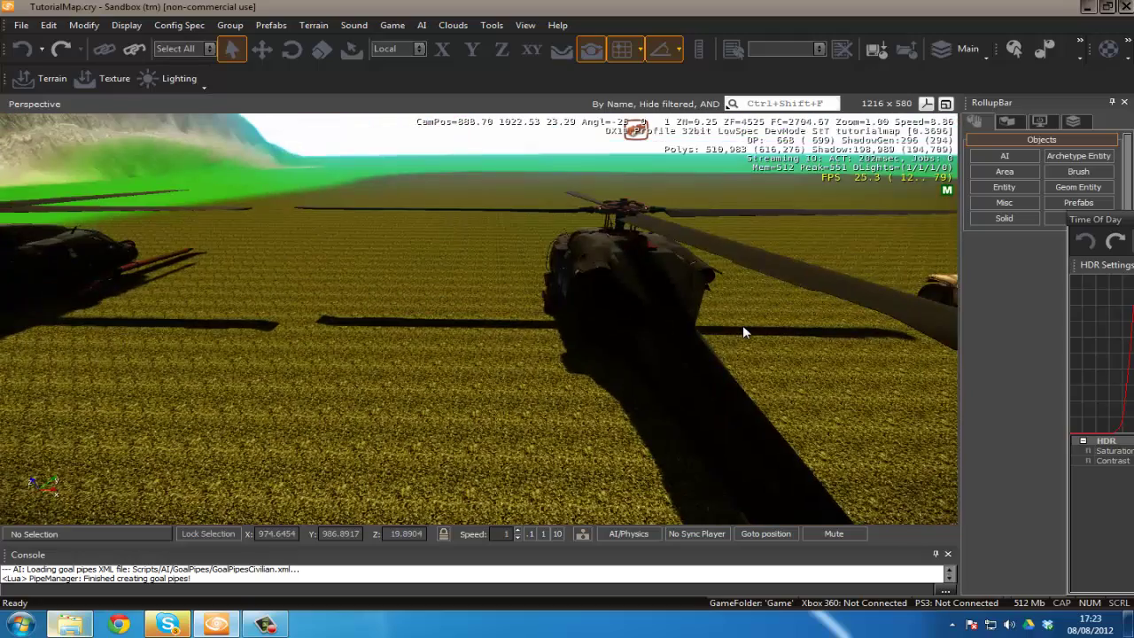
key("ctrl+g")
key("w")
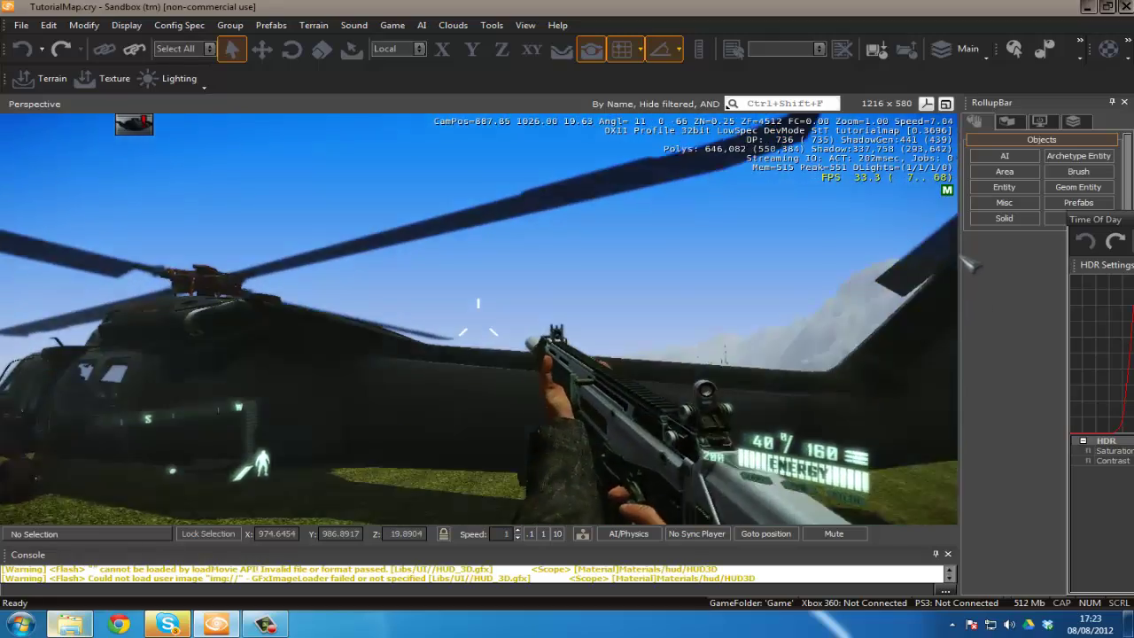
key("Escape")
Fly the editor camera around the helicopter and over the parked tanks to examine the sky and shadows.
key("a")
right_click_drag(622, 352, 648, 347)
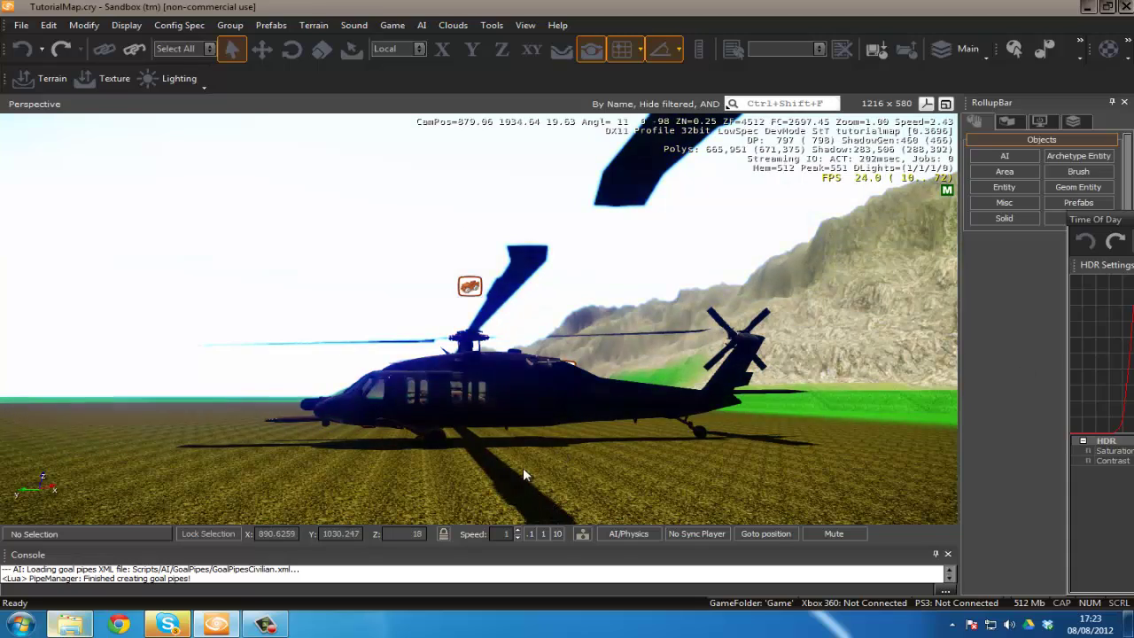
scroll(525, 469, "up", 3)
scroll(526, 469, "down", 3)
key("d")
mouse_move(525, 469)
right_mouse_down()
mouse_move(513, 470)
mouse_move(526, 468)
right_mouse_up()
scroll(526, 469, "up", 3)
key("w")
right_click_drag(508, 318, 557, 316)
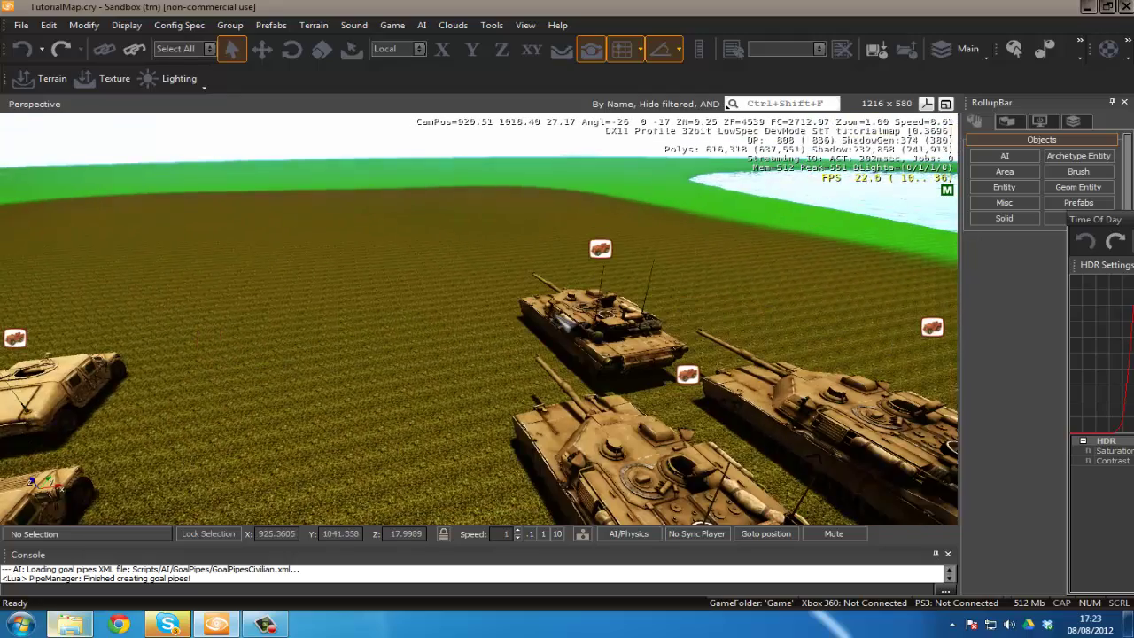
Enter game mode near the tanks, walk past the Humvees to a helicopter and board it.
key("ctrl+g")
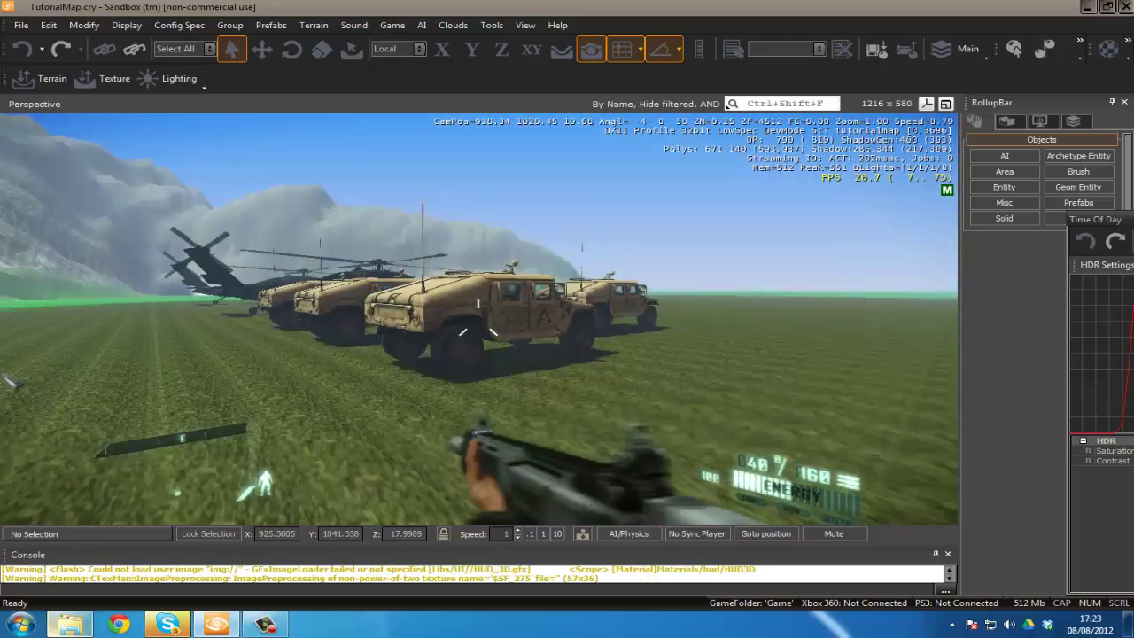
key("w")
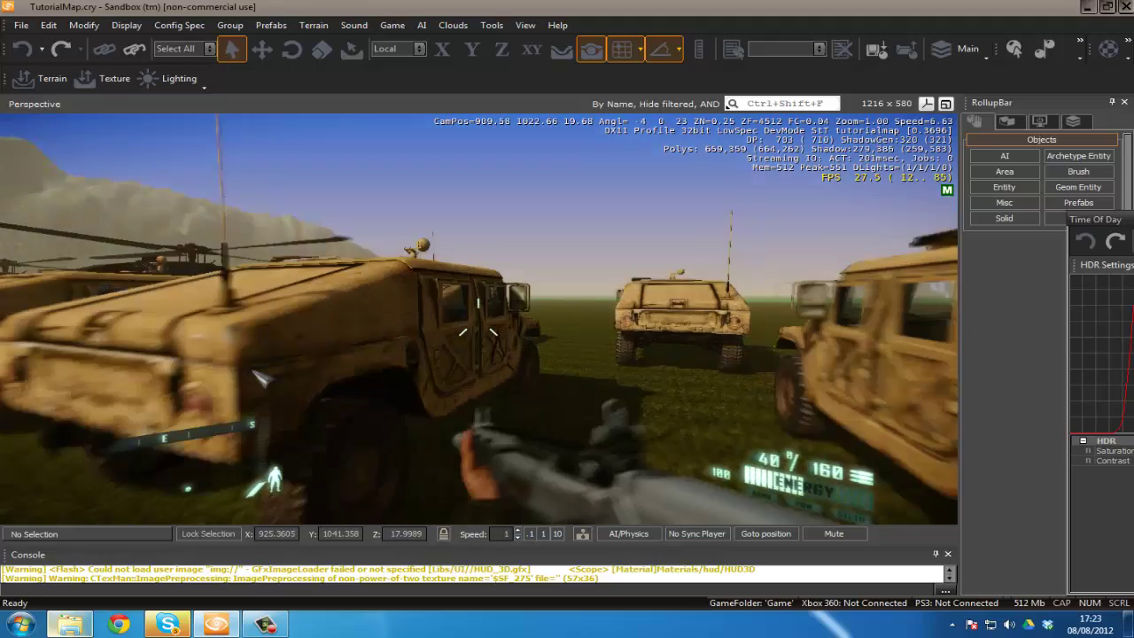
key("w")
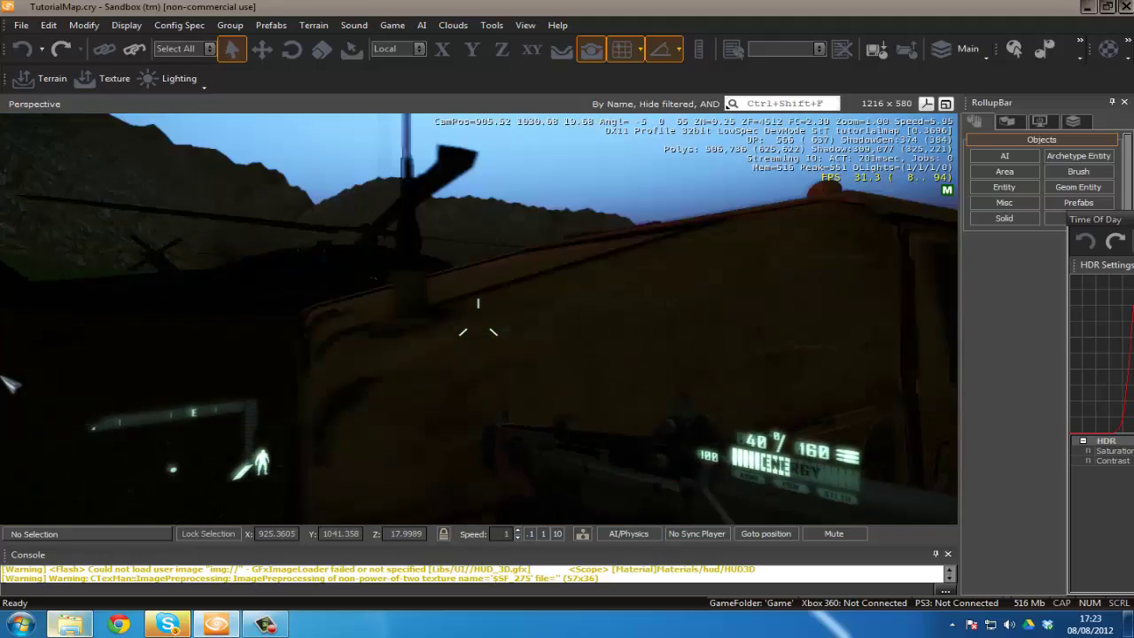
key("w")
key("a")
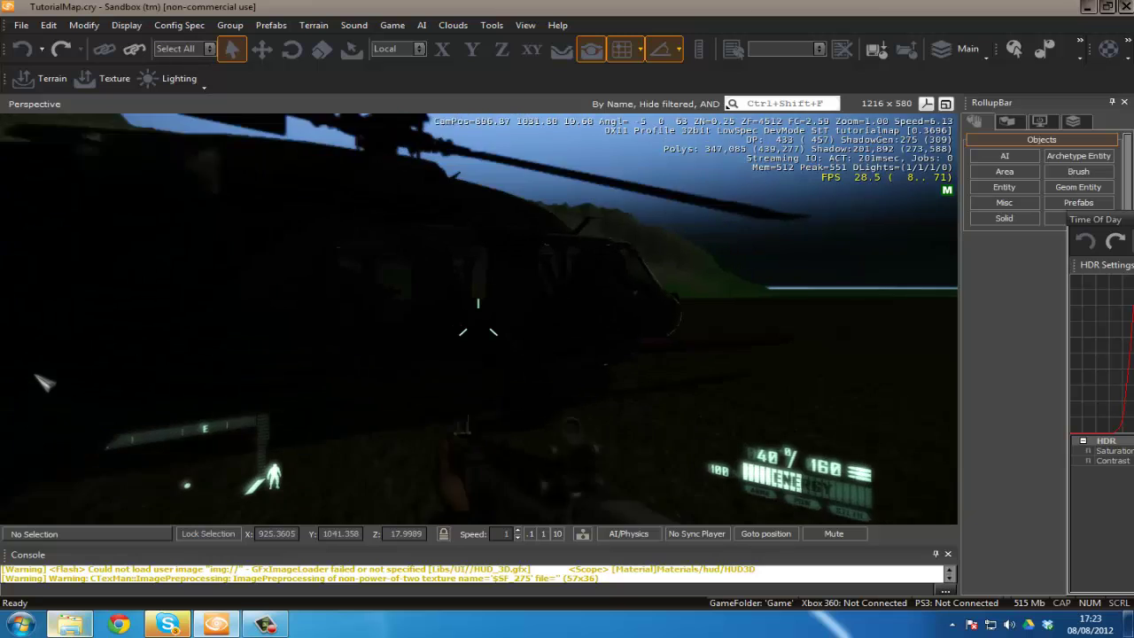
key("w")
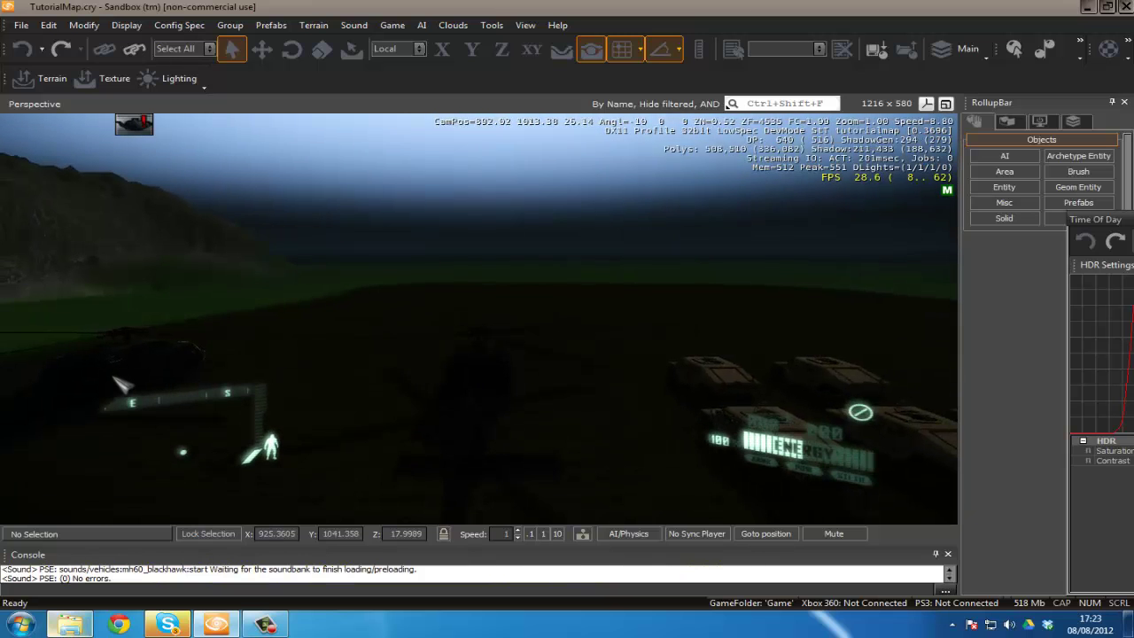